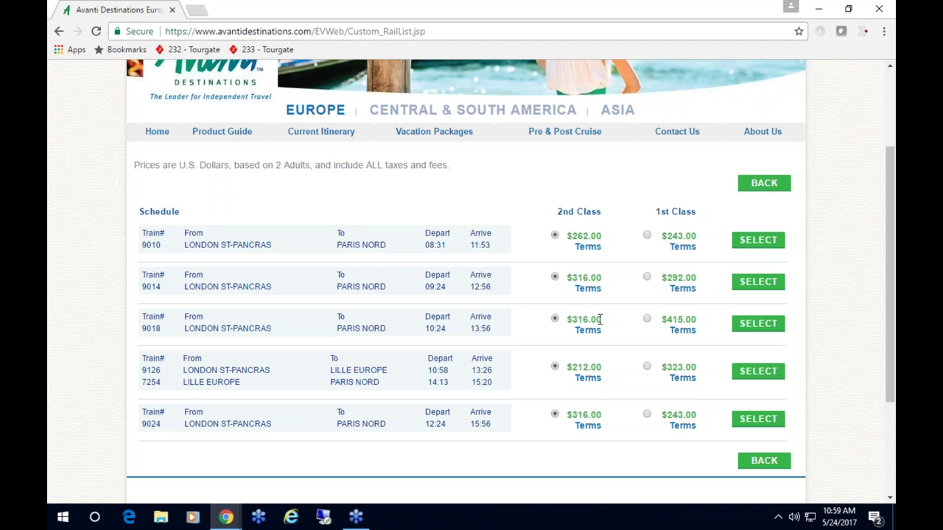
- Add train 9014 London St-Pancras–Paris Nord in 1st Class ($292.00) and accept the notice
click(647, 277)
click(757, 283)
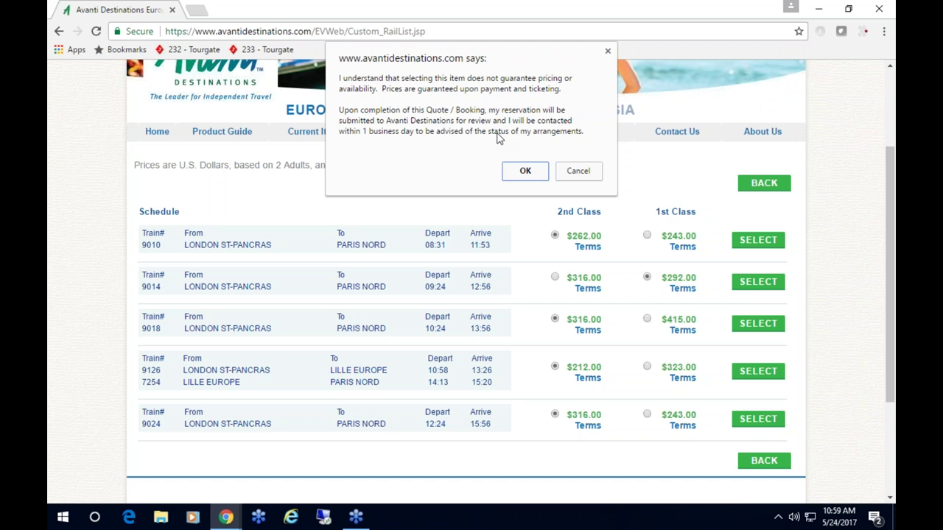
click(525, 171)
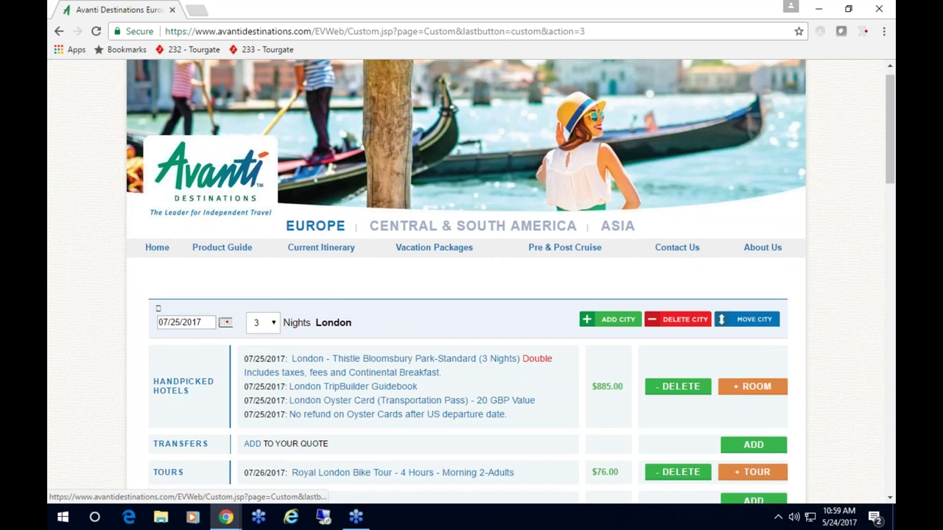
- Search Paris handpicked hotels for 3 nights from 07/28/2017 for 2 adults
scroll(525, 174, down, 3)
scroll(471, 259, down, 2)
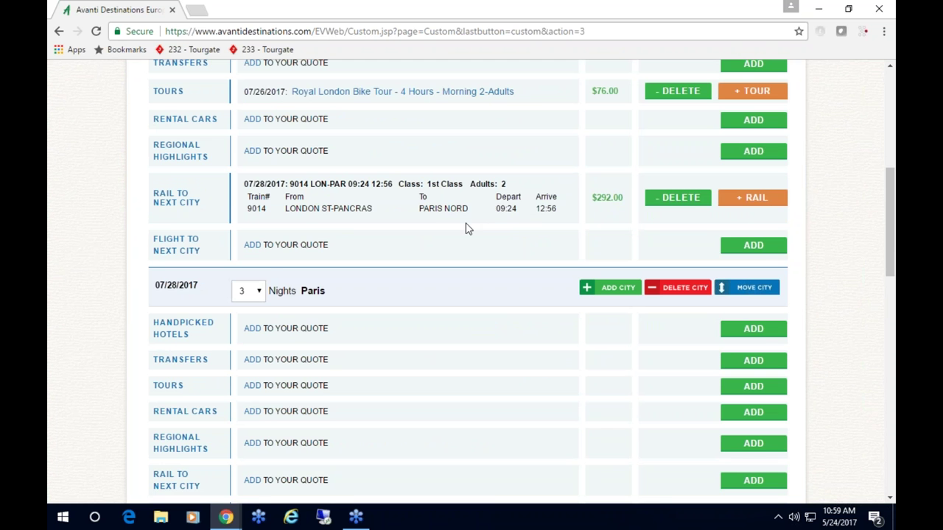
scroll(466, 228, down, 2)
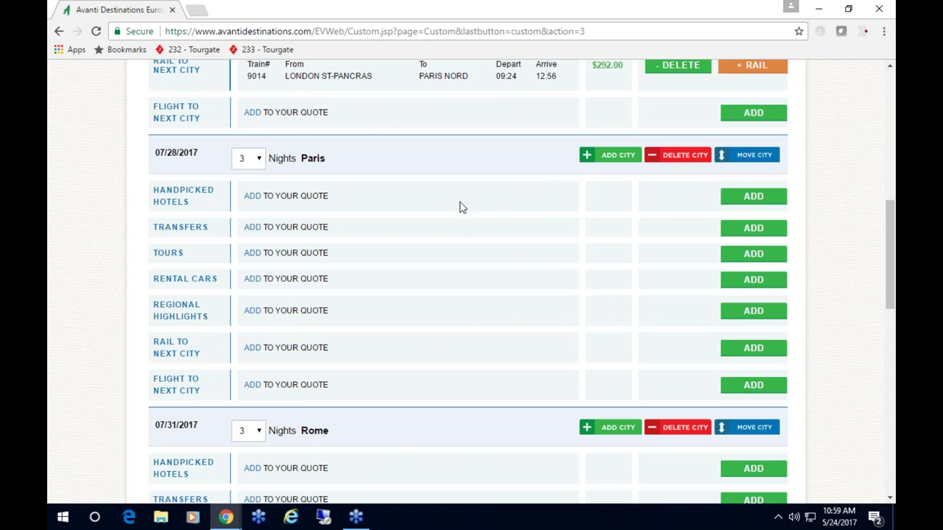
click(753, 196)
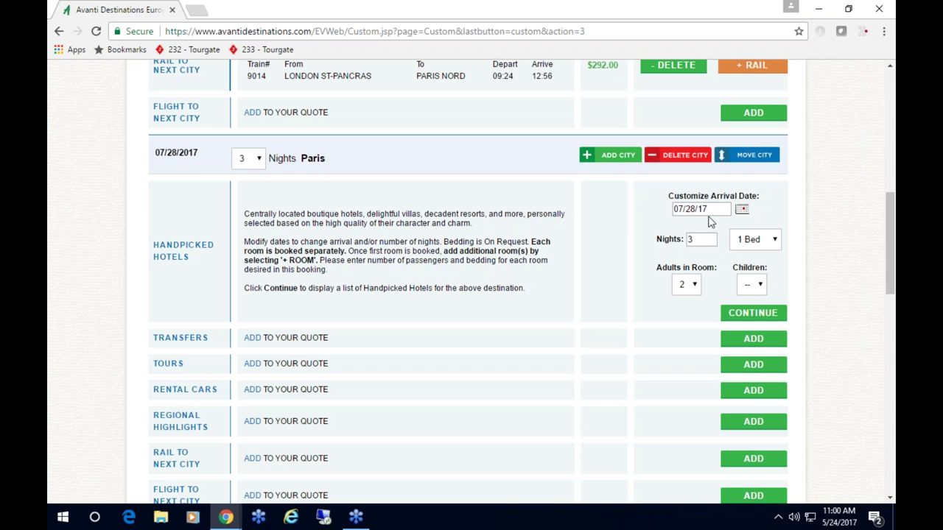
click(751, 316)
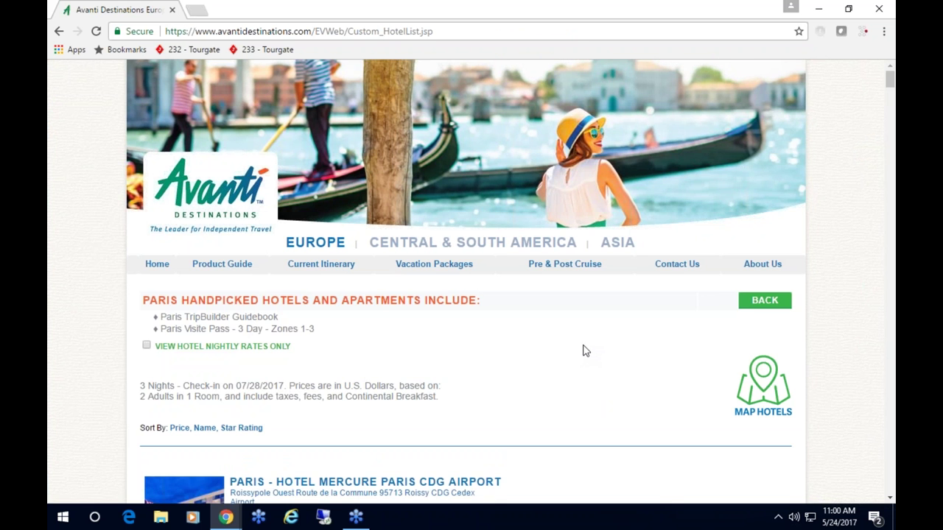
scroll(584, 351, down, 1)
- Check the Paris hotels on the map and browse the hotel list
click(765, 328)
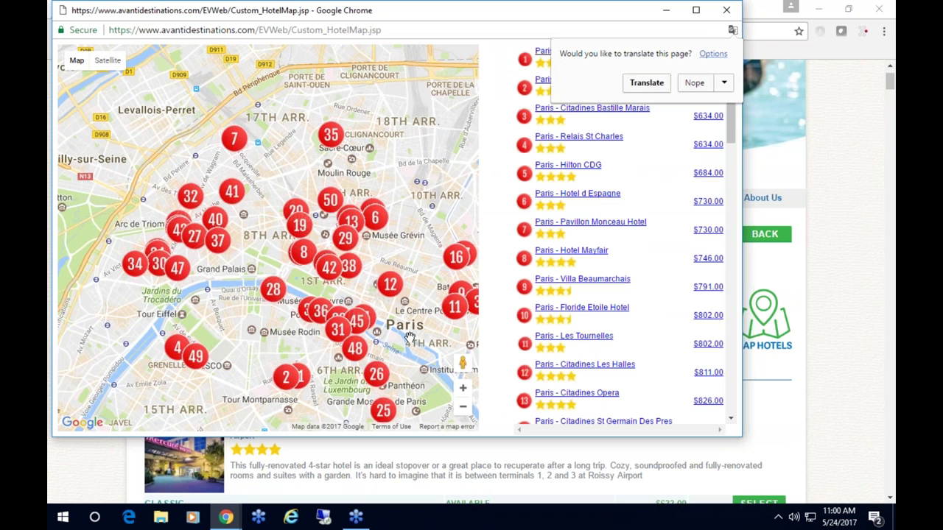
click(726, 10)
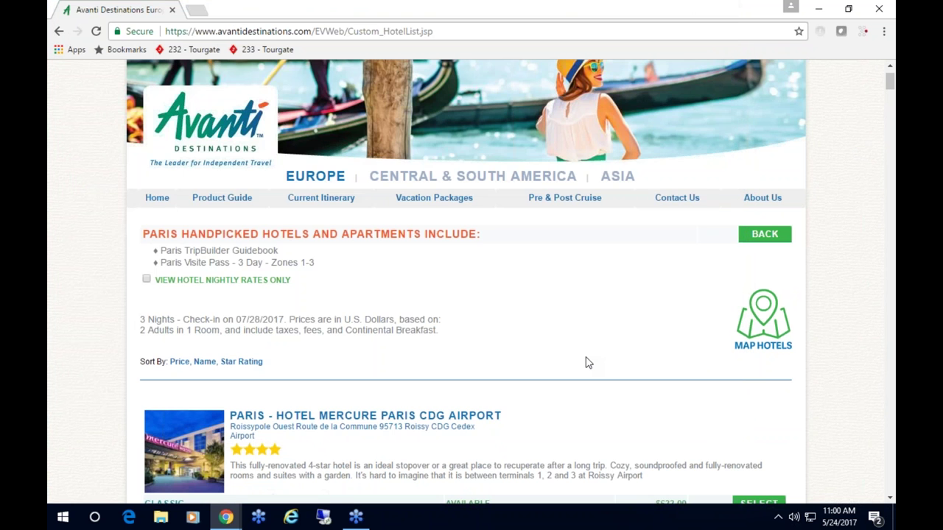
scroll(586, 362, down, 3)
scroll(586, 361, down, 4)
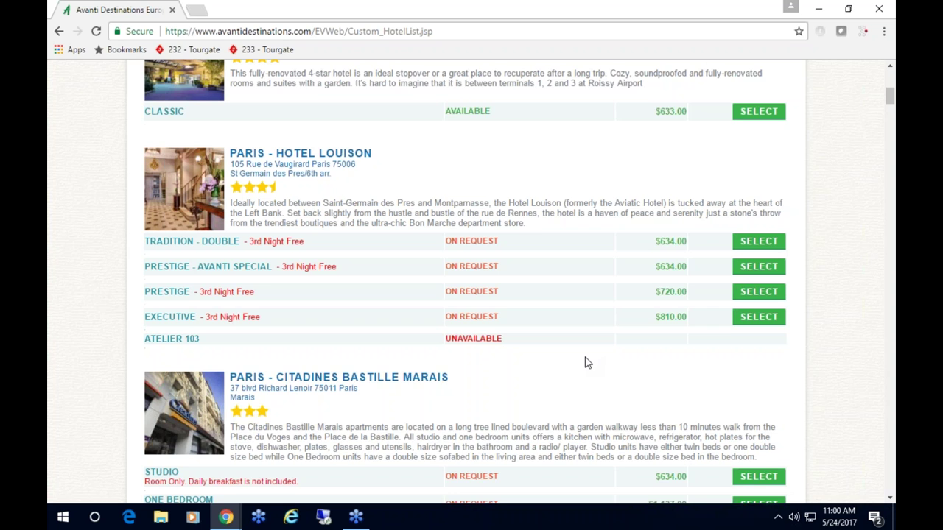
scroll(471, 280, down, 1)
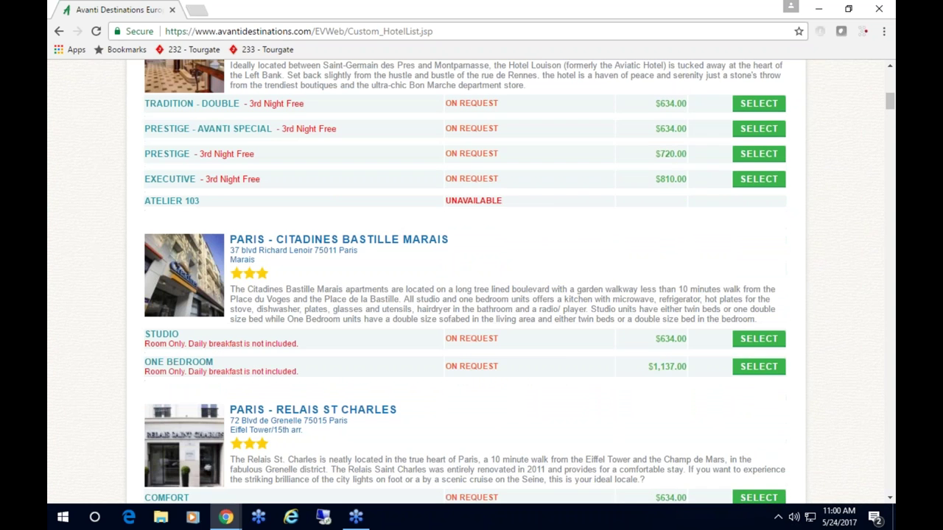
scroll(584, 359, down, 3)
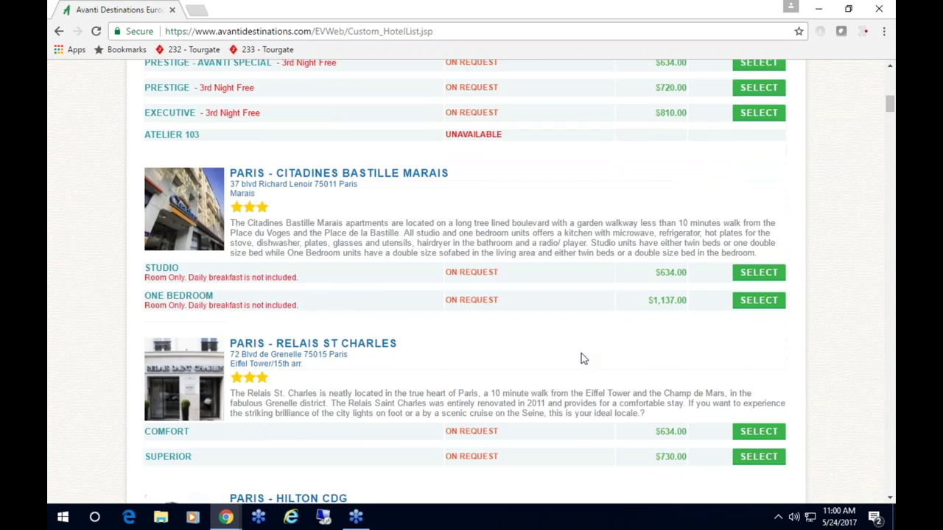
scroll(583, 358, down, 3)
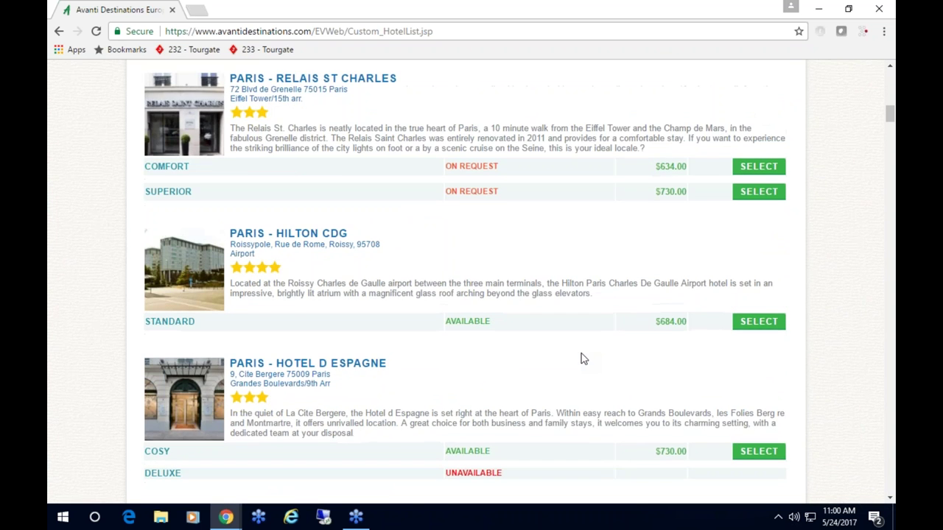
scroll(548, 354, down, 1)
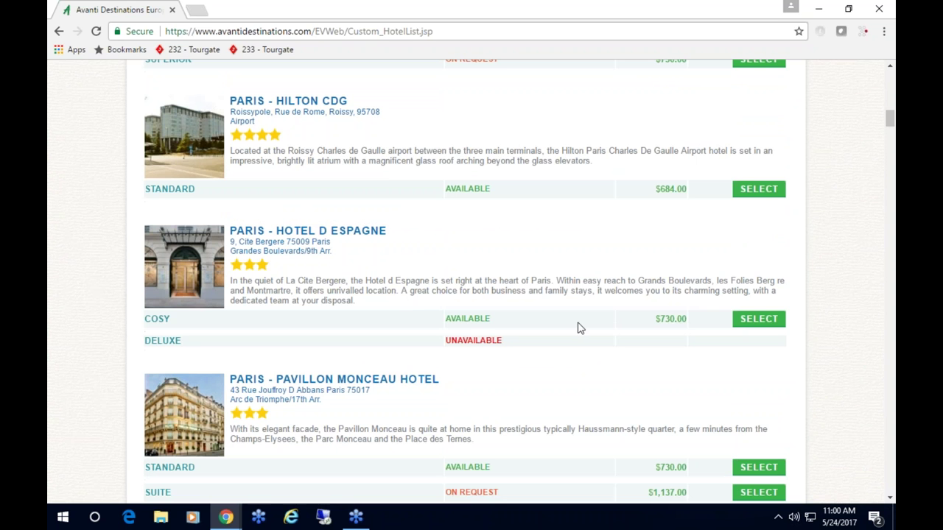
- Review Hotel d Espagne's details and book its Cosy room for $730.00
click(352, 233)
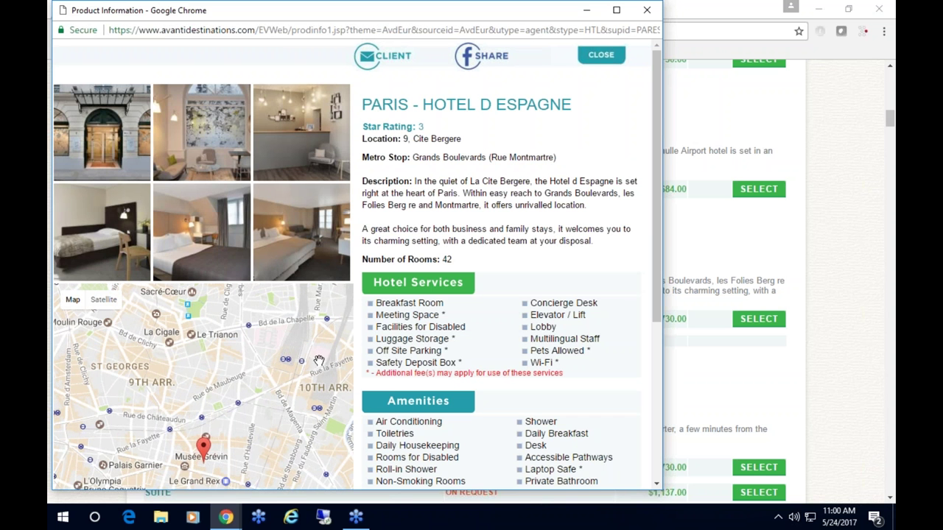
click(600, 56)
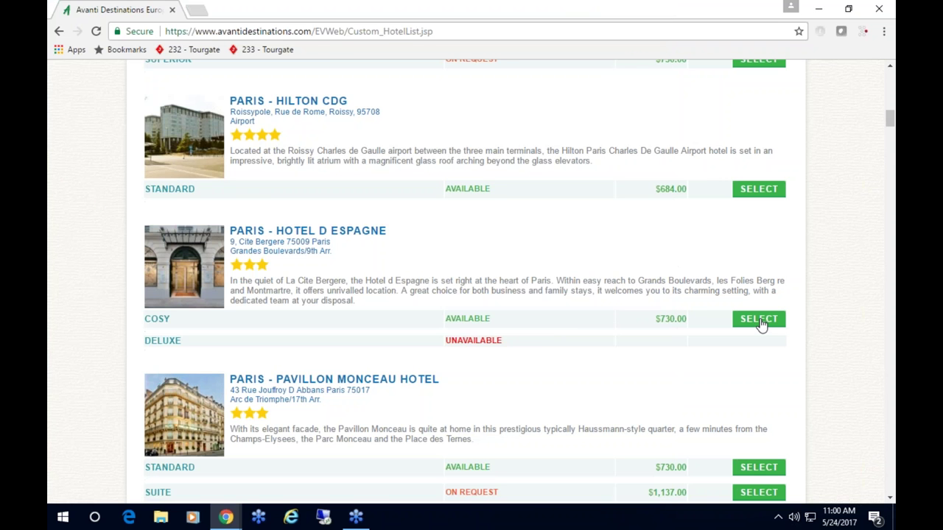
click(759, 319)
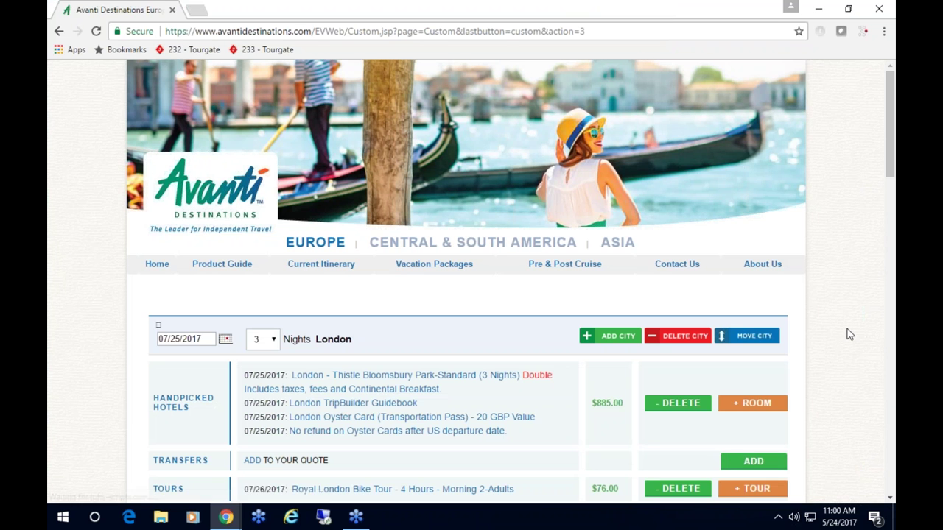
- Search Paris tours for tour date 07/29/17 for 2 adults
scroll(847, 333, down, 5)
scroll(846, 333, down, 2)
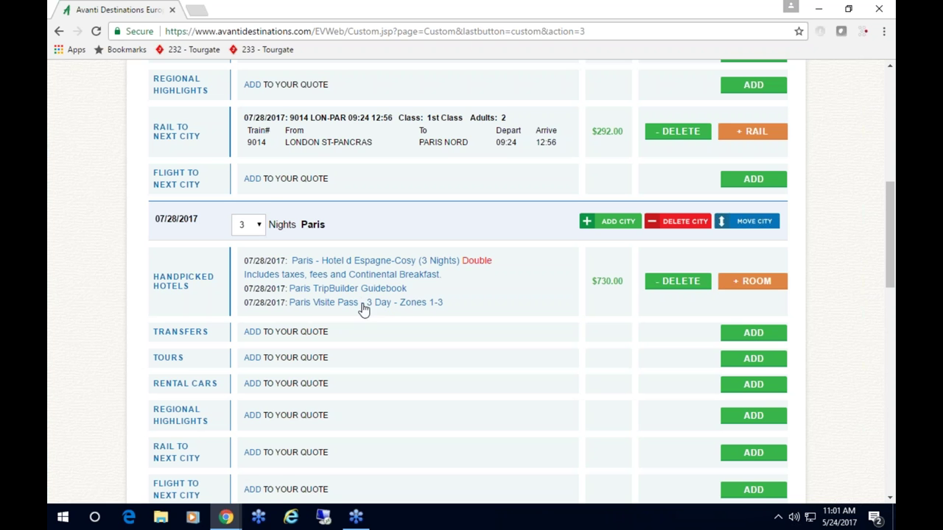
scroll(396, 307, down, 1)
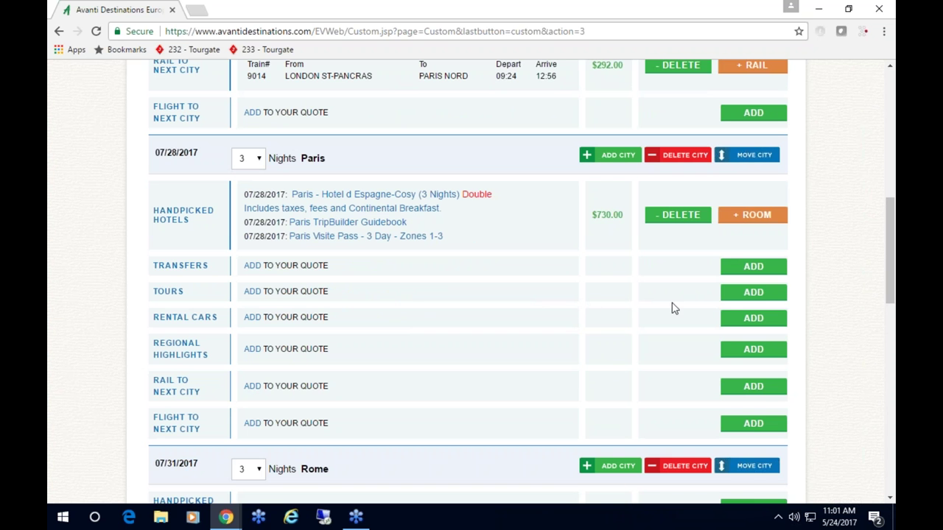
click(759, 295)
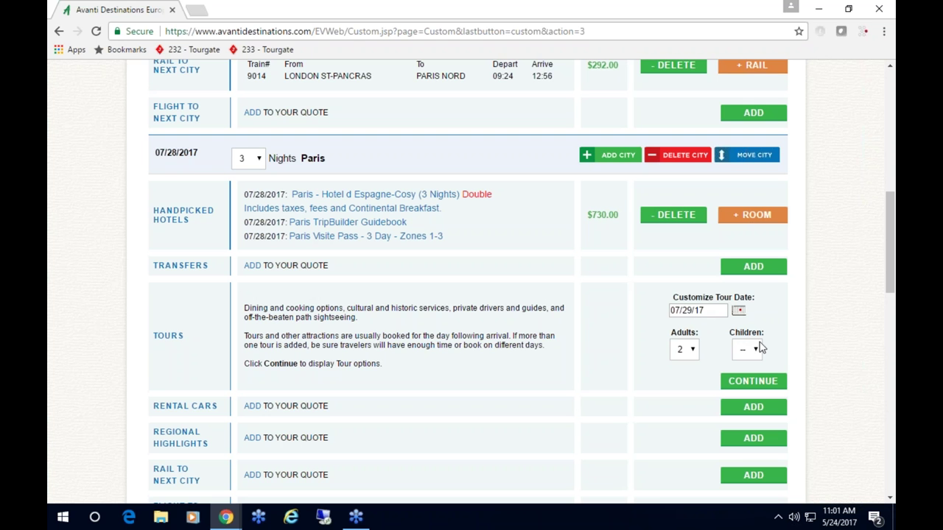
click(757, 384)
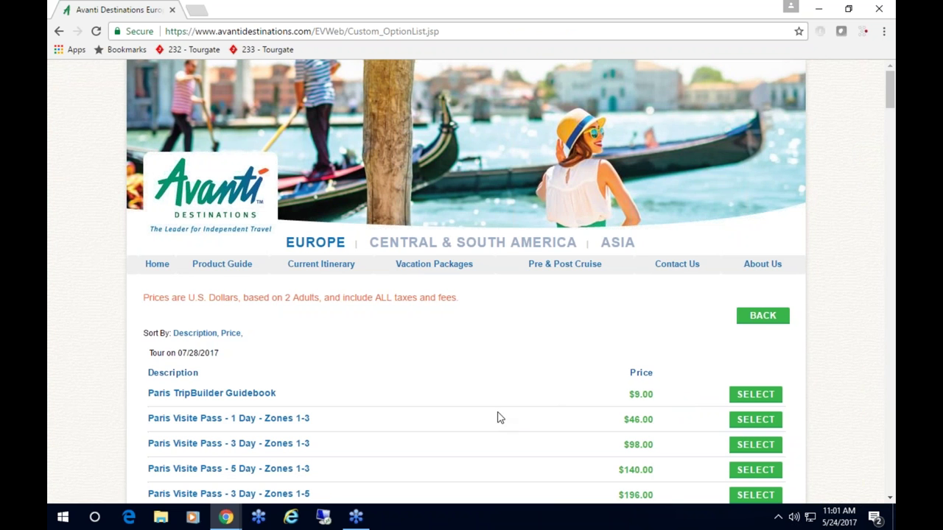
- Review the Montmartre tour, then add Paris City Tour and Cruise - 4.5 Hours - Morning ($228.00)
scroll(499, 416, down, 6)
scroll(505, 410, down, 5)
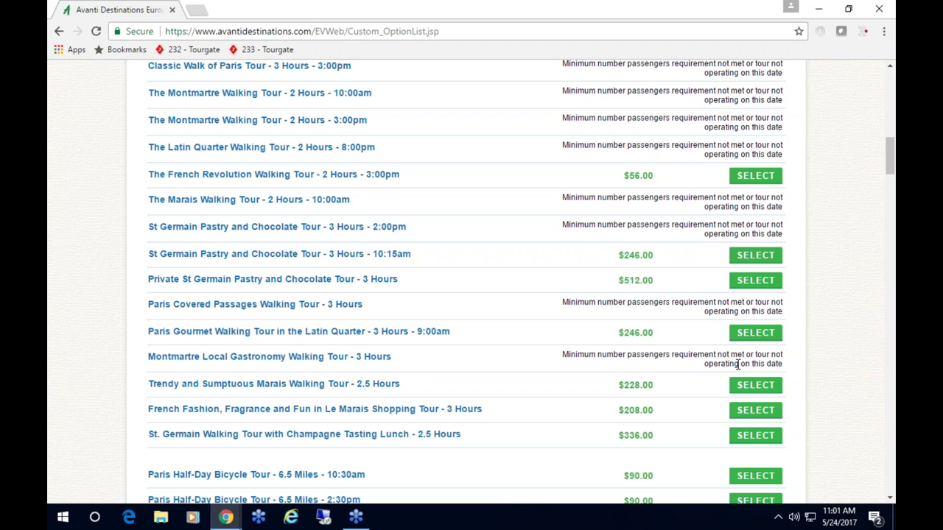
click(352, 359)
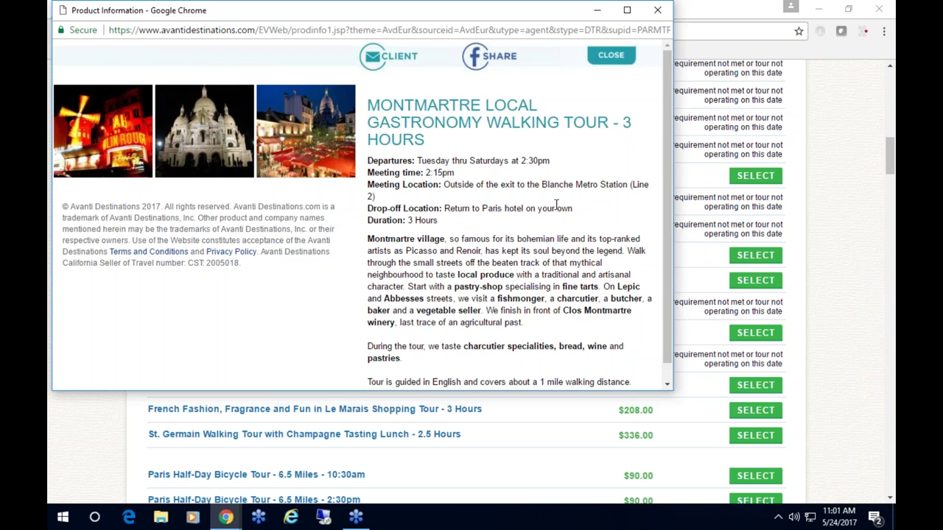
click(621, 60)
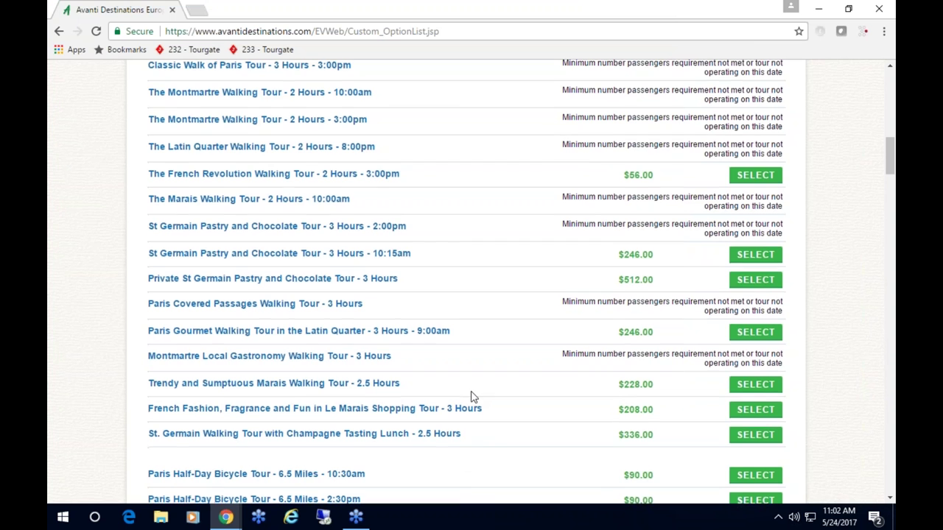
scroll(471, 395, down, 5)
scroll(473, 397, down, 5)
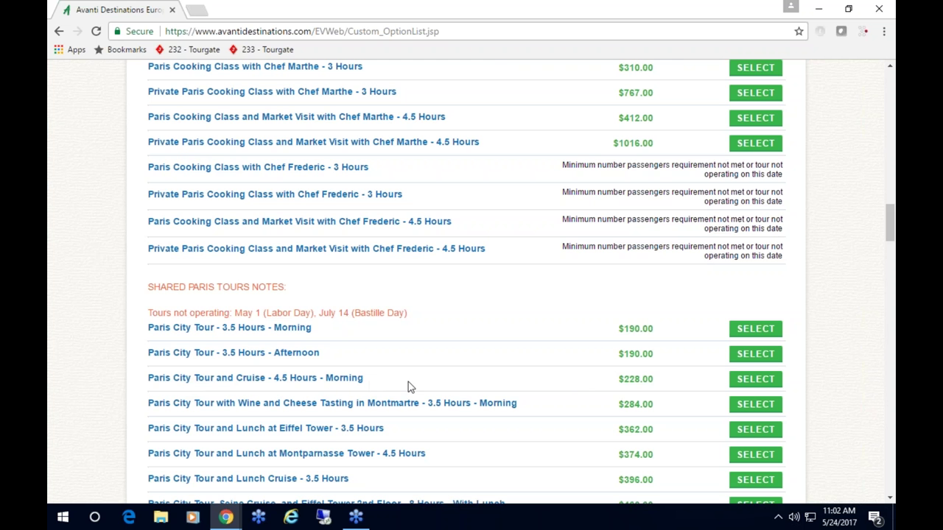
click(744, 384)
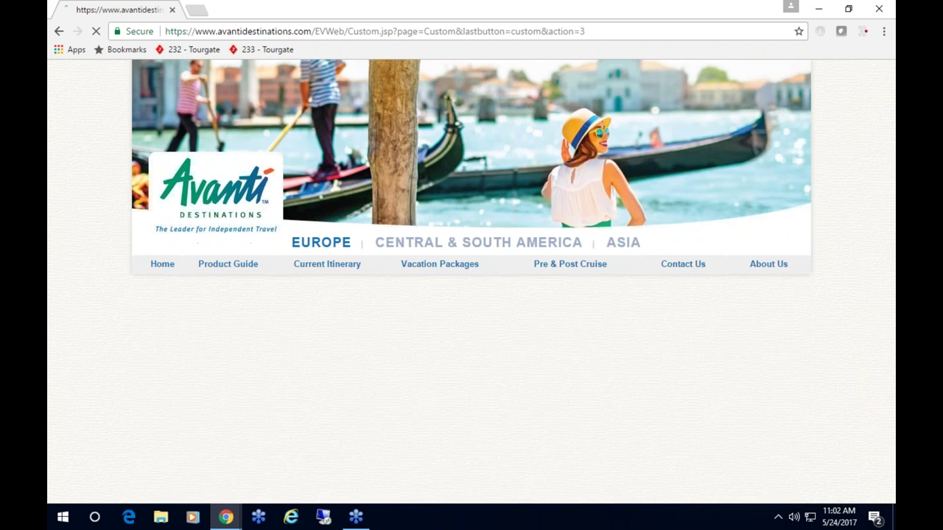
- Search flights from Paris to the next city for 07/31/17 at 9A, 2 adults
scroll(589, 385, down, 7)
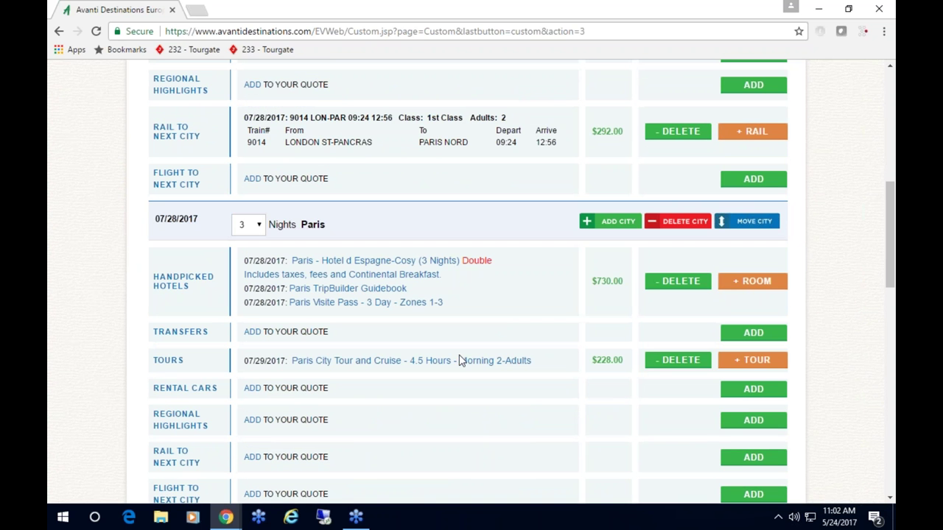
scroll(515, 418, down, 2)
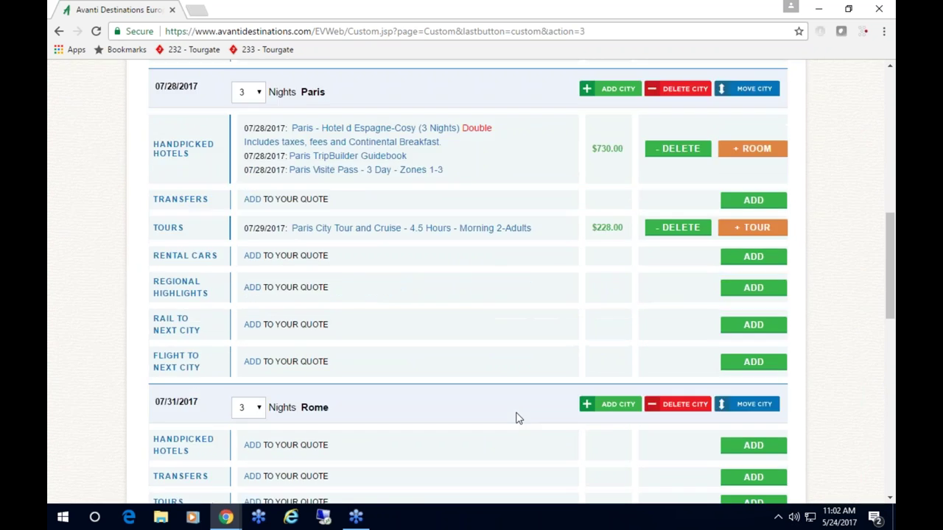
scroll(464, 403, down, 1)
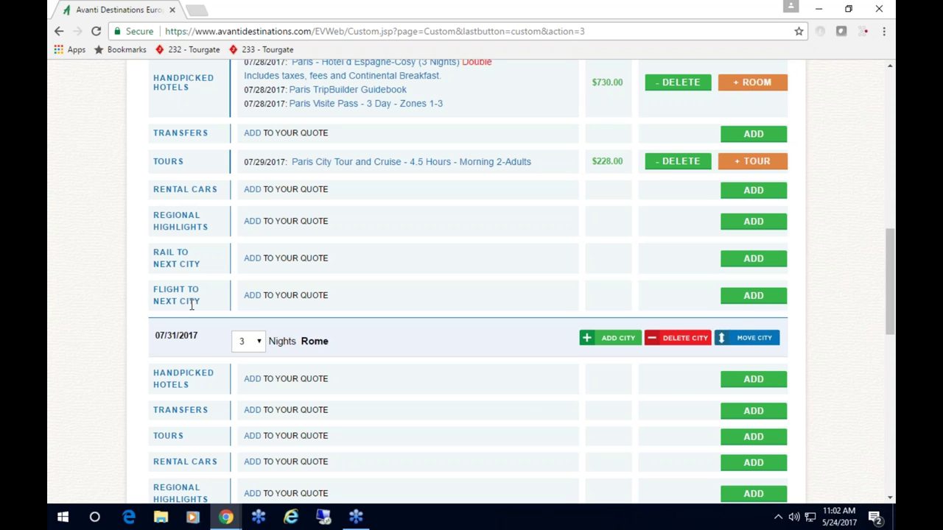
click(253, 295)
scroll(479, 322, down, 1)
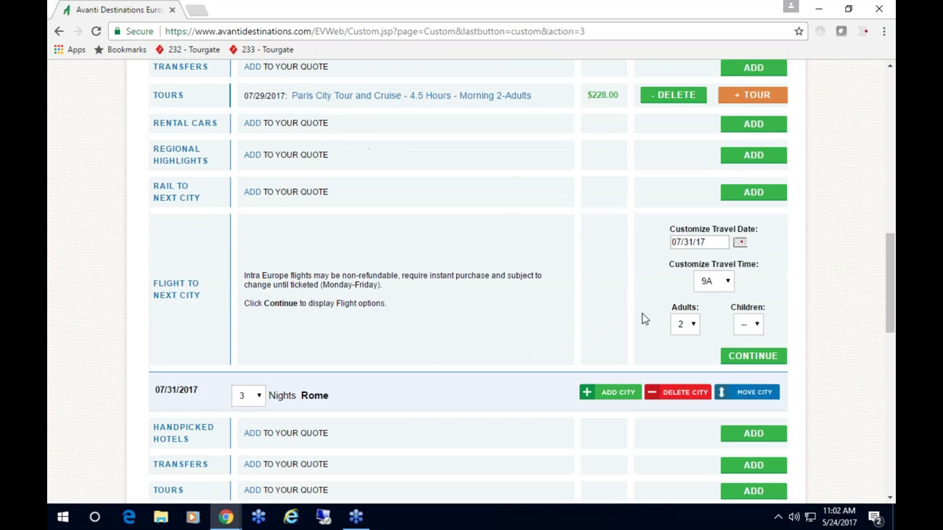
scroll(641, 318, up, 1)
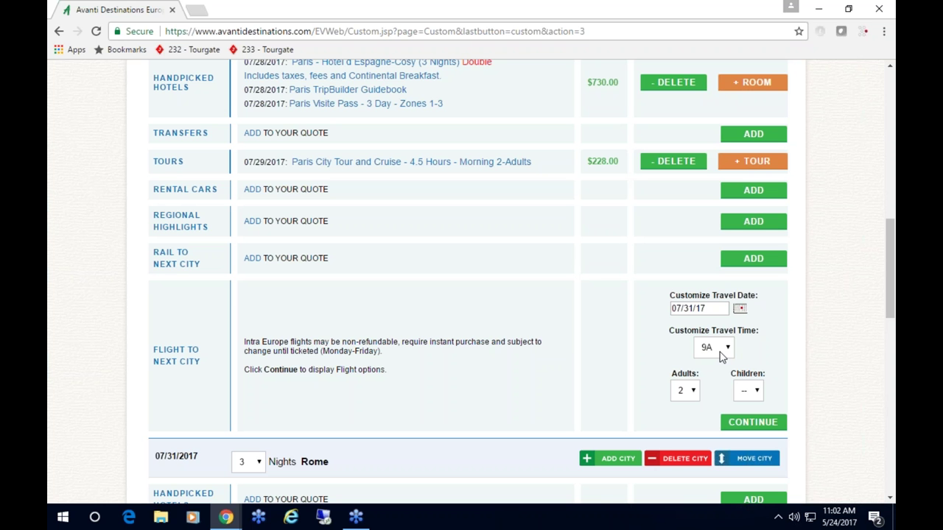
click(751, 424)
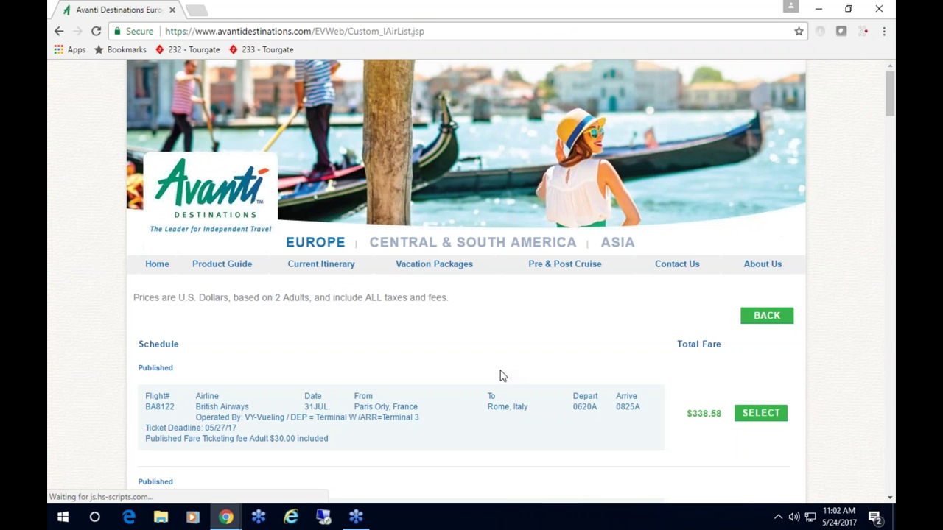
- Select Air France AF1104 Paris–Rome (0105P–0310P, $401.20) and confirm the pricing notice
scroll(500, 372, down, 2)
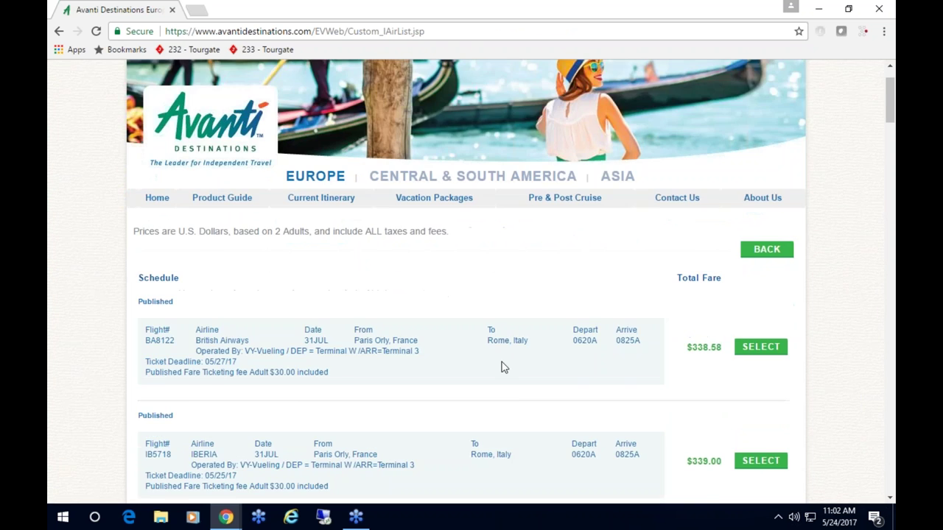
scroll(500, 367, down, 1)
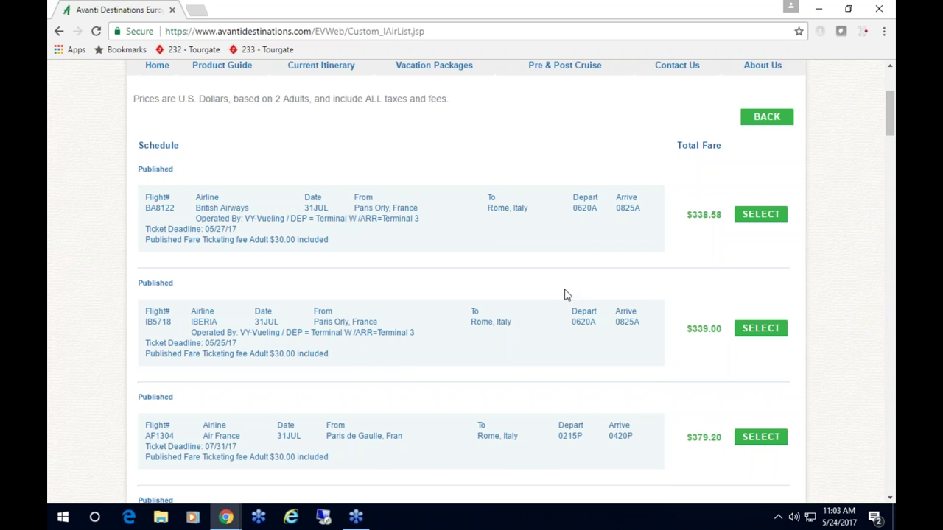
scroll(567, 294, down, 1)
scroll(567, 295, down, 1)
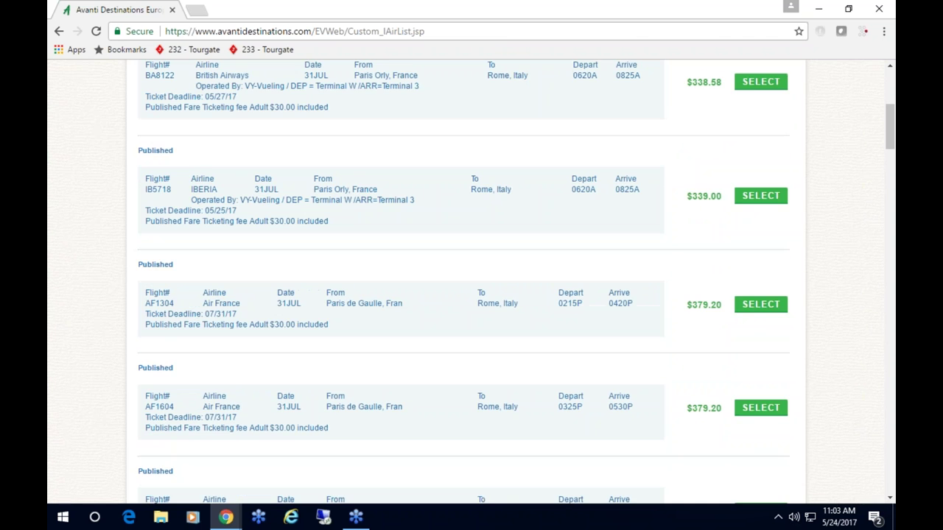
scroll(567, 294, down, 1)
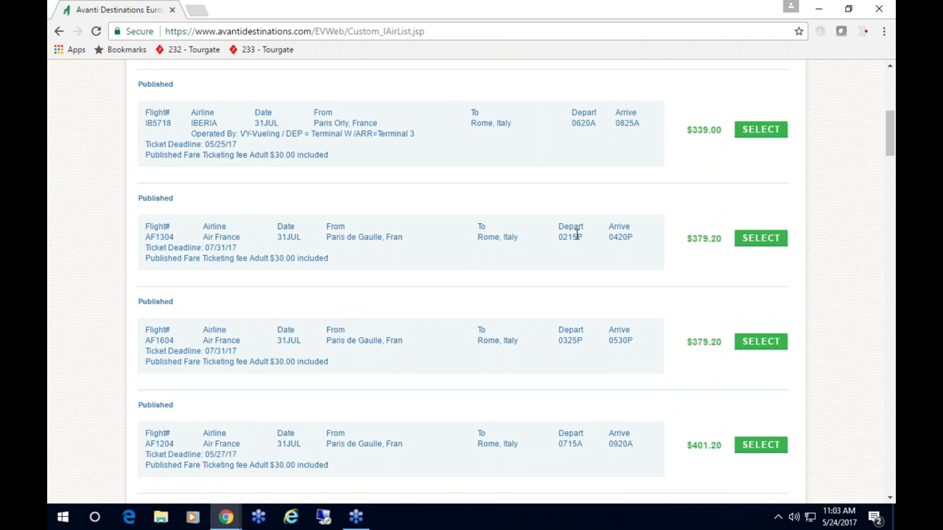
scroll(588, 296, down, 1)
scroll(587, 296, down, 1)
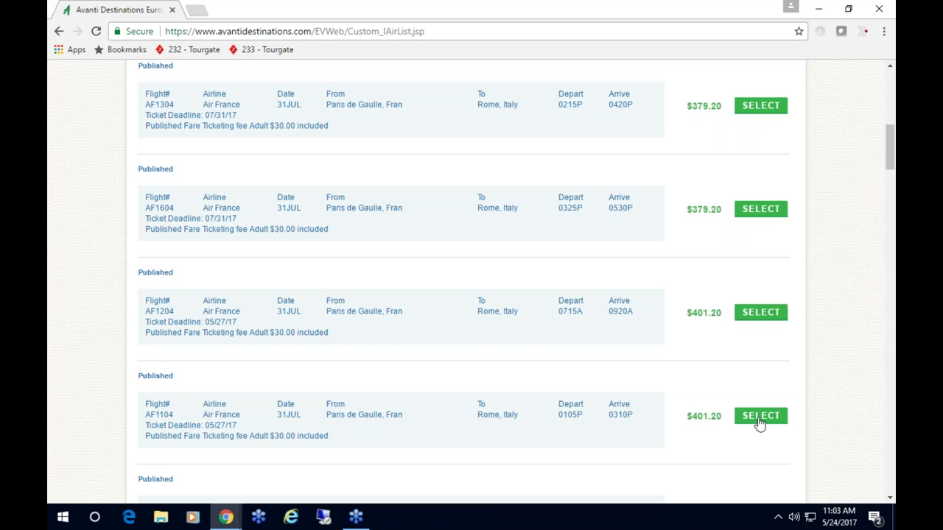
click(760, 421)
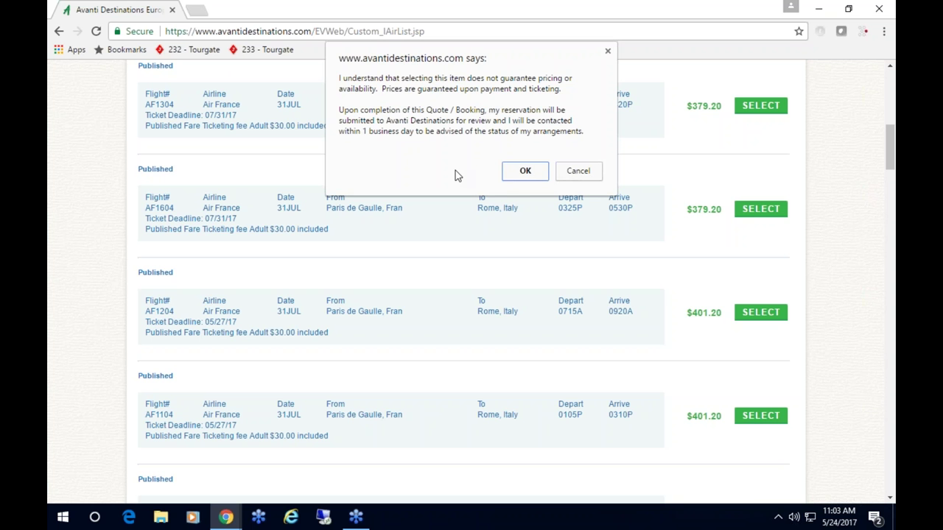
click(525, 174)
- Search Rome handpicked hotels for 3 nights from 07/31/17 for 2 adults
scroll(517, 273, down, 3)
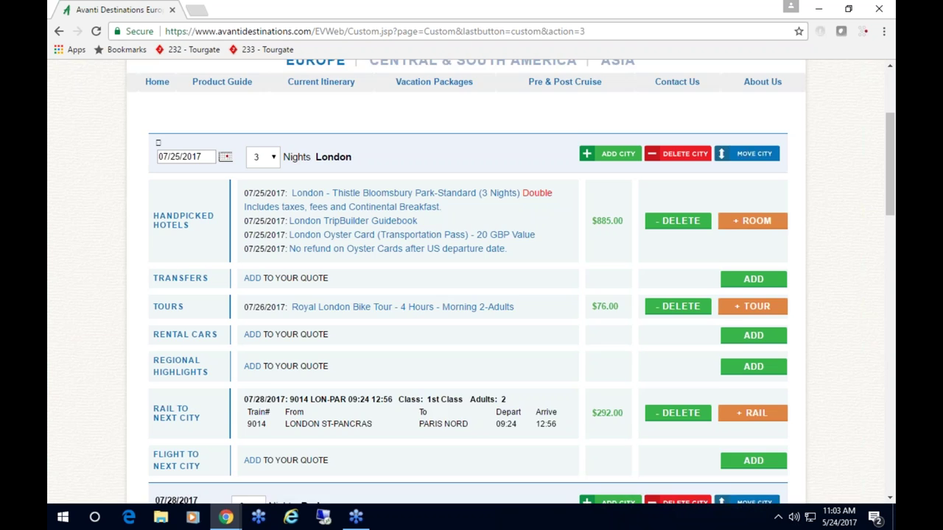
scroll(509, 280, down, 8)
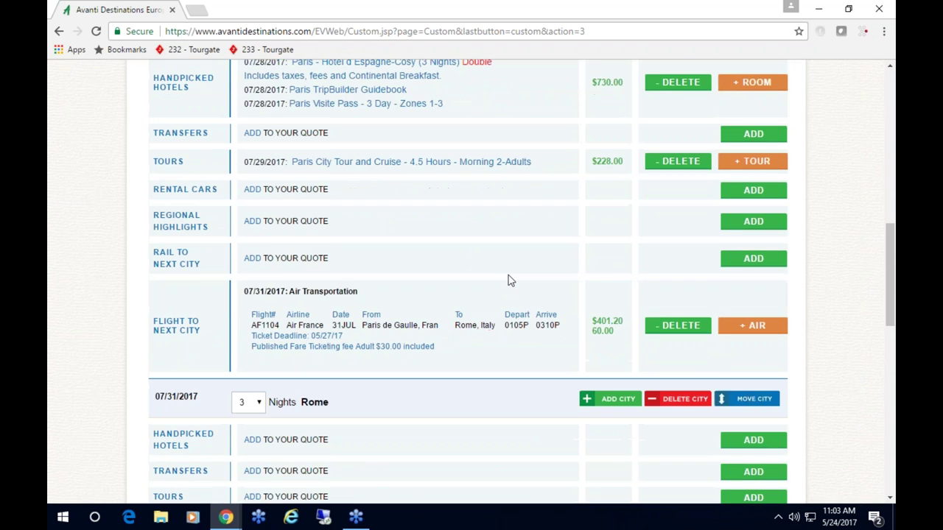
scroll(508, 280, down, 3)
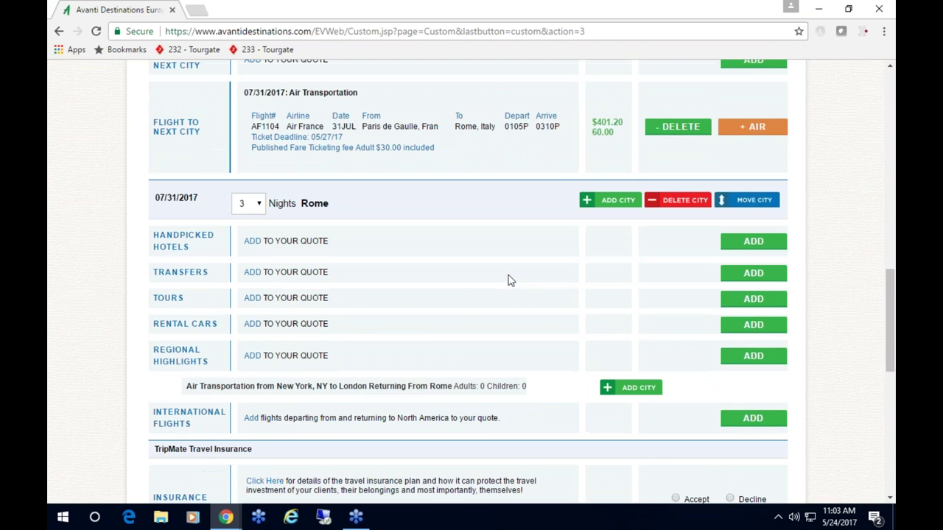
scroll(508, 280, up, 1)
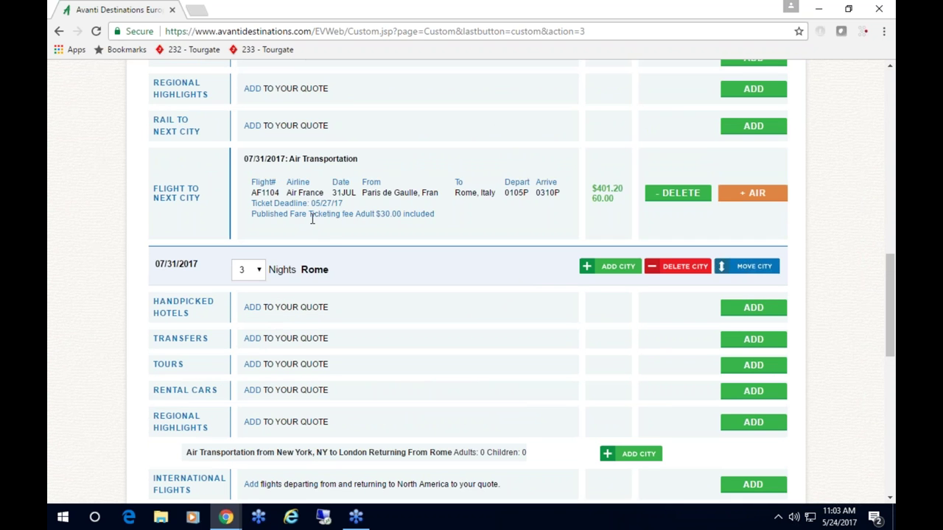
scroll(356, 312, down, 1)
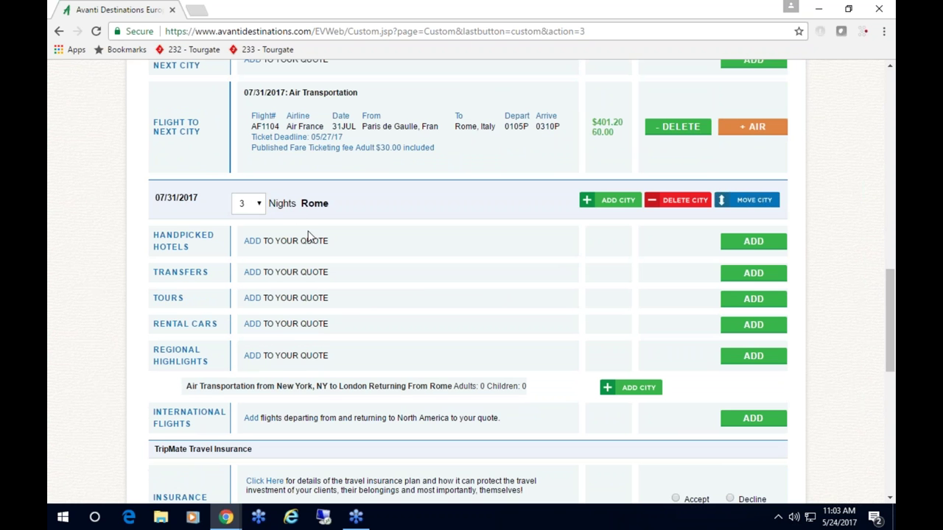
click(748, 243)
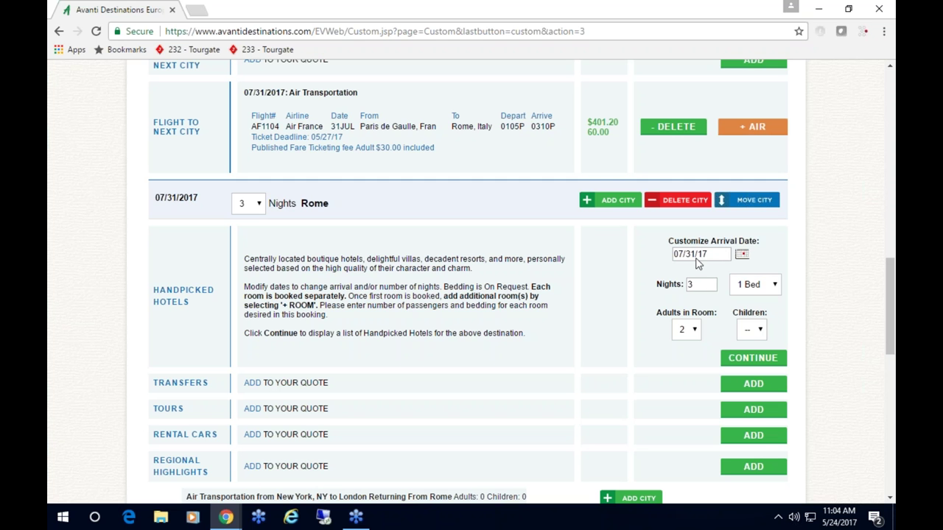
click(756, 361)
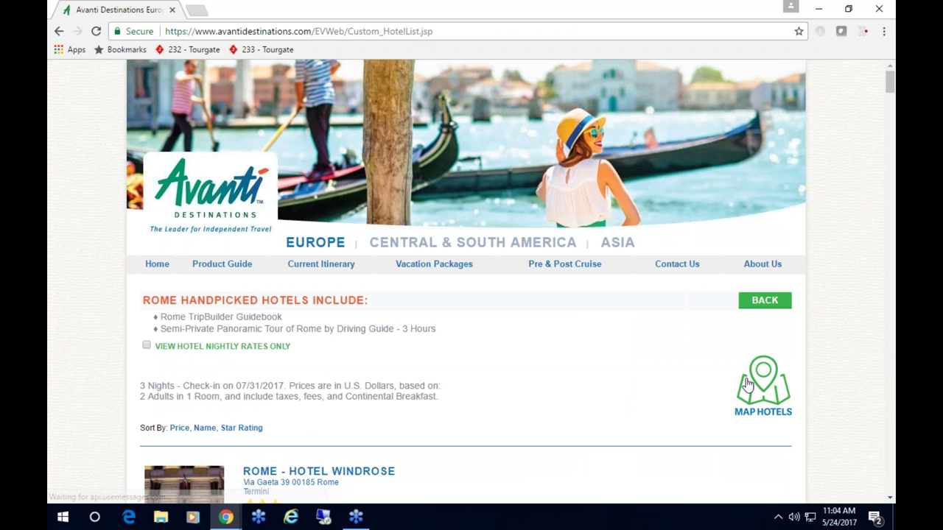
- Browse the Rome hotel list and review Hotel Veneto Palace's product information
scroll(542, 423, down, 4)
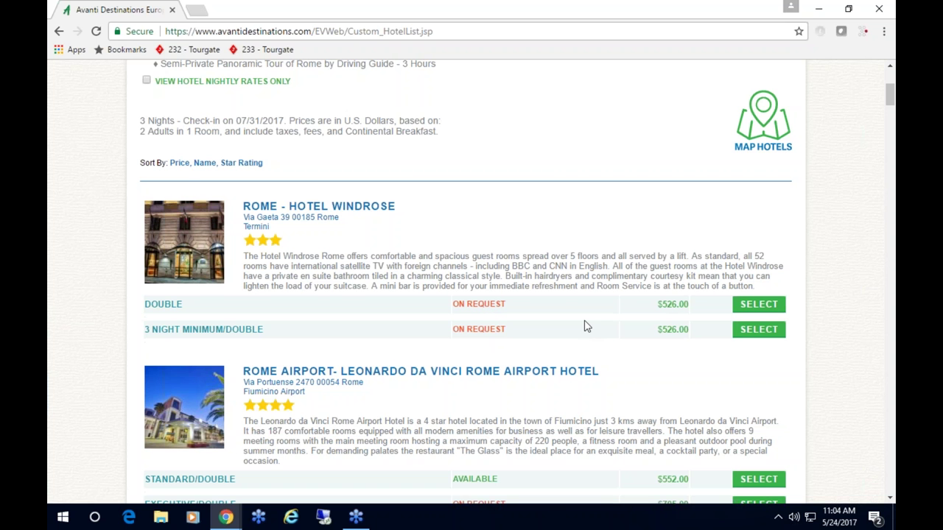
scroll(587, 326, down, 3)
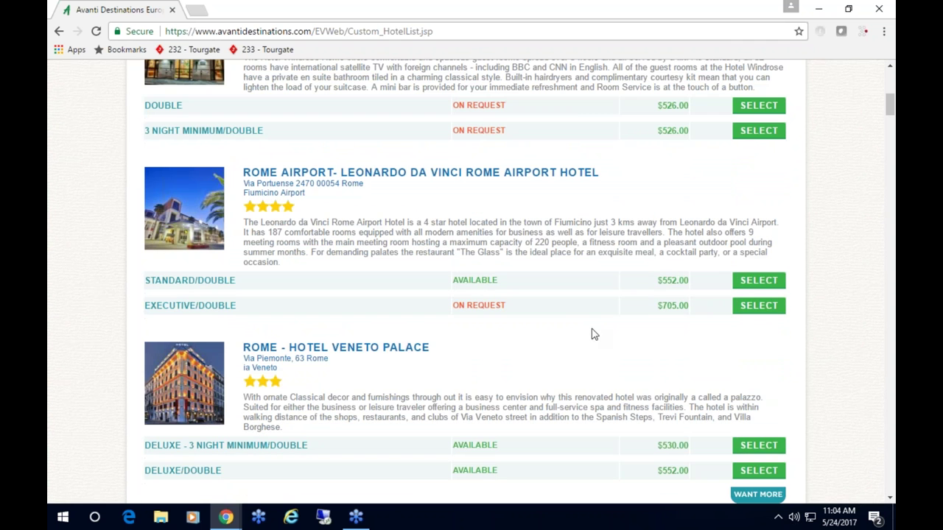
scroll(586, 345, down, 1)
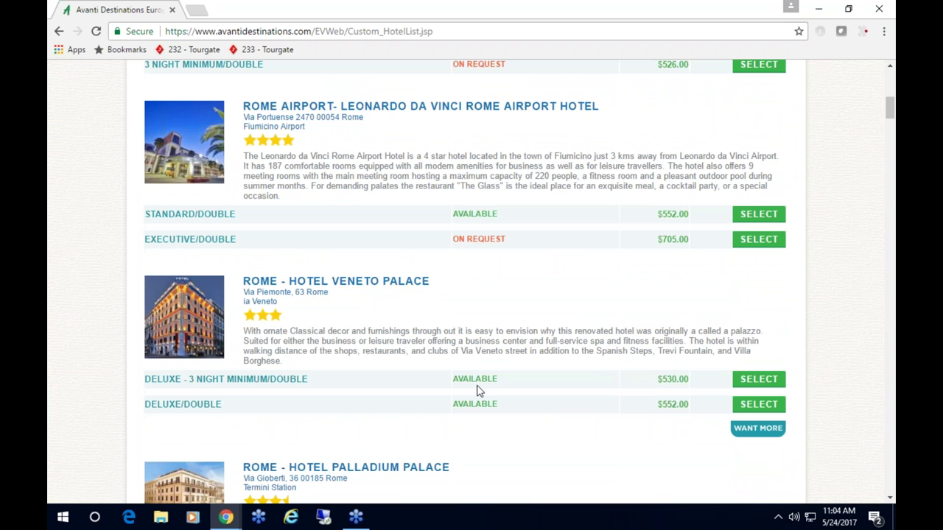
scroll(452, 368, up, 1)
click(359, 349)
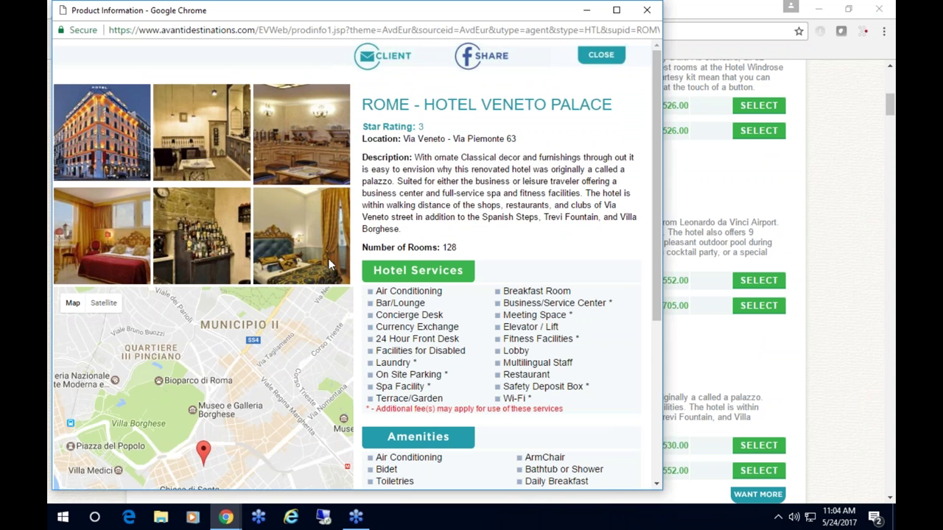
scroll(575, 337, down, 2)
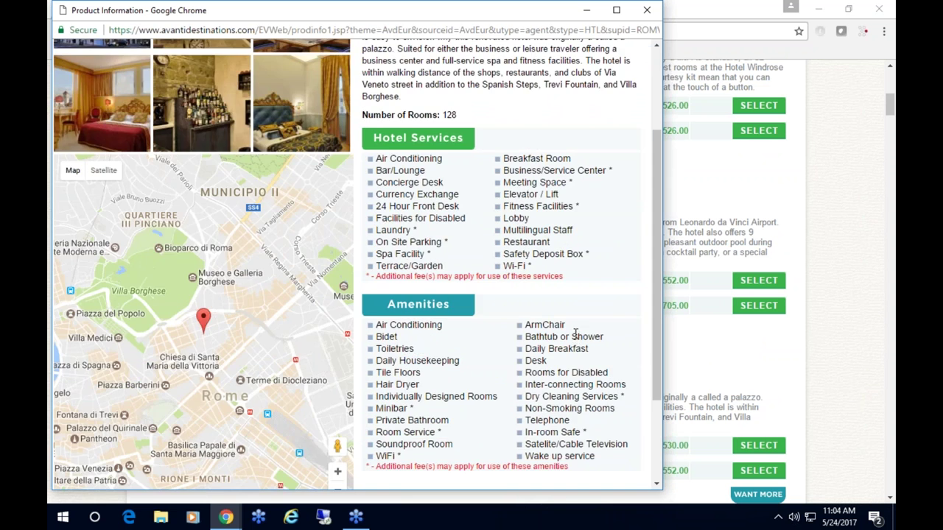
scroll(575, 336, up, 2)
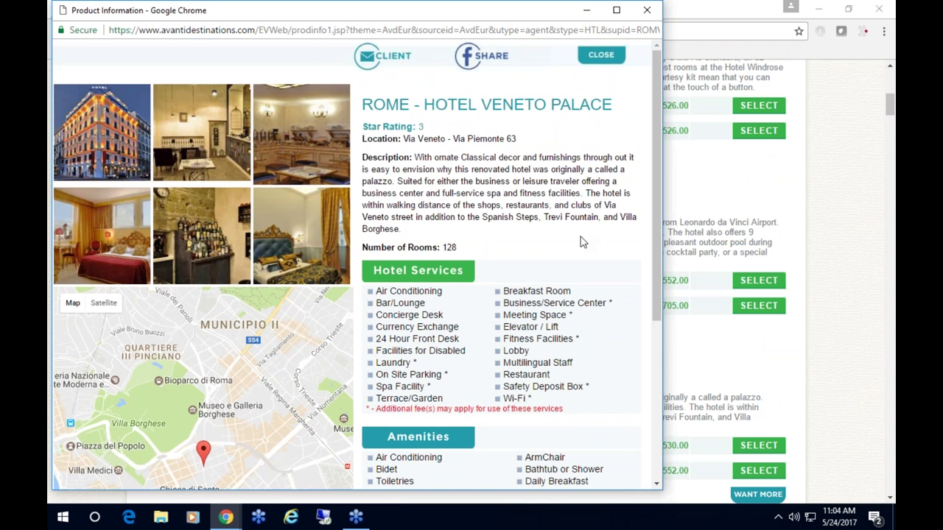
click(600, 55)
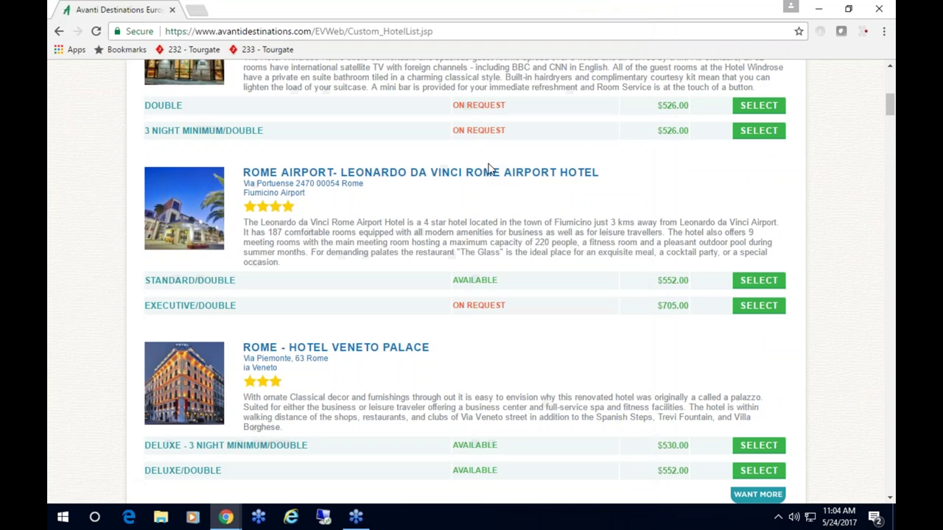
- Book Hotel Veneto Palace's Deluxe 3-night-minimum double at $530 and check Rome's itinerary
click(758, 446)
scroll(574, 389, down, 5)
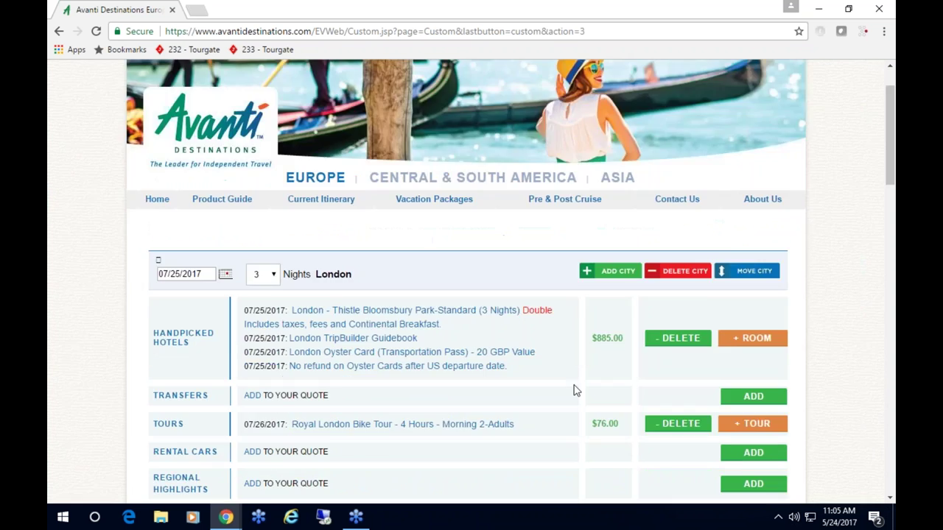
scroll(574, 390, down, 6)
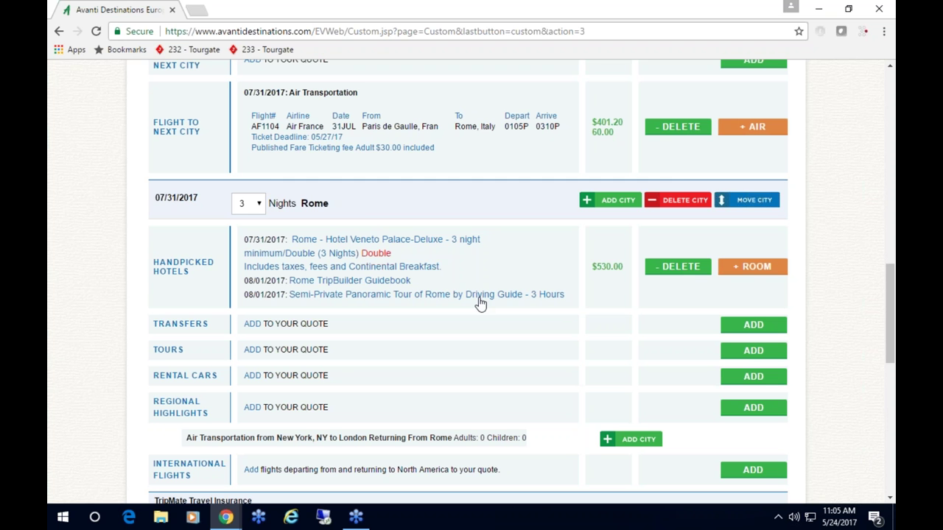
scroll(477, 306, down, 2)
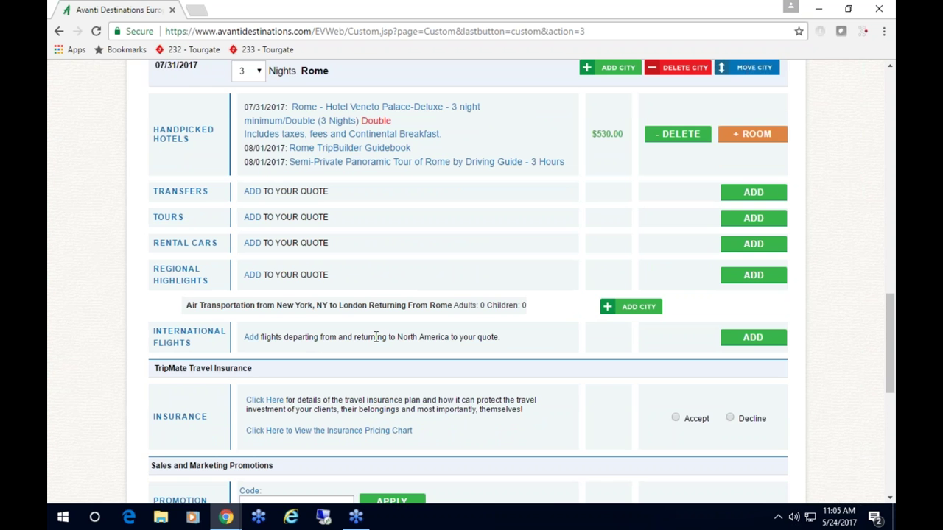
- Start an international flight quote and check the 08/03/17 return date from Rome
click(751, 340)
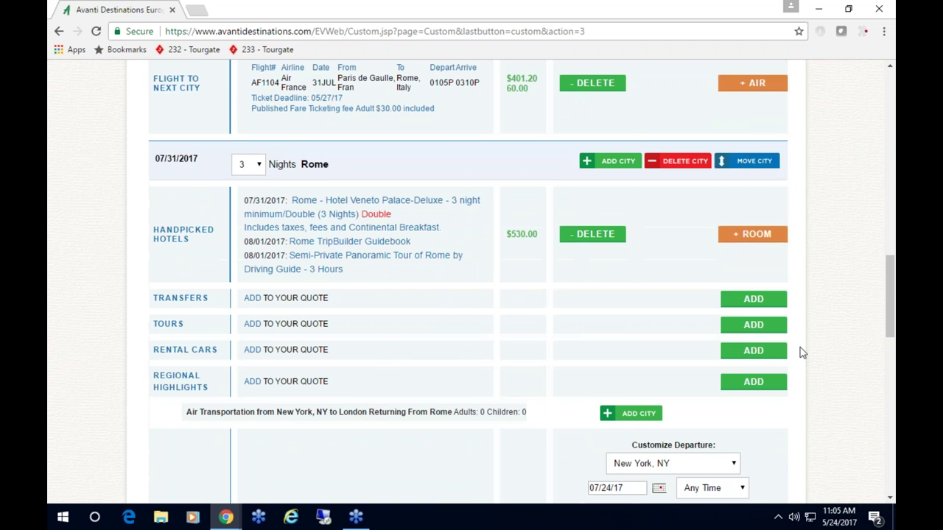
scroll(801, 352, down, 3)
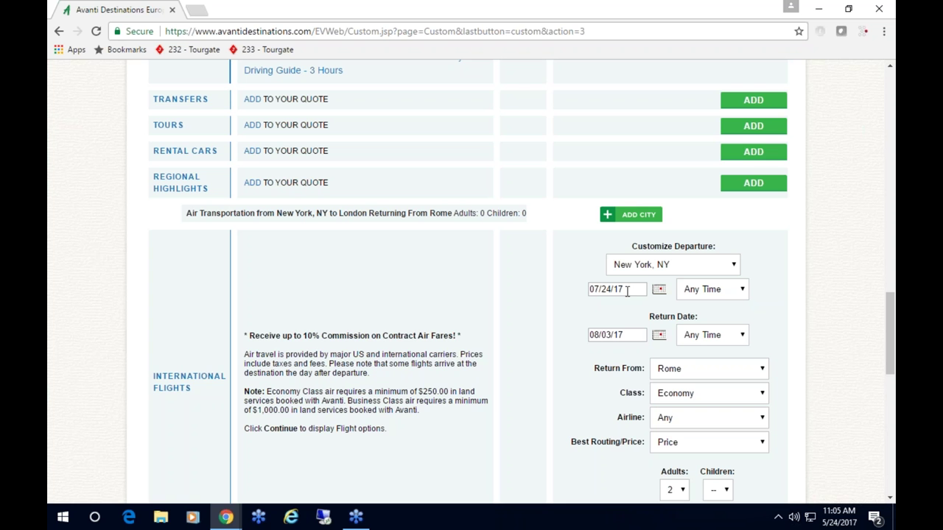
scroll(627, 291, down, 1)
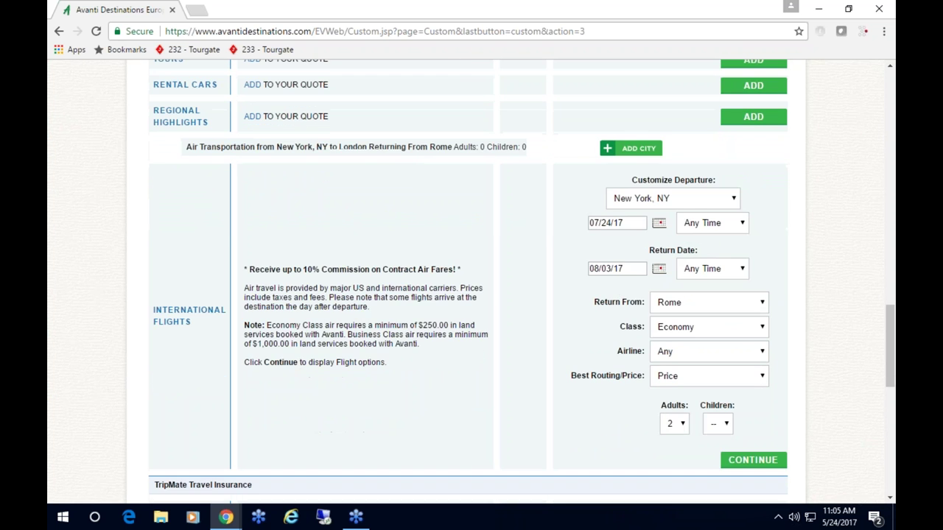
scroll(626, 291, up, 2)
scroll(383, 308, up, 2)
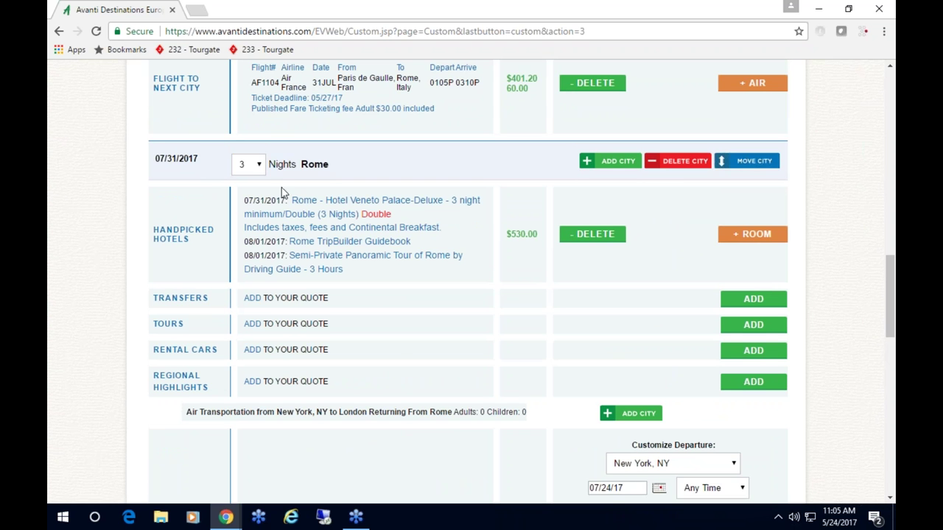
scroll(493, 372, down, 2)
click(625, 399)
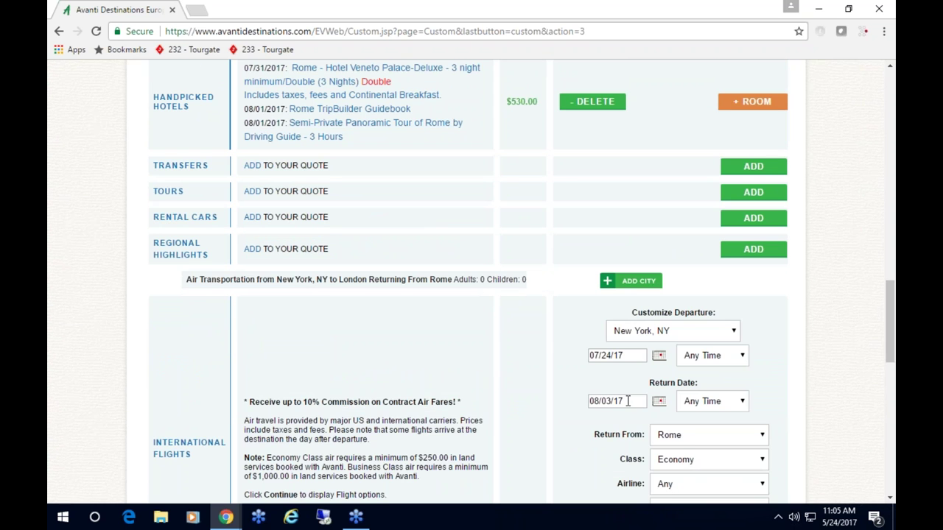
scroll(631, 400, down, 1)
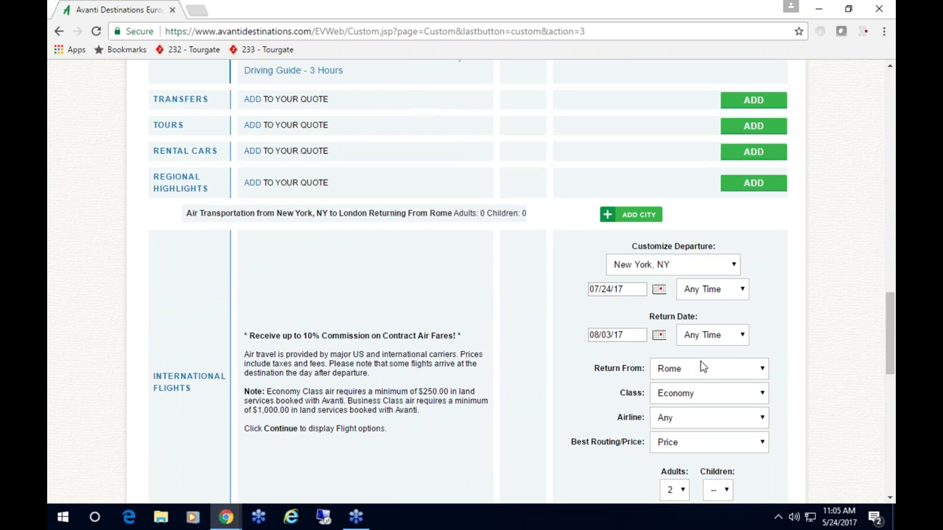
scroll(801, 353, down, 1)
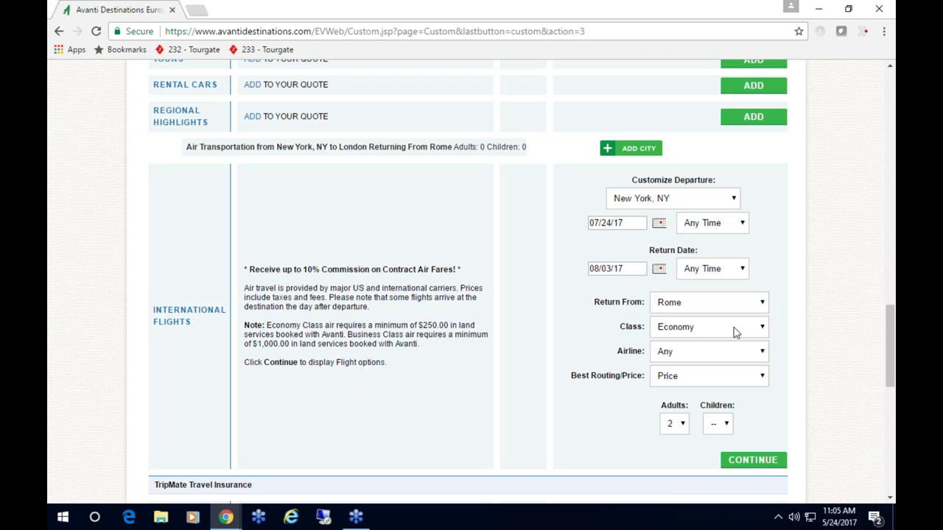
- Keep Economy as the flight class and rank flights by price
click(702, 332)
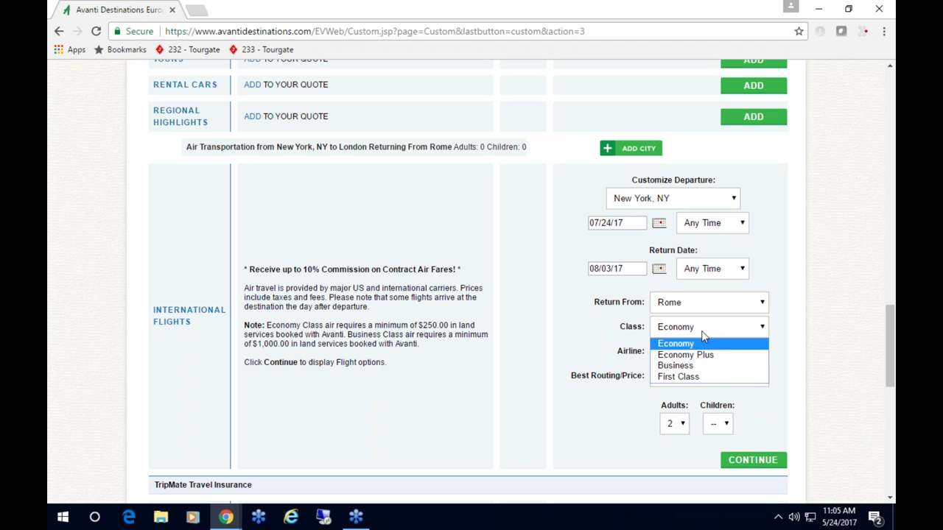
click(702, 335)
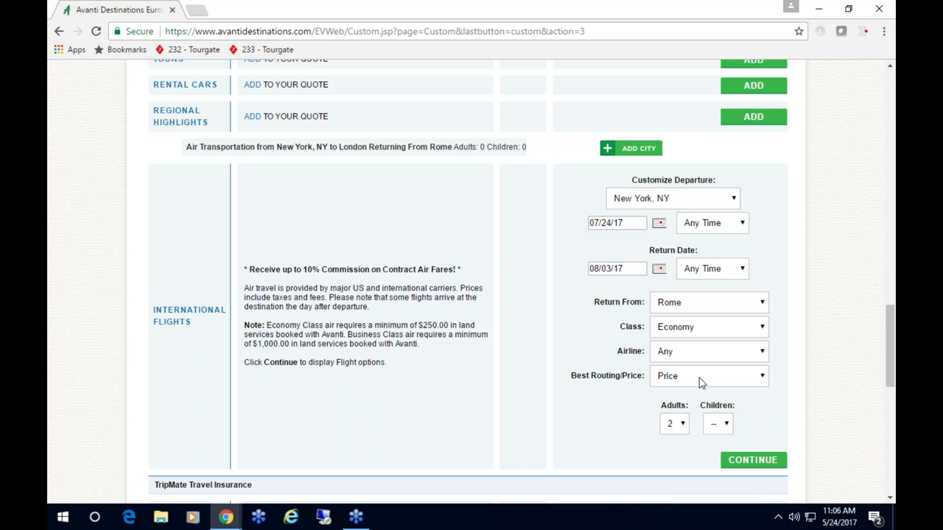
click(701, 382)
click(701, 382)
- List the available New York–London flights for 2 adults, returning from Rome
click(752, 471)
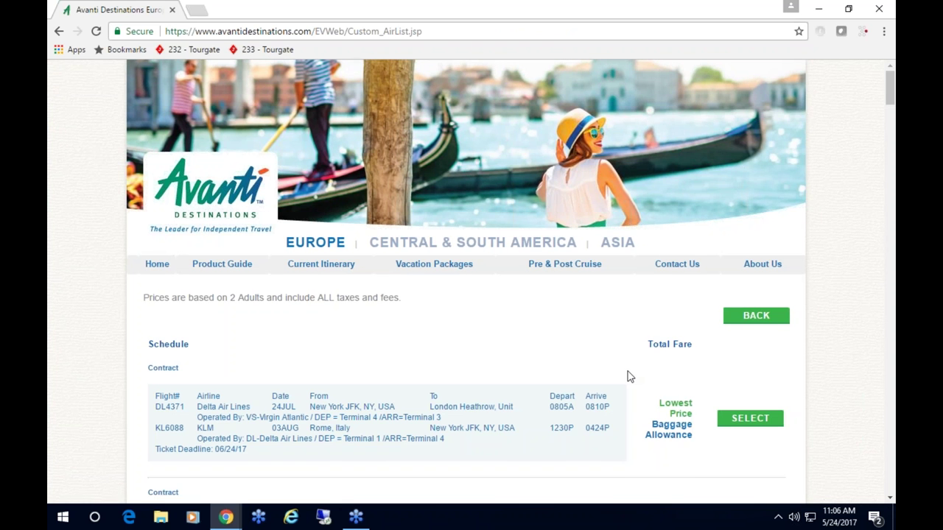
scroll(627, 371, down, 3)
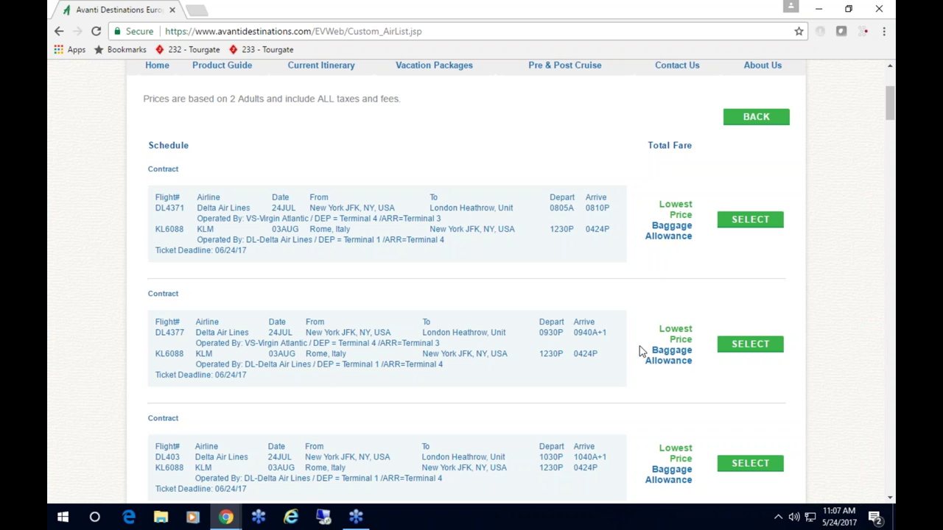
- Scroll through the flight results to find the DL4377 outbound with the KL6088 return
scroll(641, 346, down, 2)
scroll(630, 346, down, 5)
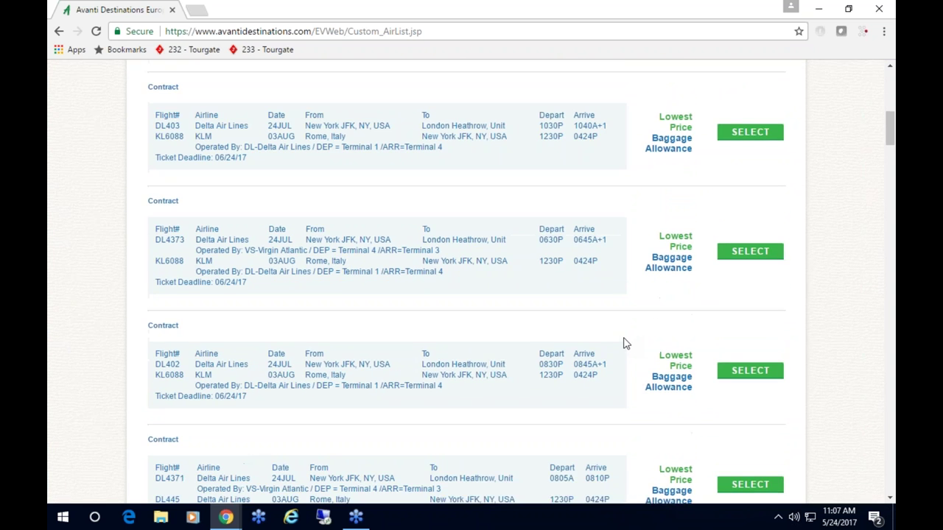
scroll(624, 343, down, 5)
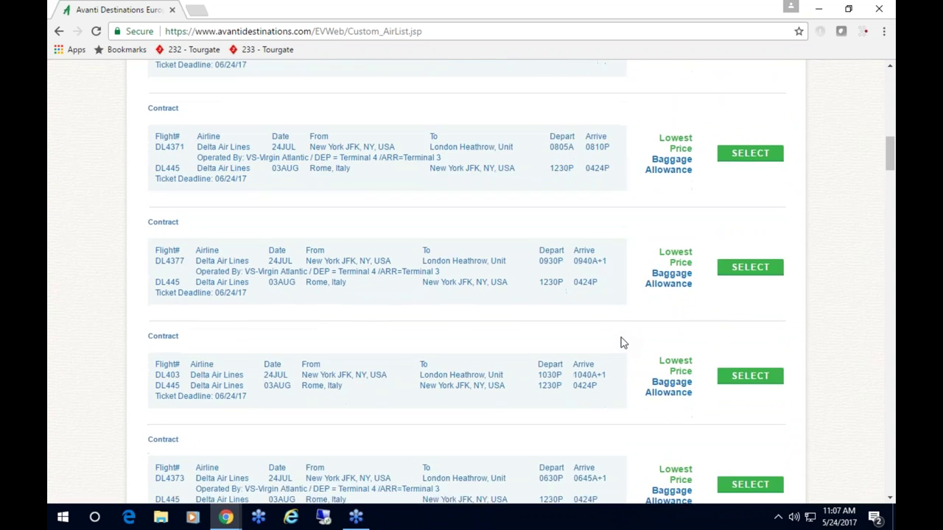
scroll(622, 342, down, 8)
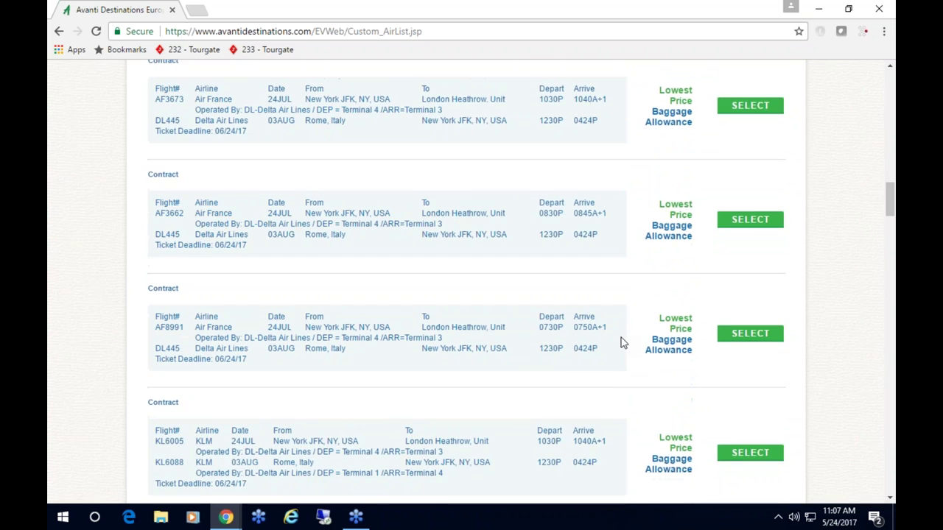
scroll(622, 343, down, 8)
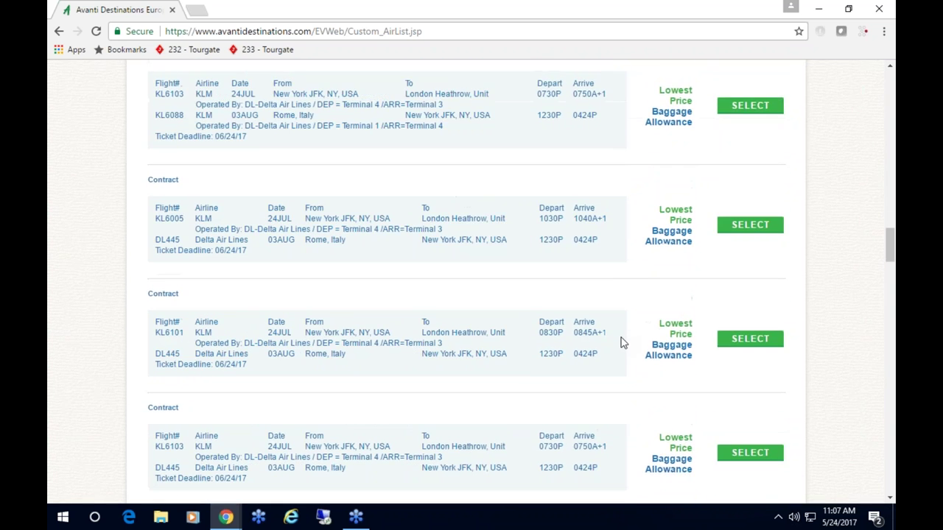
scroll(622, 342, down, 8)
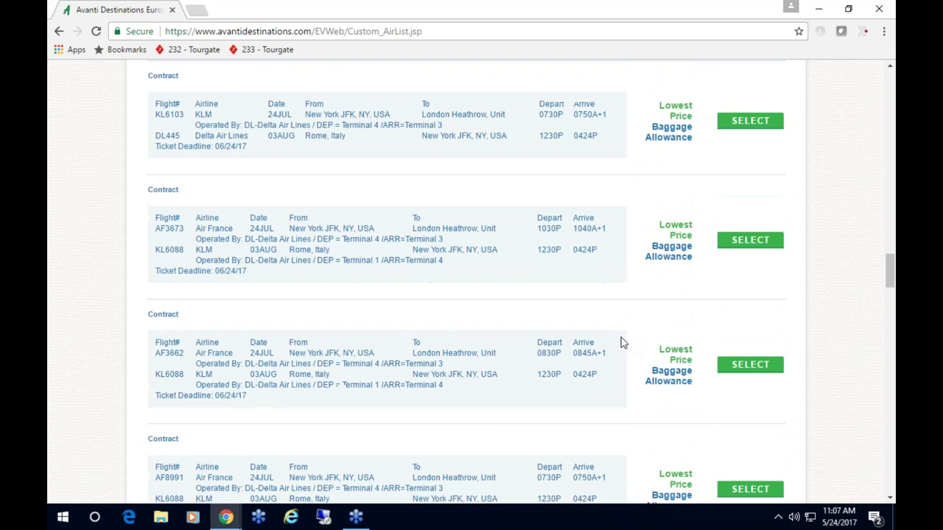
scroll(622, 342, down, 1)
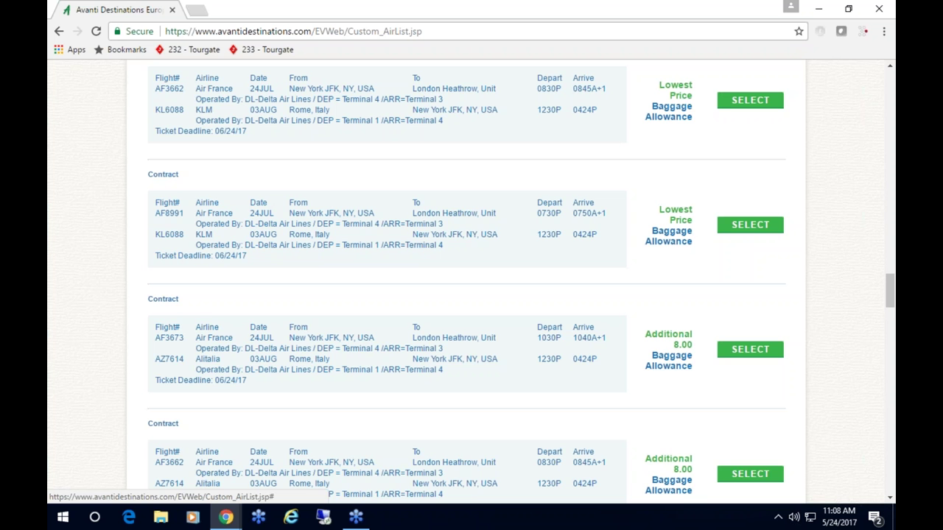
scroll(471, 280, up, 10)
scroll(472, 280, up, 10)
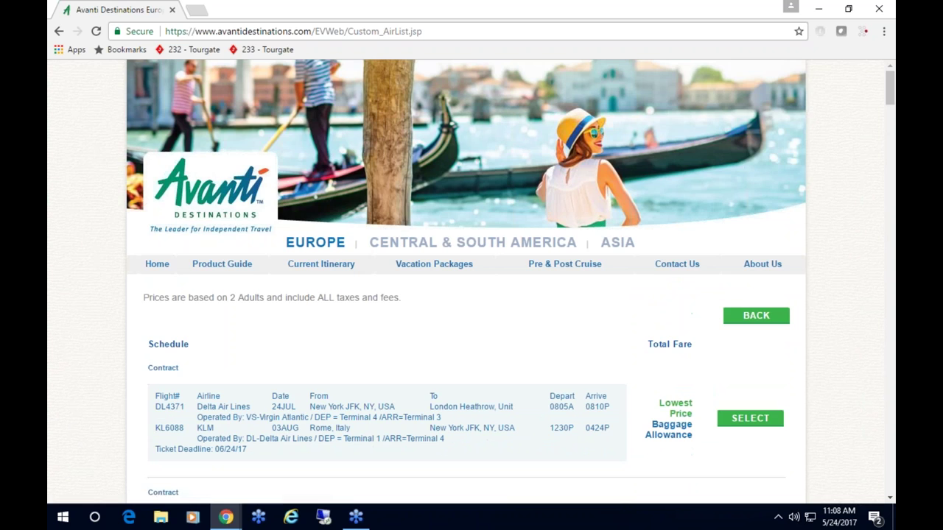
scroll(614, 309, down, 3)
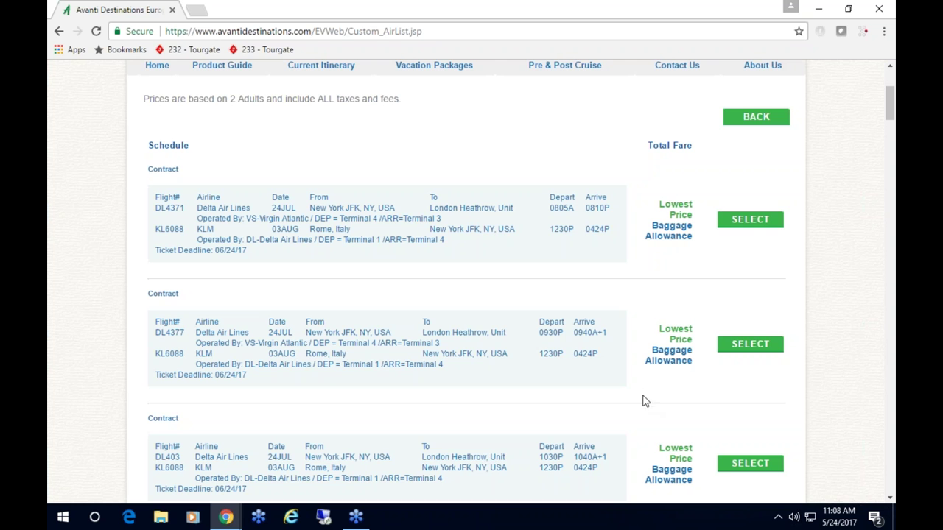
scroll(619, 348, down, 1)
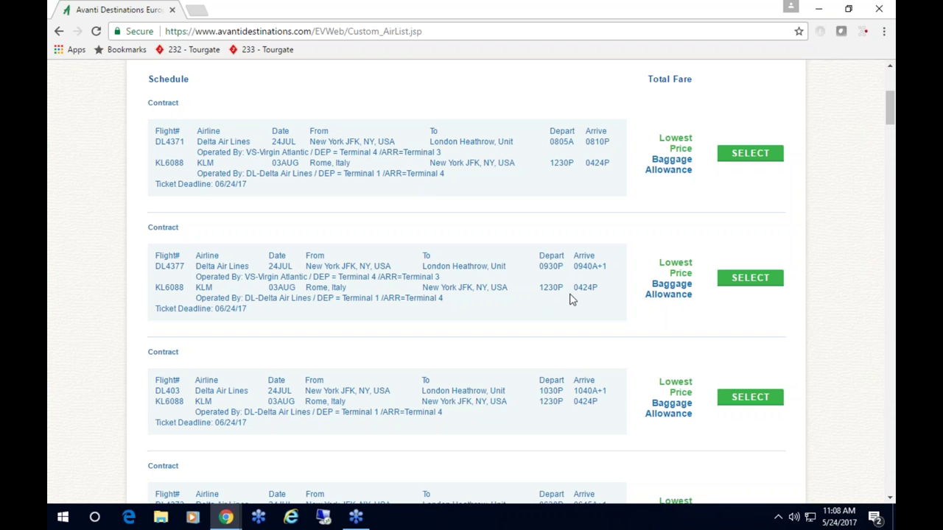
- Select the DL4377 outbound with KL6088 return and accept the notice to add them
click(749, 280)
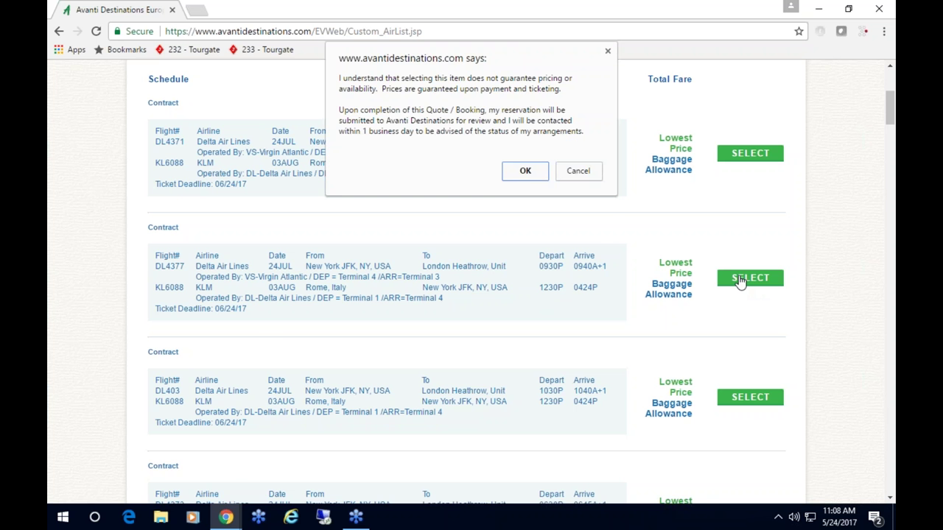
click(527, 173)
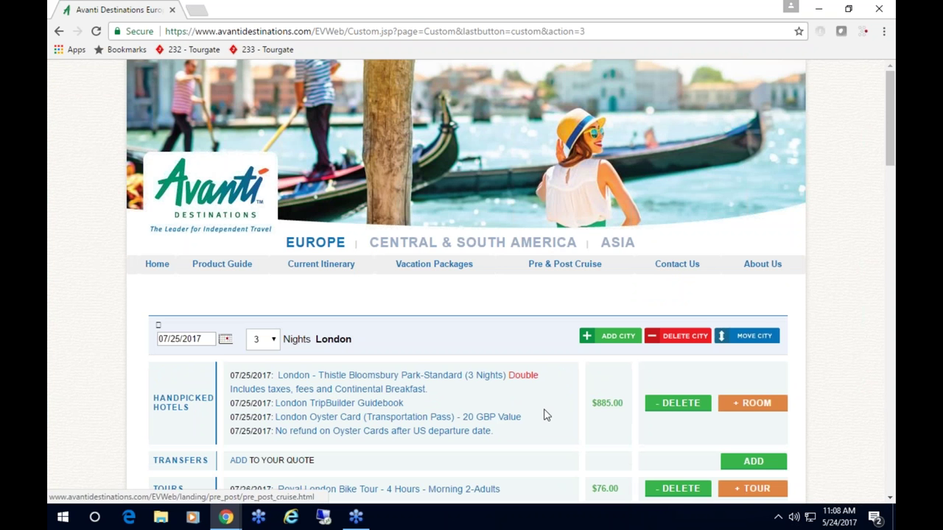
scroll(542, 415, down, 3)
scroll(471, 280, down, 5)
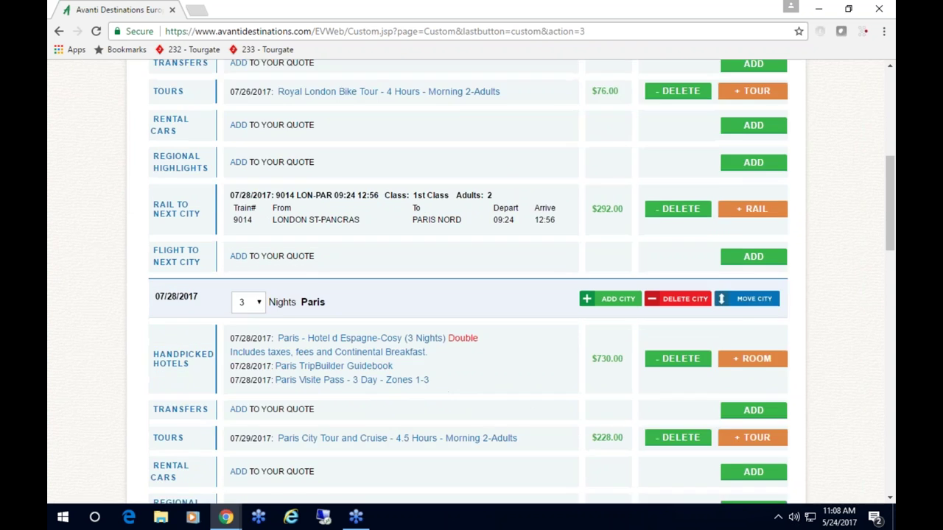
scroll(480, 411, down, 5)
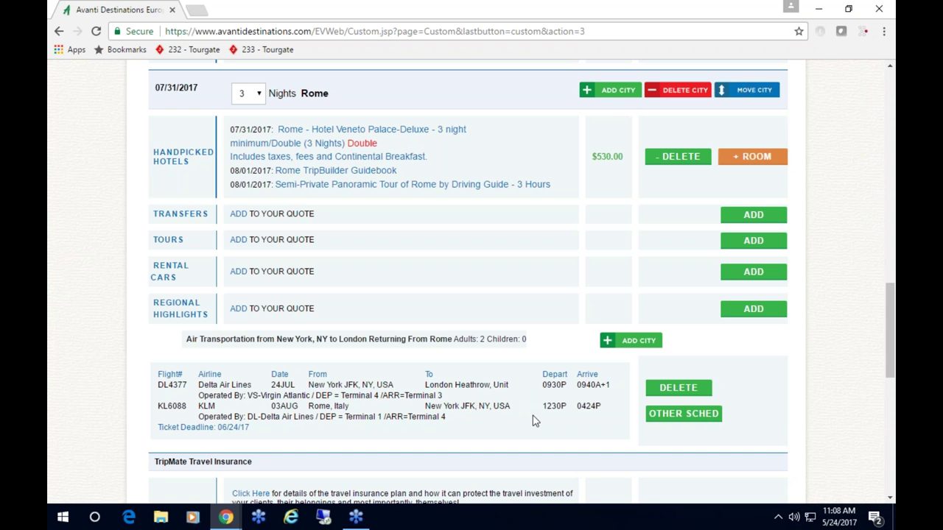
scroll(534, 421, up, 13)
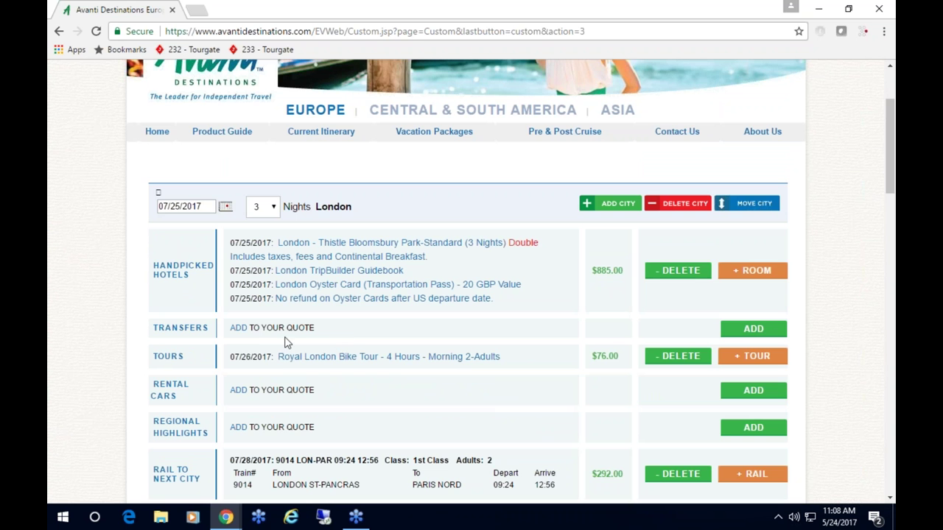
- Add the $252.00 private transfer from Heathrow Airport to London Hotel for 2 adults
click(753, 329)
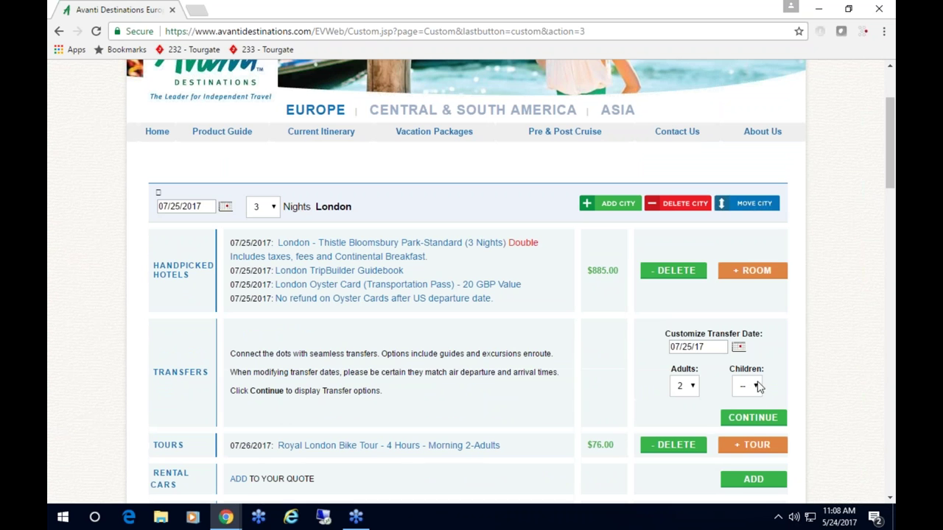
click(747, 419)
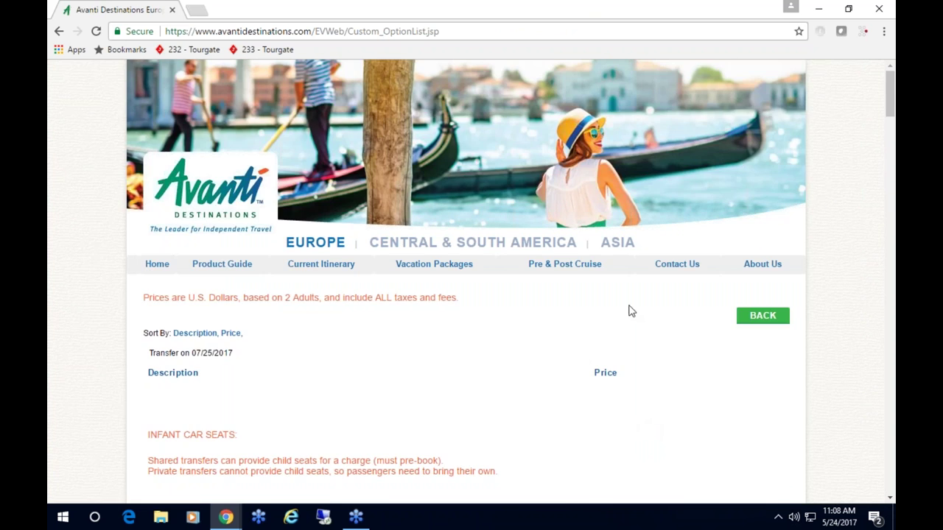
scroll(605, 326, down, 7)
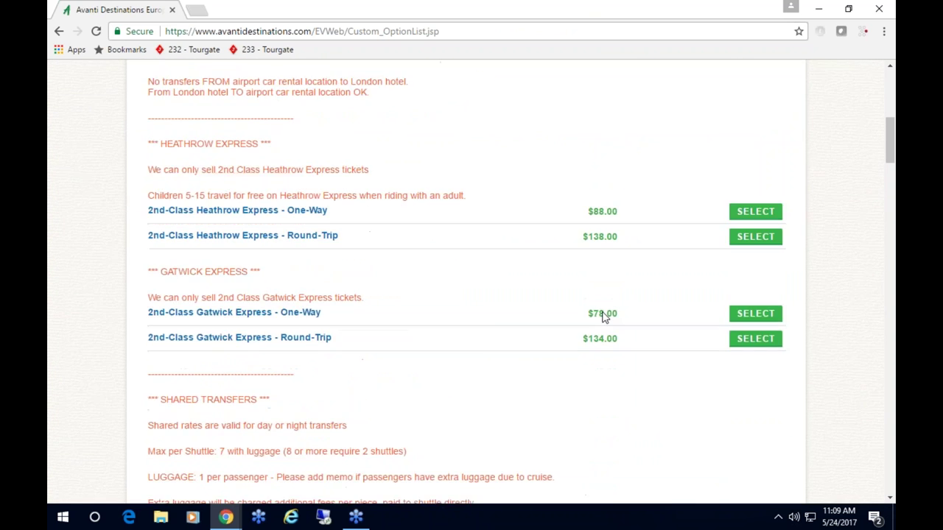
scroll(600, 322, down, 5)
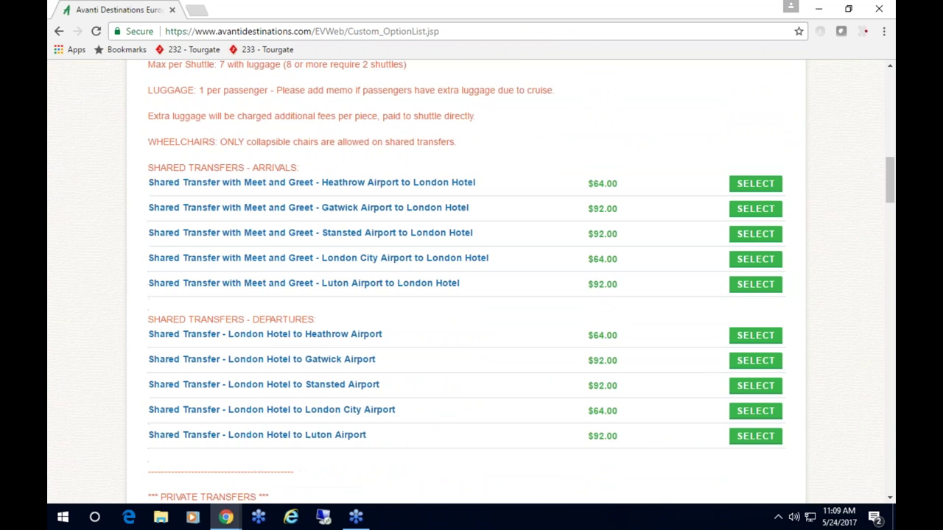
scroll(586, 335, up, 1)
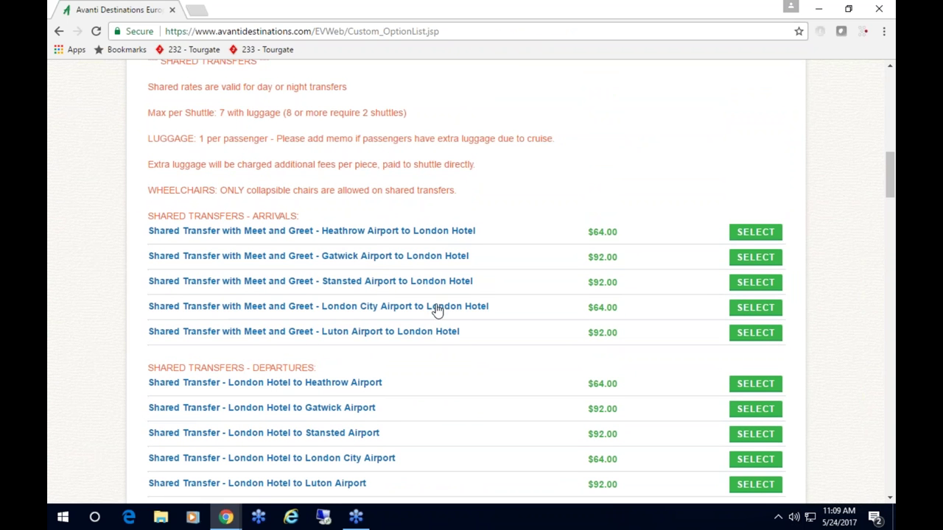
scroll(473, 304, down, 1)
scroll(471, 301, down, 5)
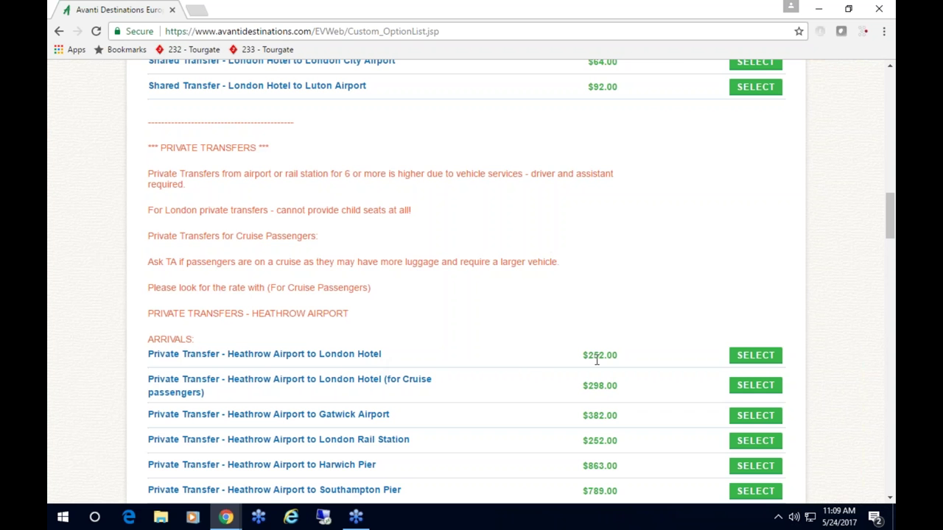
click(756, 355)
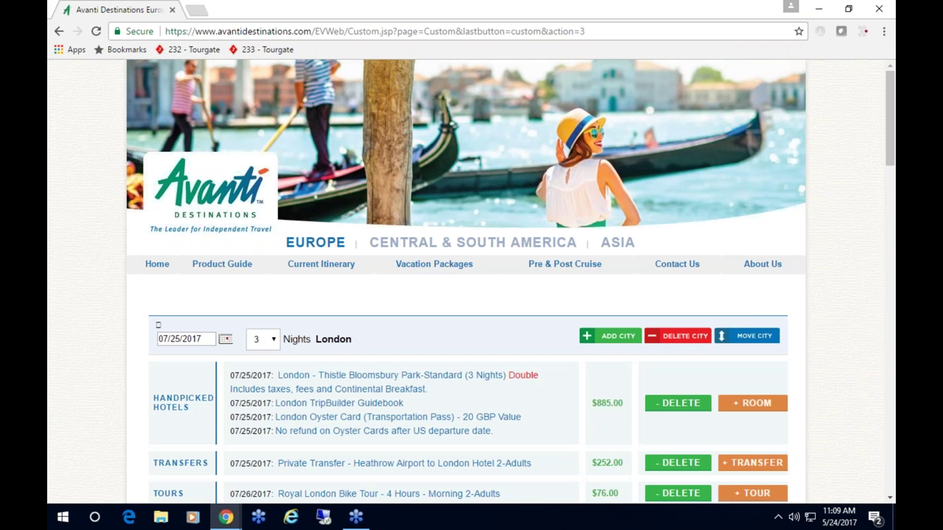
scroll(495, 387, down, 10)
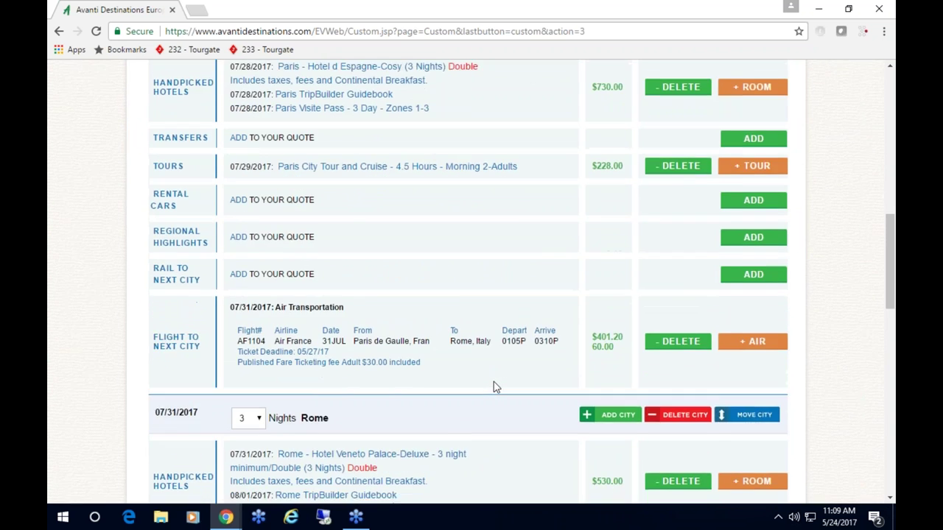
scroll(495, 386, down, 2)
- Add a private Rome Hotel to Fiumicino Airport transfer on August 3
scroll(495, 387, up, 1)
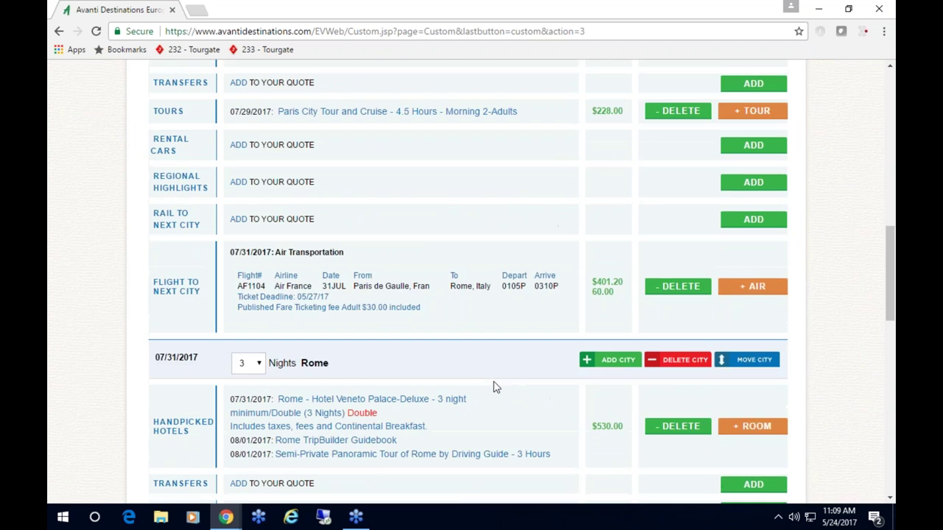
scroll(495, 386, down, 2)
scroll(495, 386, down, 2)
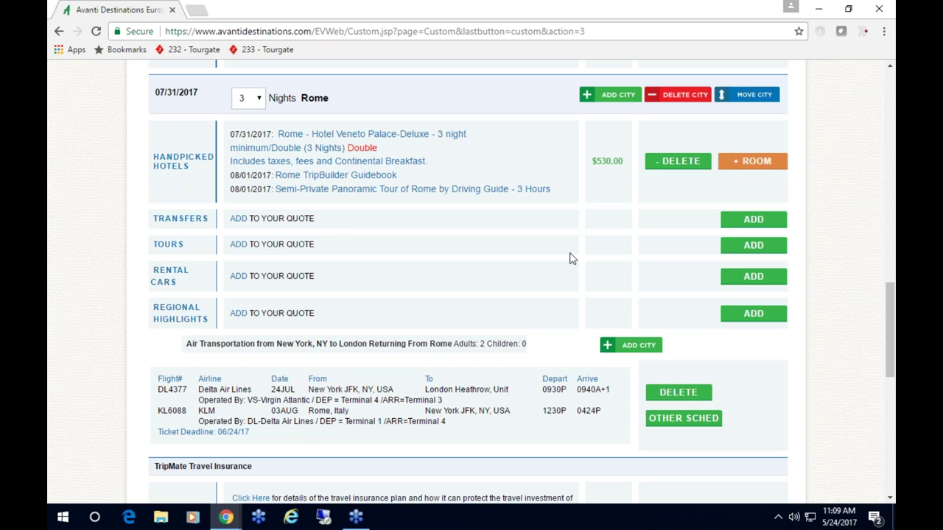
click(751, 222)
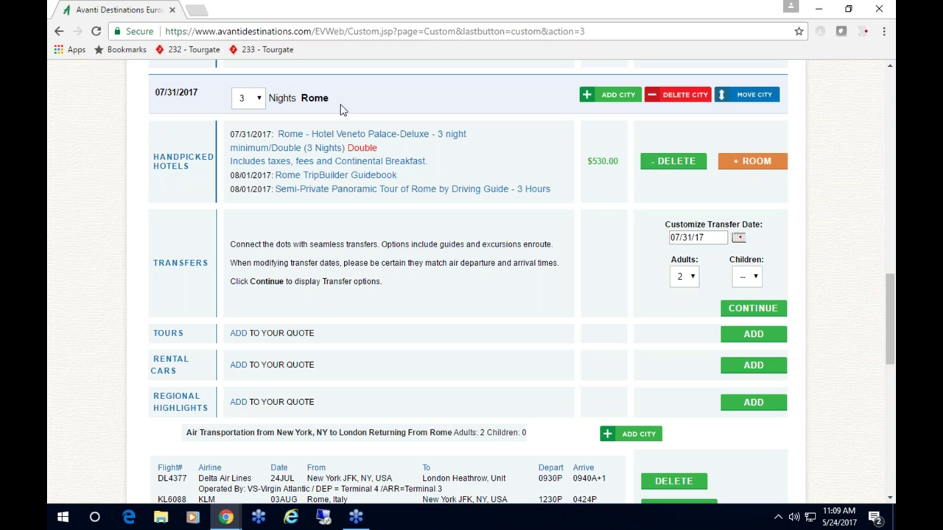
click(737, 239)
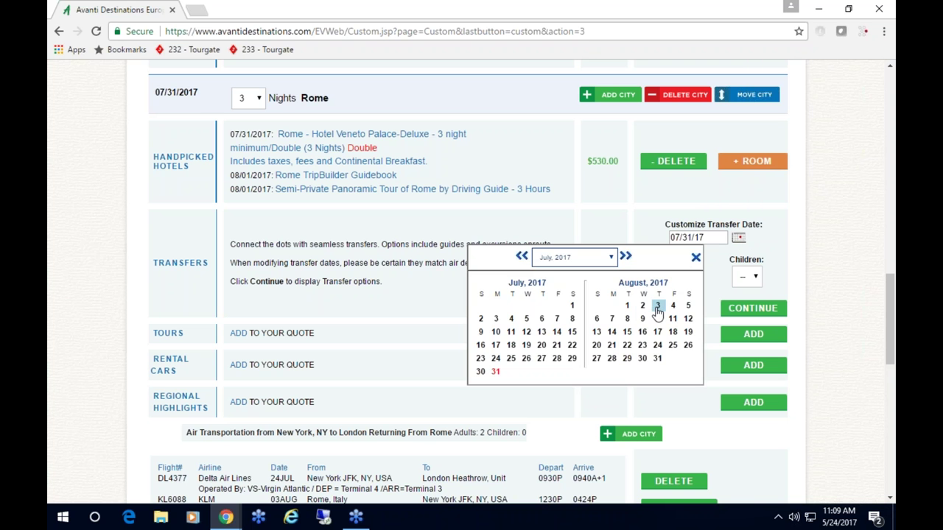
click(656, 305)
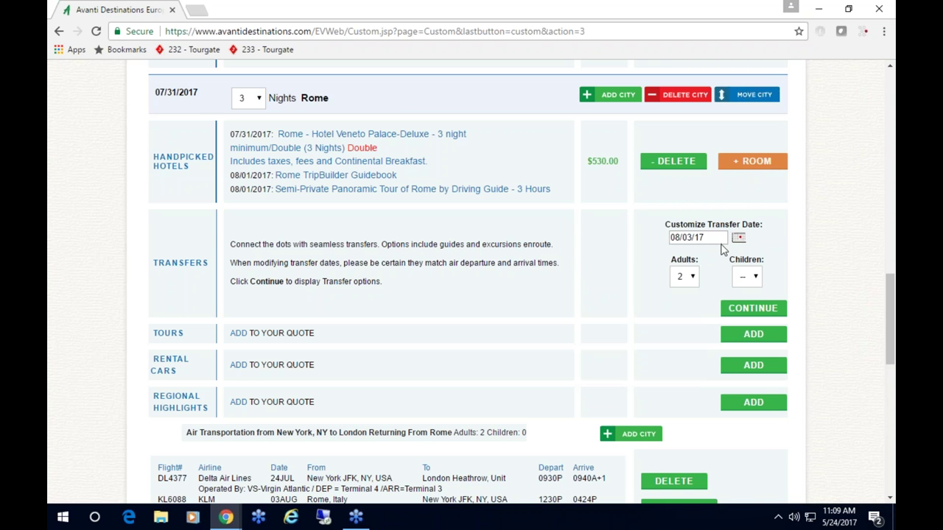
click(742, 306)
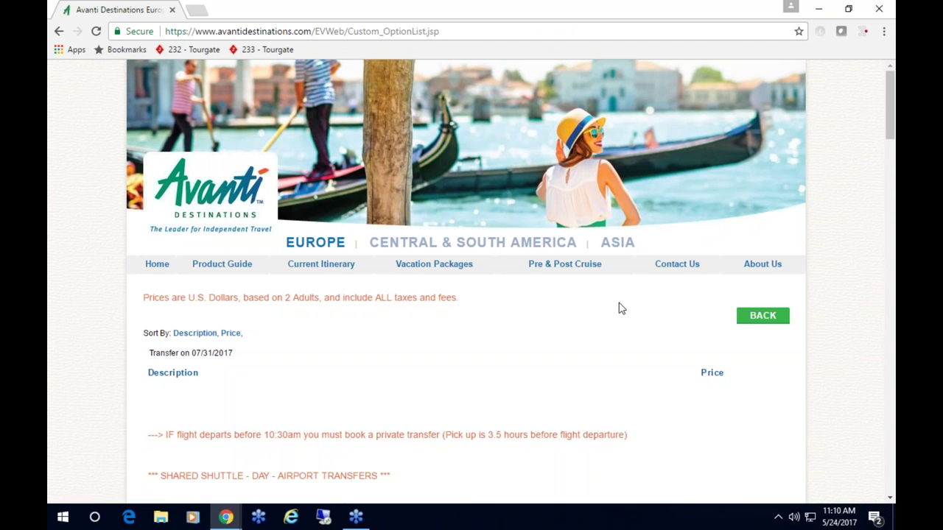
scroll(619, 308, down, 4)
scroll(618, 307, down, 5)
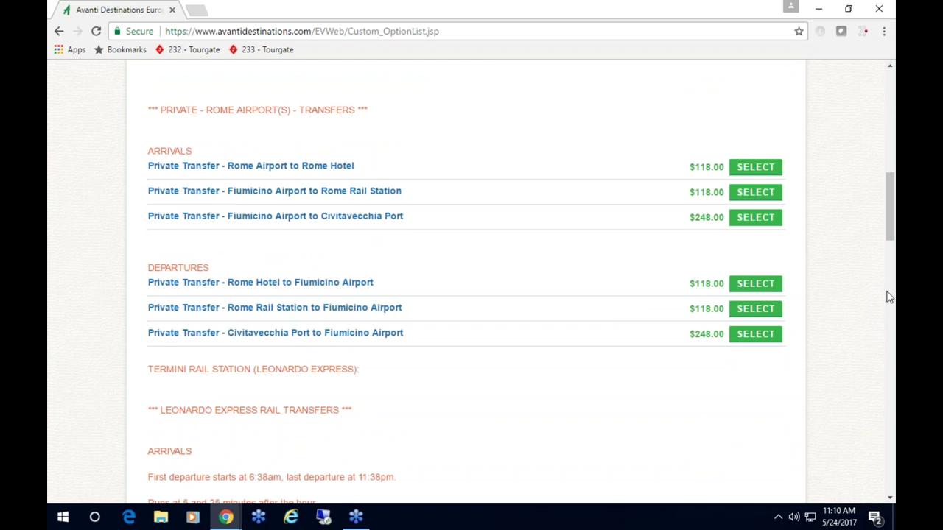
click(745, 288)
- Attempt to continue to passenger details and dismiss the insurance-required warning
scroll(833, 330, down, 8)
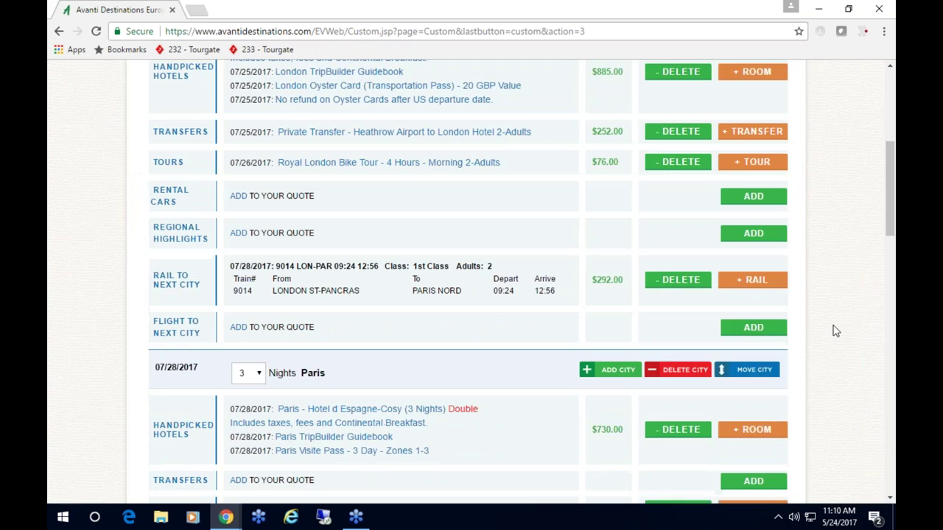
scroll(131, 318, down, 5)
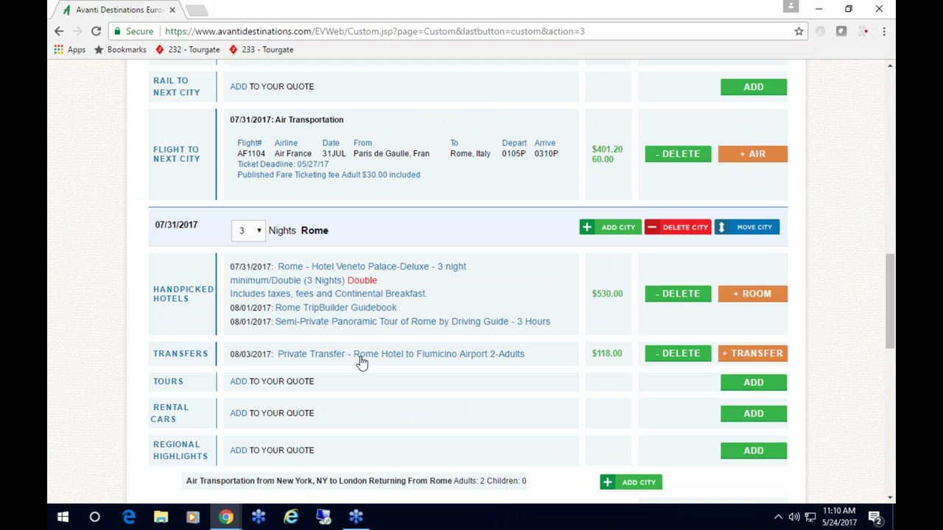
scroll(596, 397, down, 4)
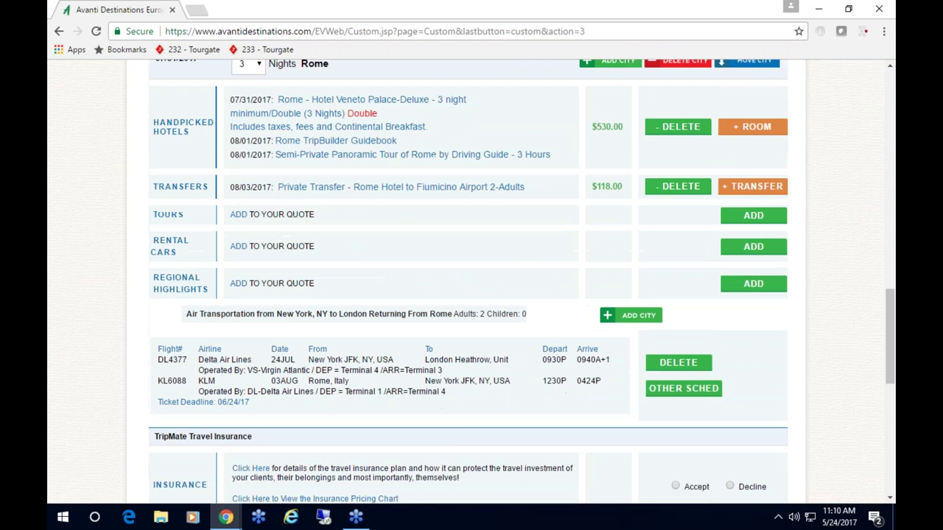
scroll(592, 395, down, 3)
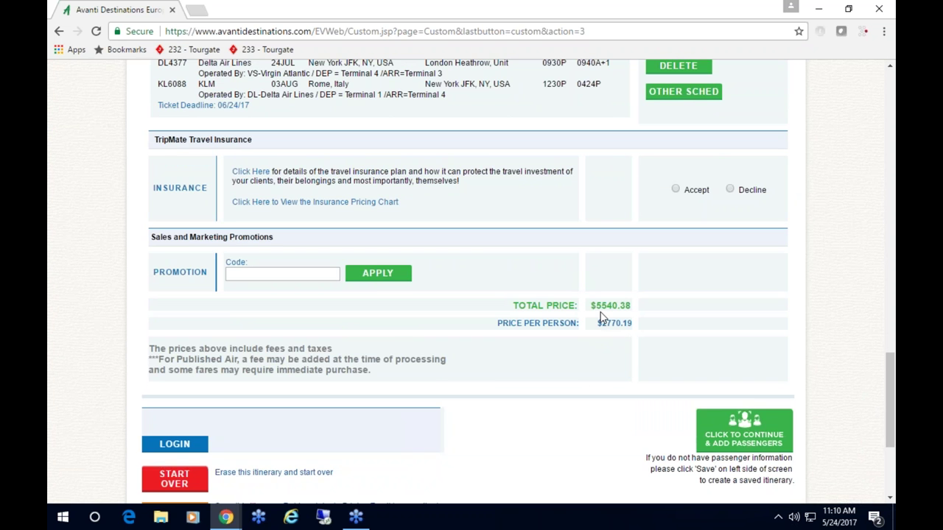
click(742, 435)
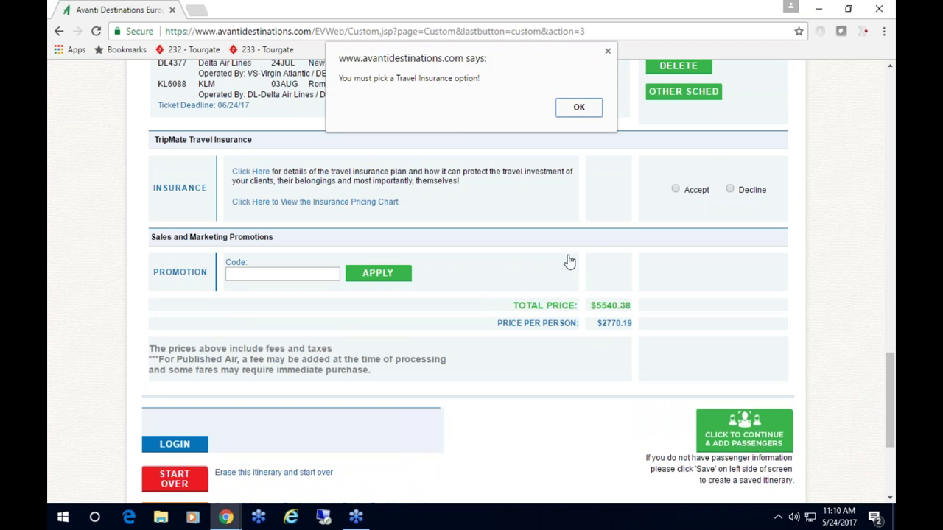
click(578, 109)
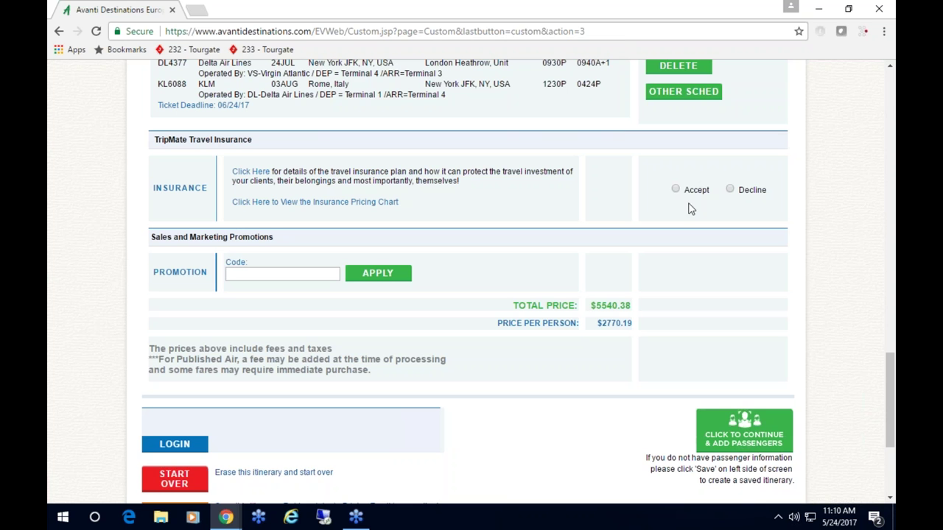
- Decline TripMate insurance, continue again, and dismiss the login-required alert
click(731, 190)
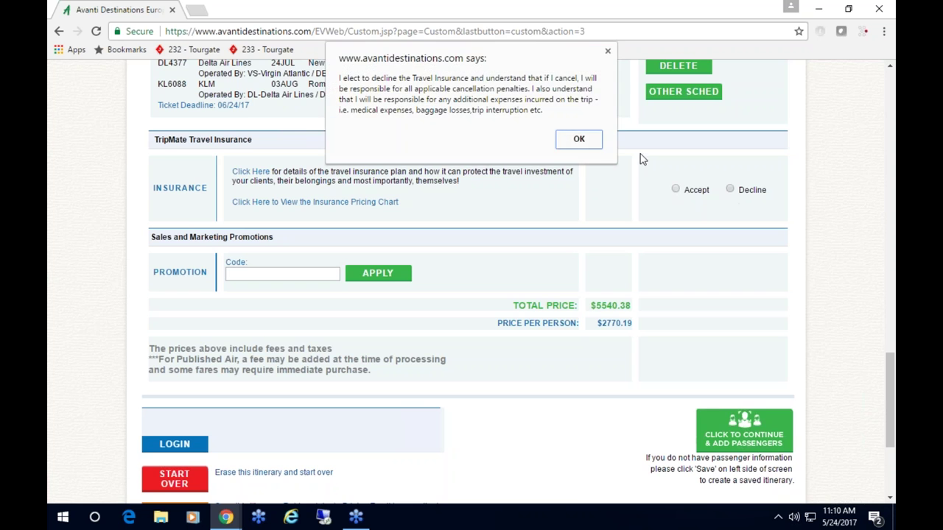
click(586, 143)
scroll(574, 310, down, 13)
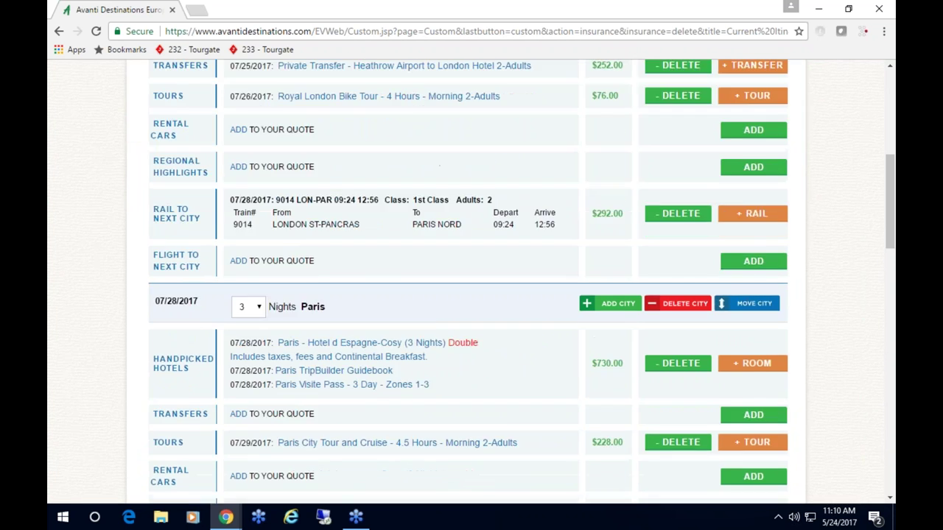
scroll(574, 310, down, 5)
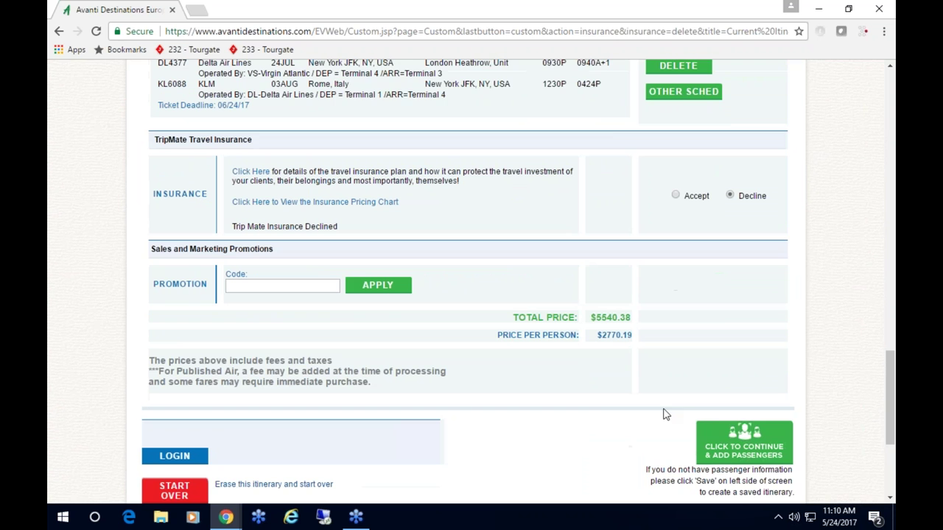
click(745, 437)
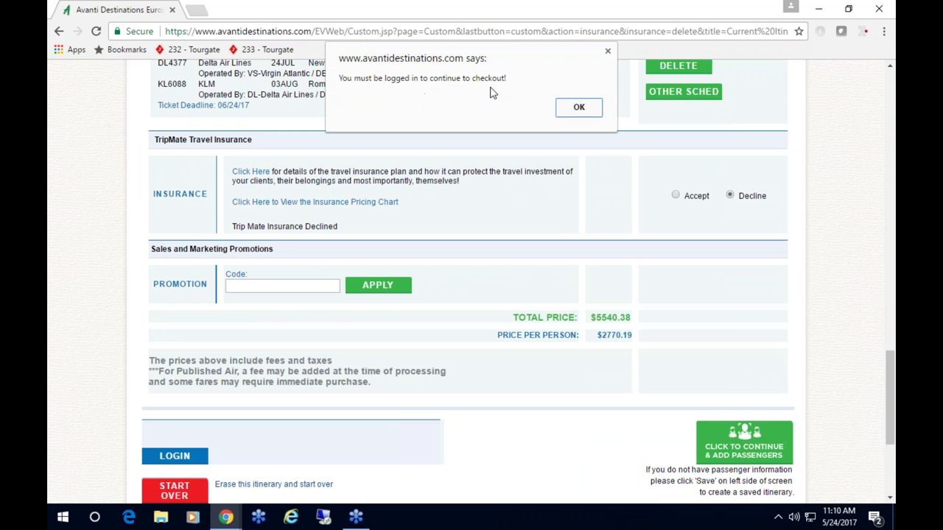
click(571, 108)
scroll(558, 158, down, 1)
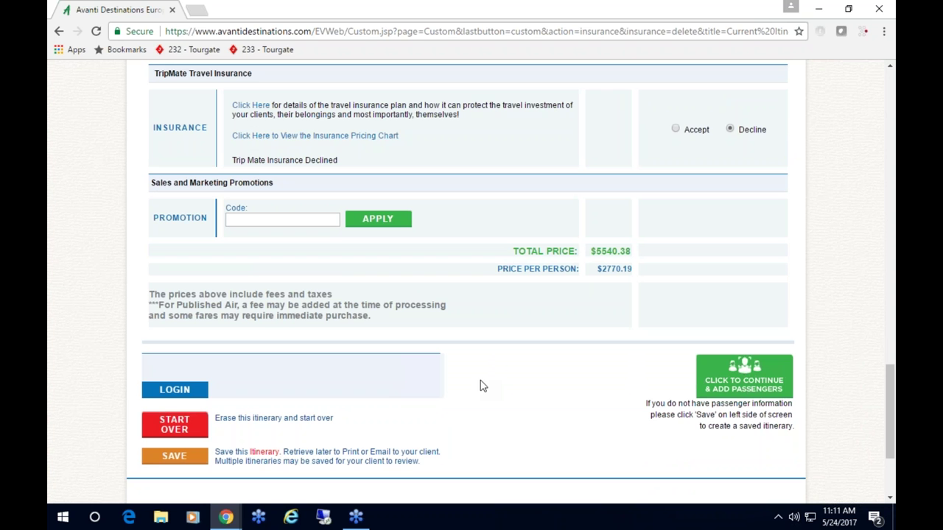
- Sign in as the travel agent with the prefilled credentials to reveal the $406.70 commission
click(174, 393)
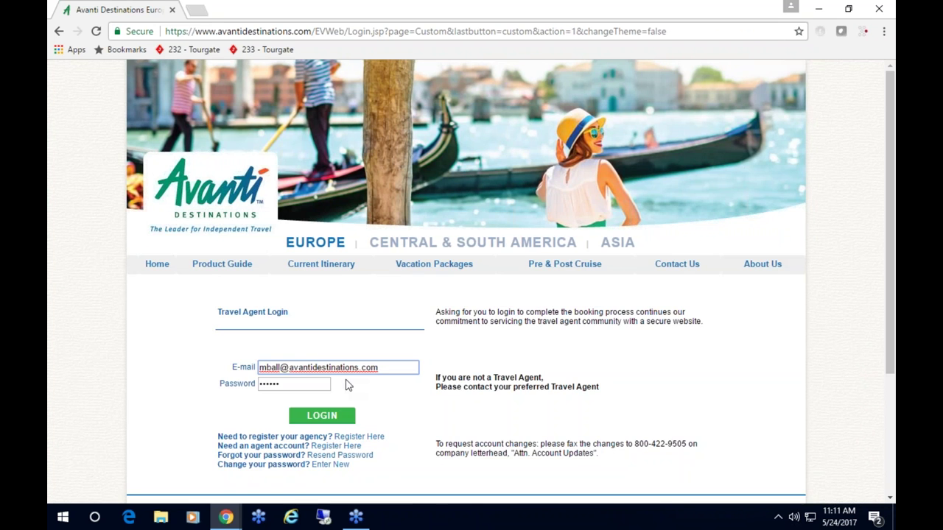
click(327, 417)
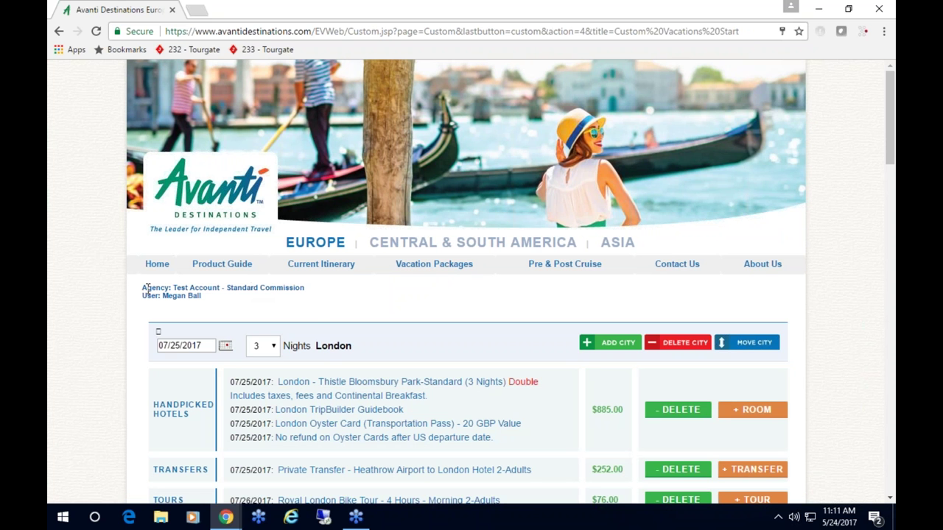
drag(172, 287, 270, 288)
click(392, 337)
scroll(487, 396, down, 3)
scroll(480, 383, down, 10)
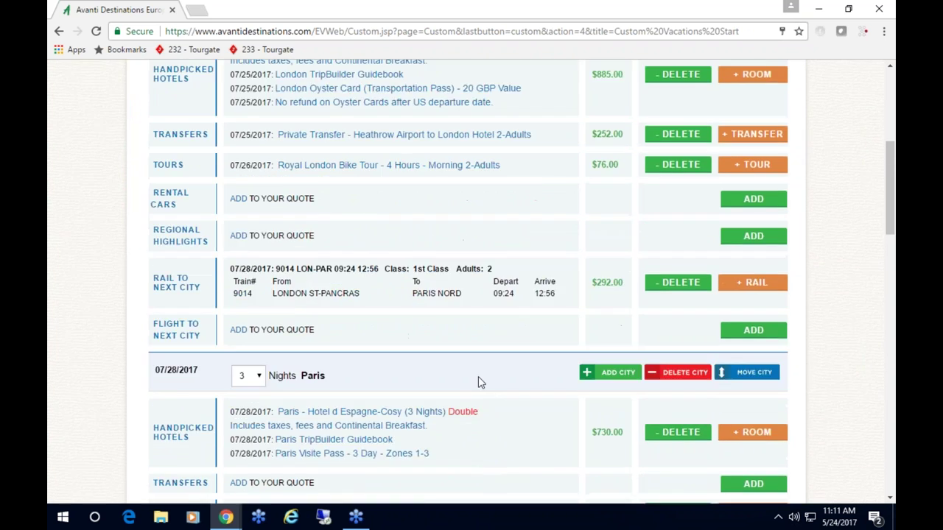
scroll(471, 361, down, 10)
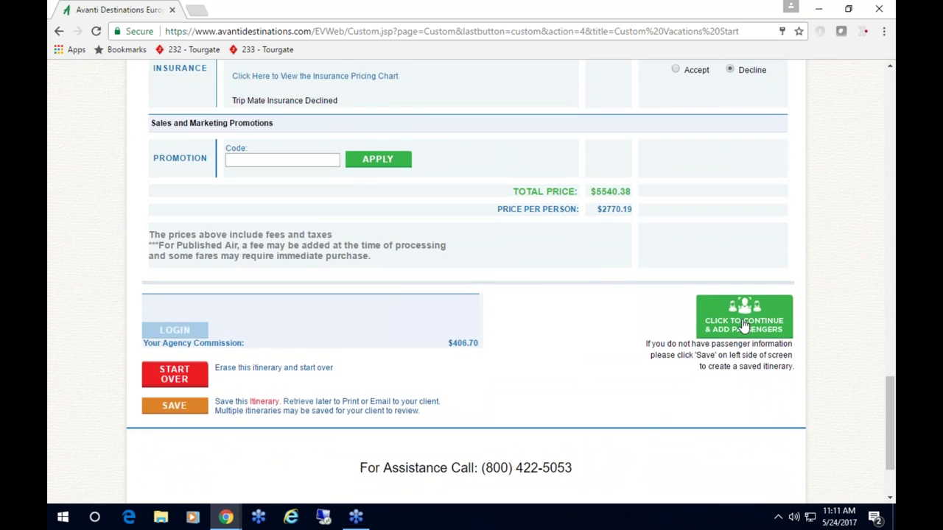
- Continue to checkout and enter 'Honeymoon!' as the special request
click(744, 324)
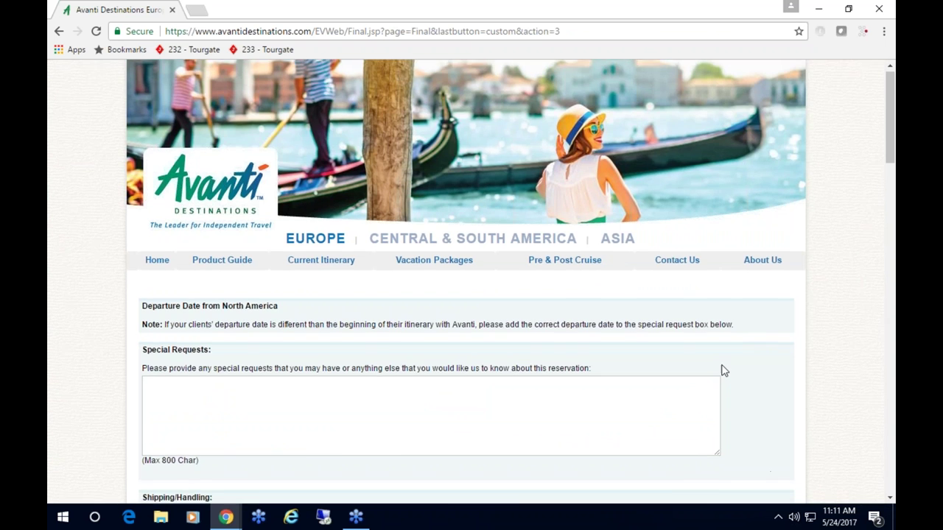
scroll(722, 371, down, 2)
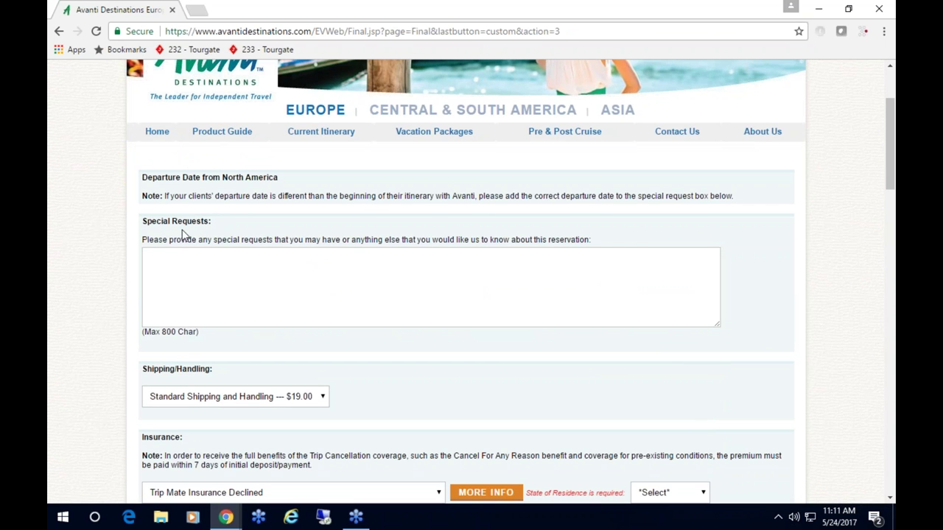
click(194, 274)
text(Honeymoon!)
- Choose the $164.00 per-person tour insurance option
scroll(277, 302, down, 2)
scroll(547, 308, down, 1)
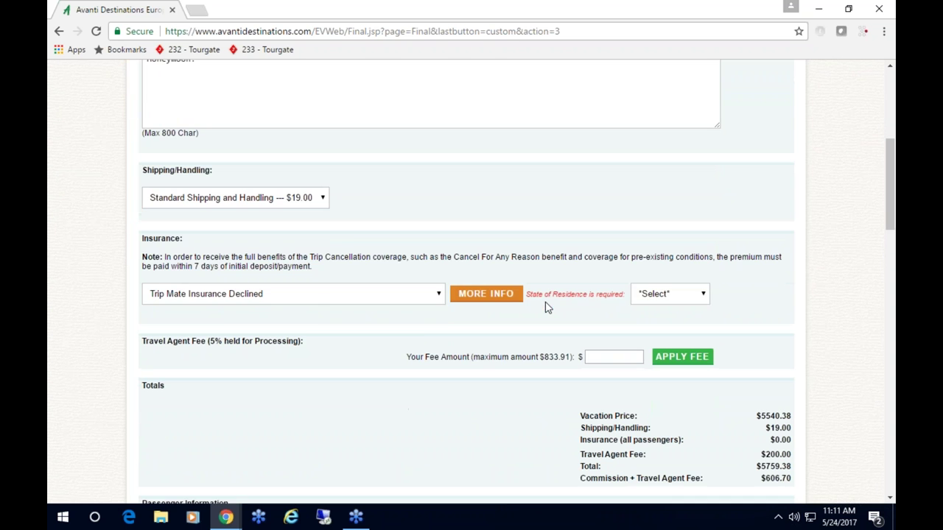
click(295, 299)
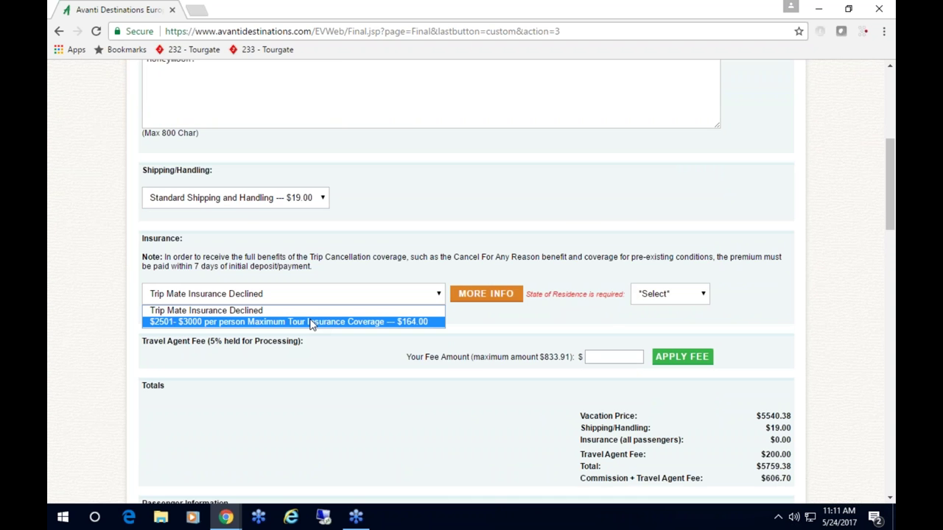
click(311, 322)
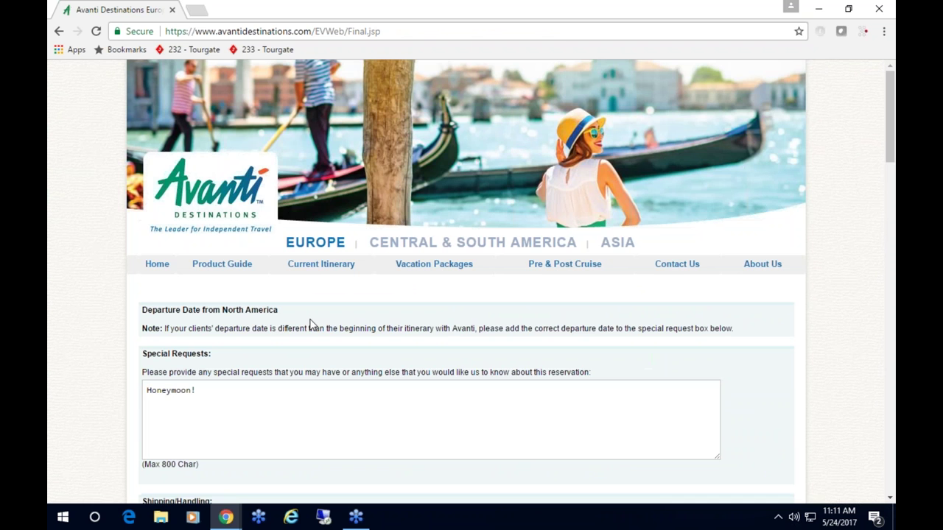
- Set the State of Residence to WA-Washington
scroll(593, 313, down, 3)
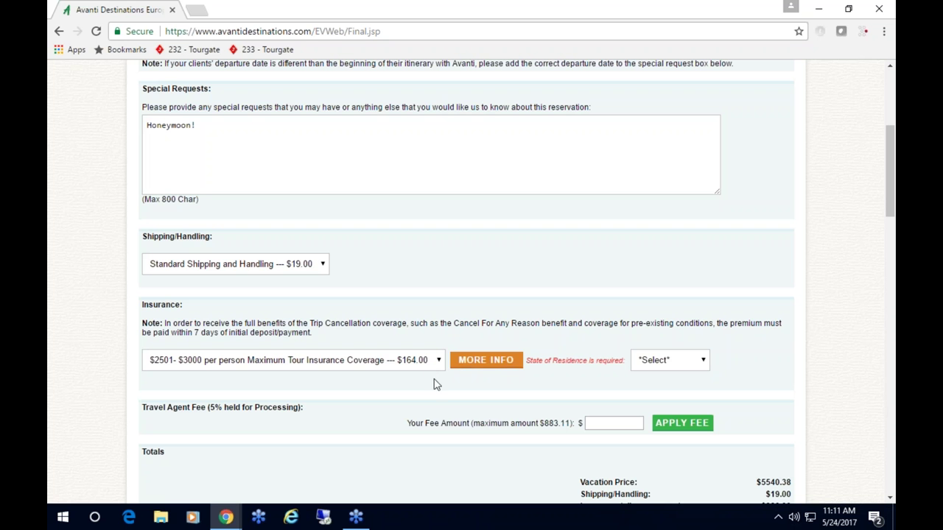
click(677, 371)
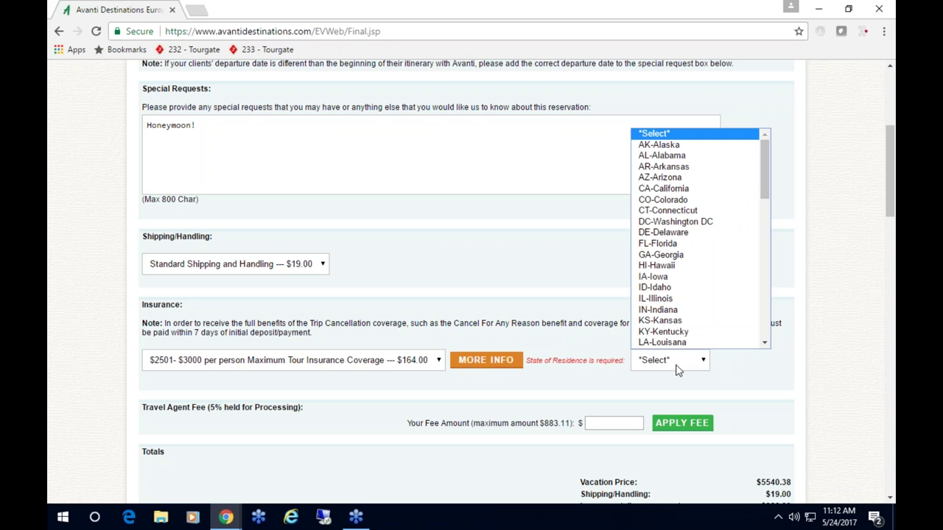
click(677, 370)
text(w)
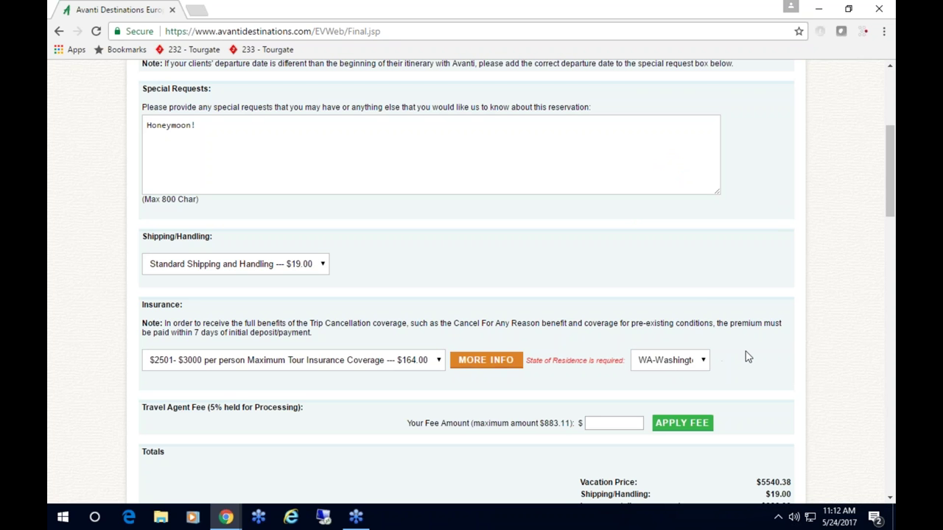
scroll(747, 357, down, 2)
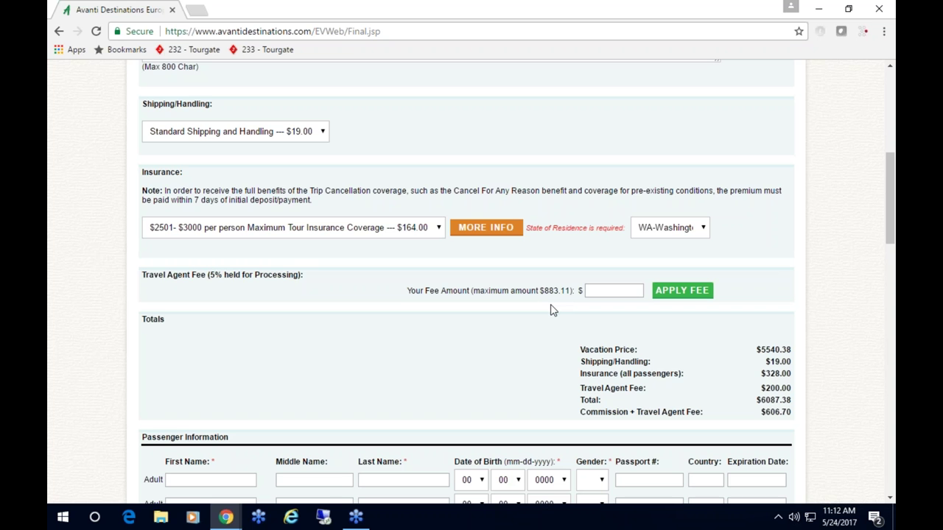
- Apply a 150.00 travel agent fee, bringing the total to $6037.38
click(587, 291)
text(150.00)
click(681, 290)
scroll(762, 374, down, 8)
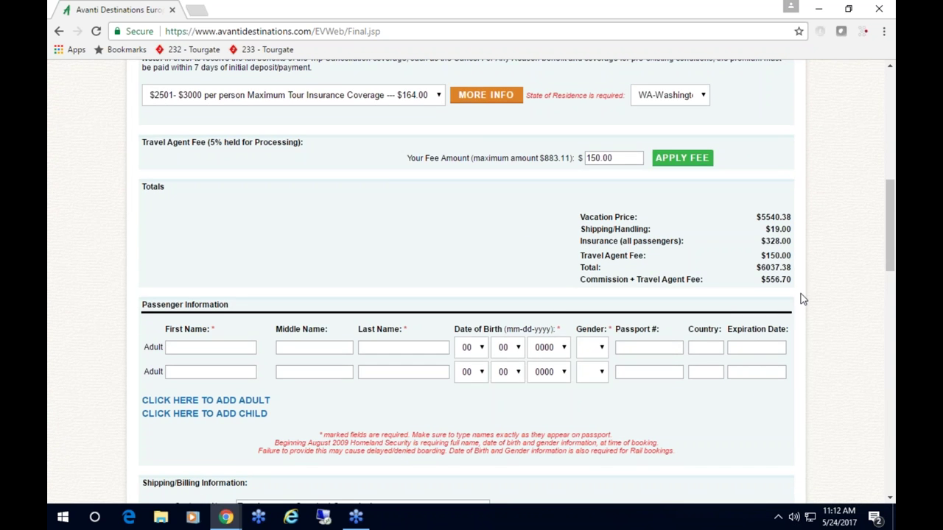
scroll(803, 299, down, 1)
click(233, 348)
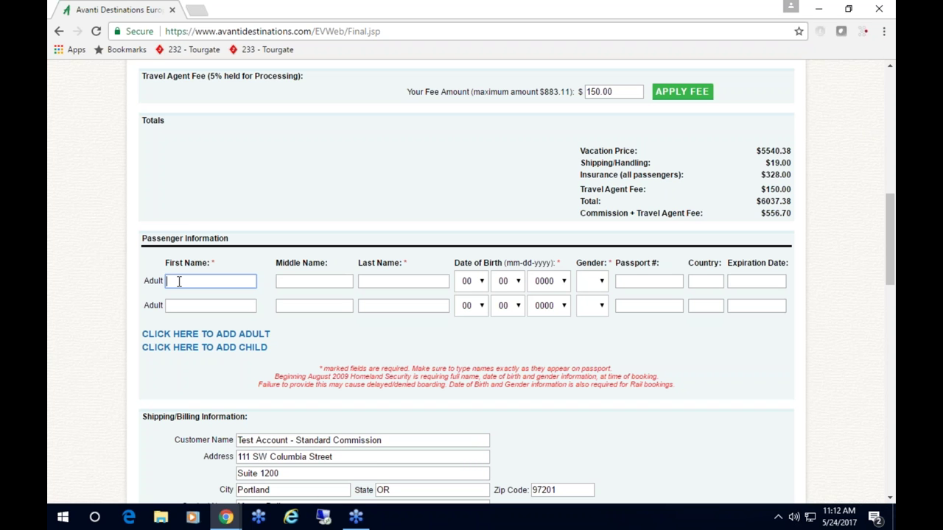
text(Adam)
key(Tab)
key(Tab)
text(Smith)
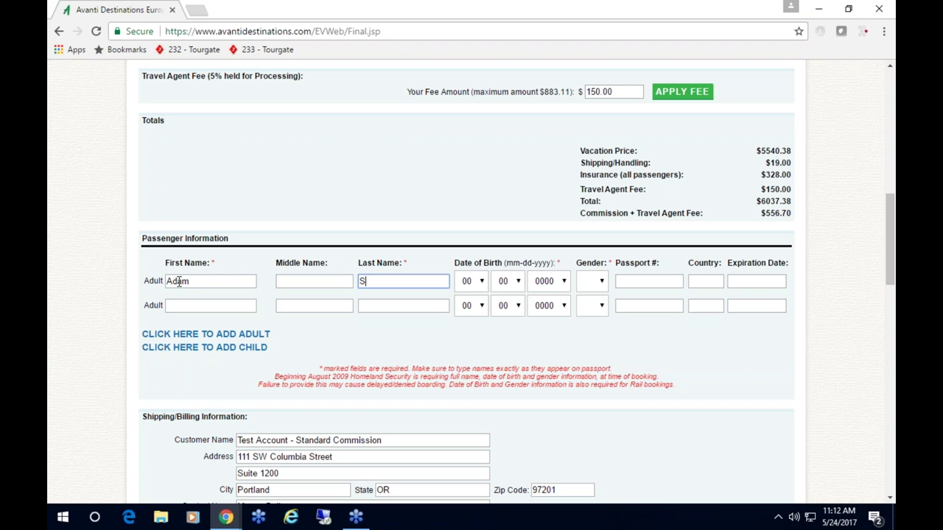
click(472, 281)
click(474, 335)
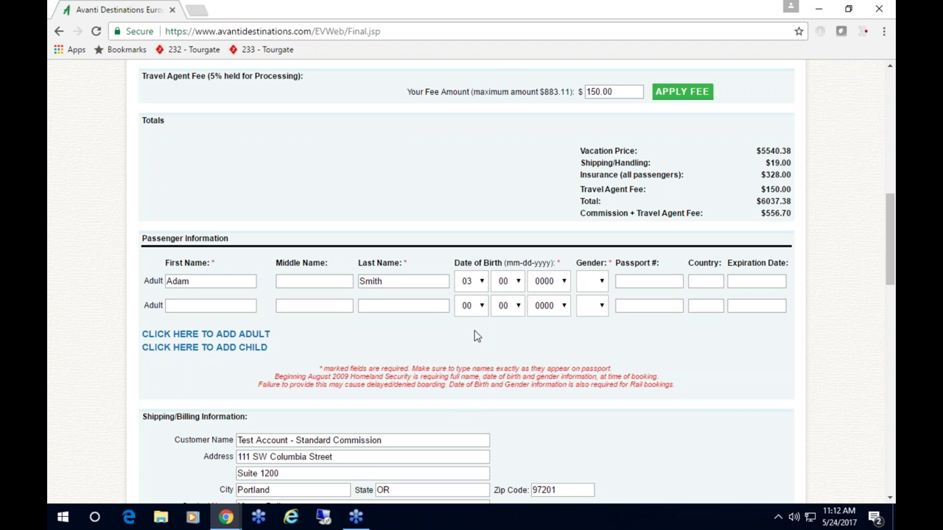
click(508, 283)
click(504, 243)
click(531, 283)
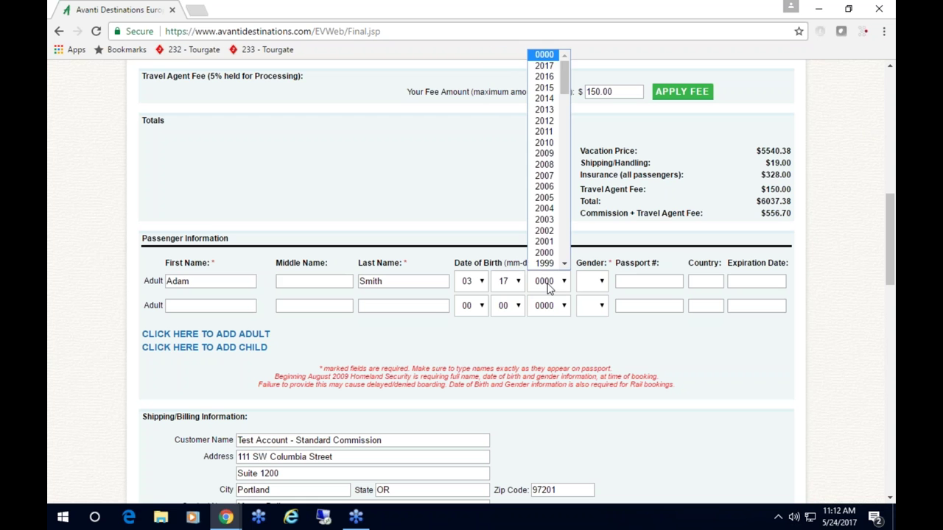
scroll(549, 258, down, 4)
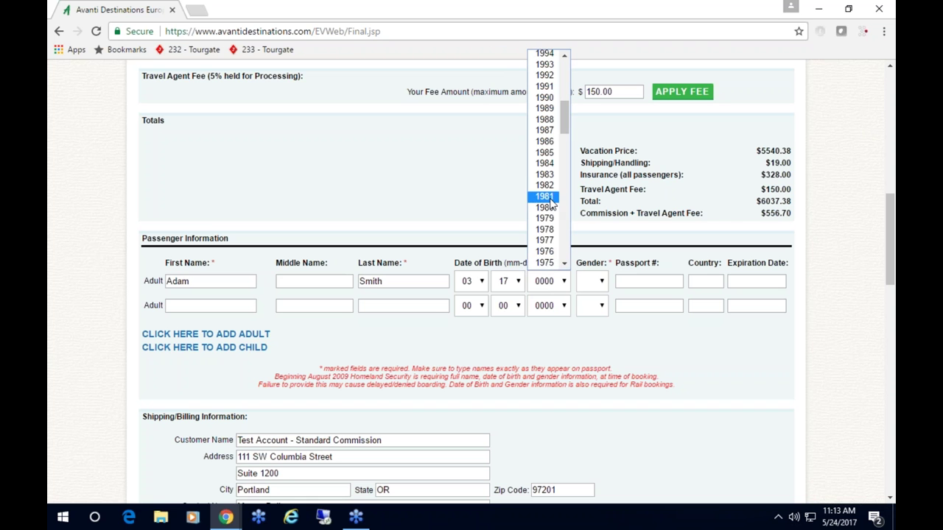
click(549, 196)
click(602, 289)
click(598, 309)
- Fill in the second adult's first and last name, birth date 06/13/1982 and gender female
click(195, 306)
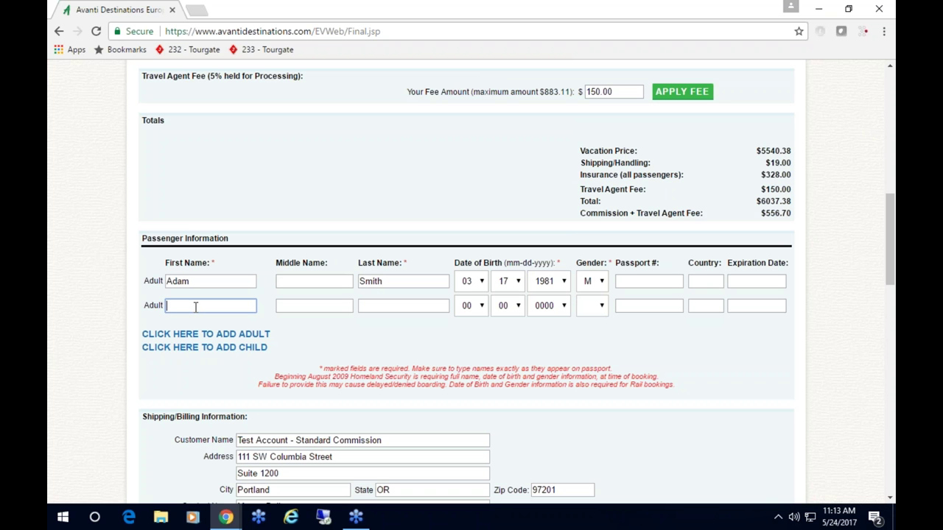
key(Tab)
key(Tab)
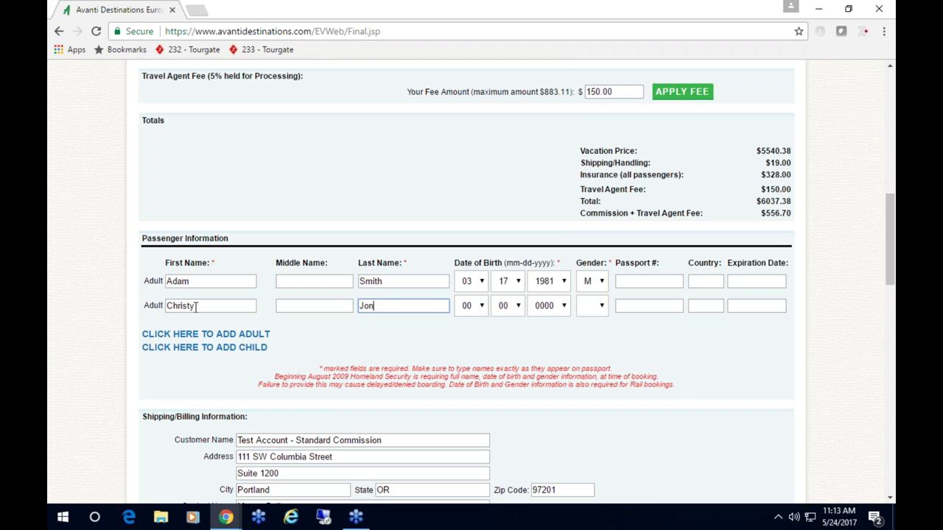
click(477, 306)
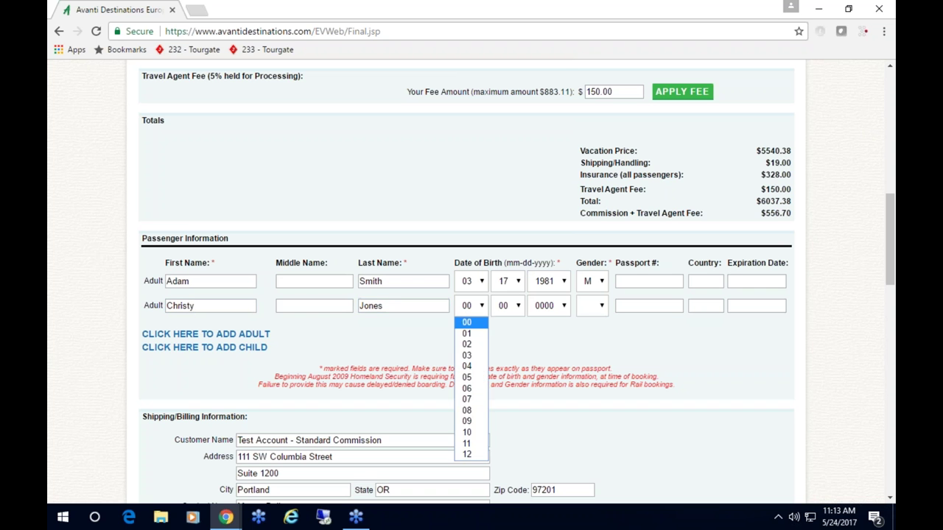
click(467, 388)
click(506, 305)
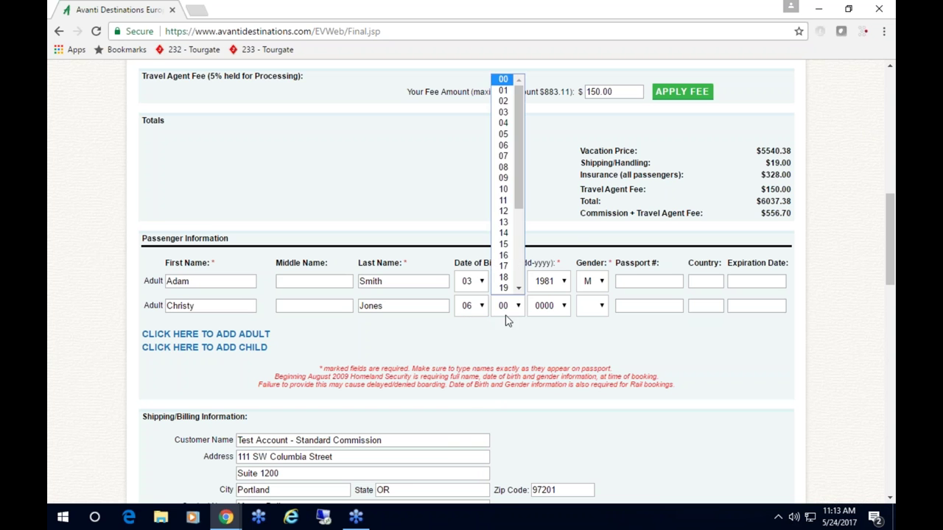
click(502, 223)
click(560, 306)
scroll(553, 267, down, 10)
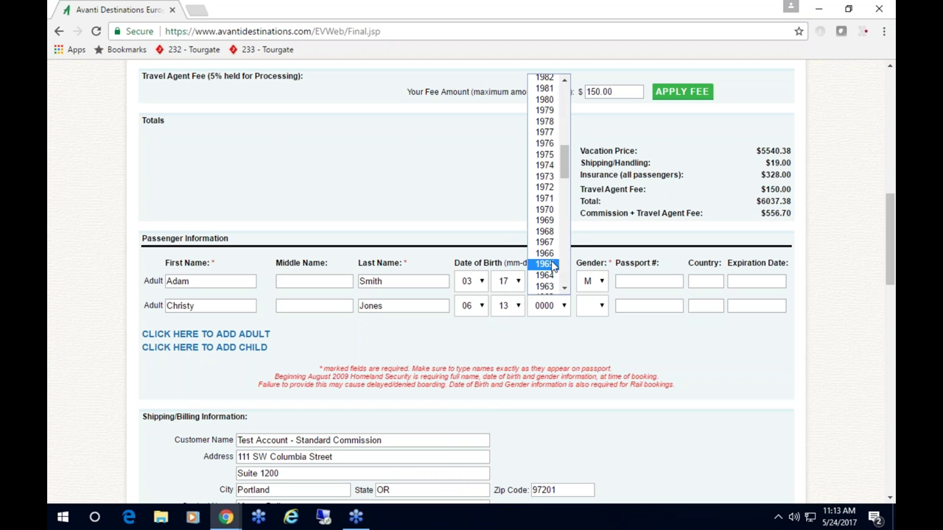
click(549, 78)
click(602, 306)
click(592, 349)
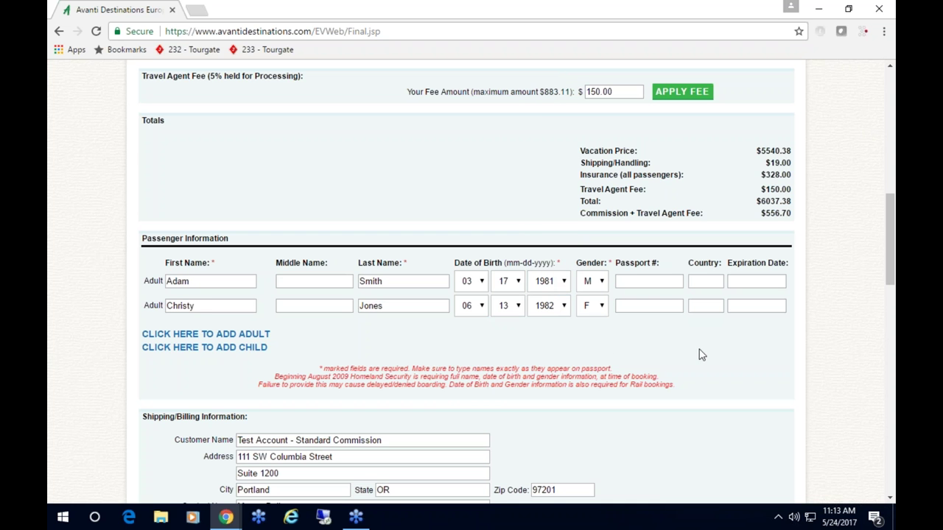
scroll(813, 364, down, 2)
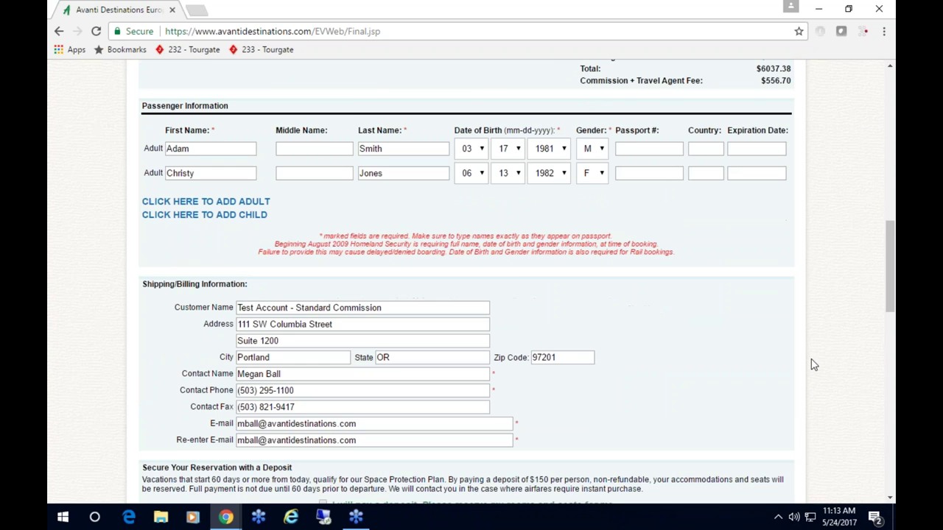
scroll(813, 365, down, 1)
scroll(701, 363, down, 1)
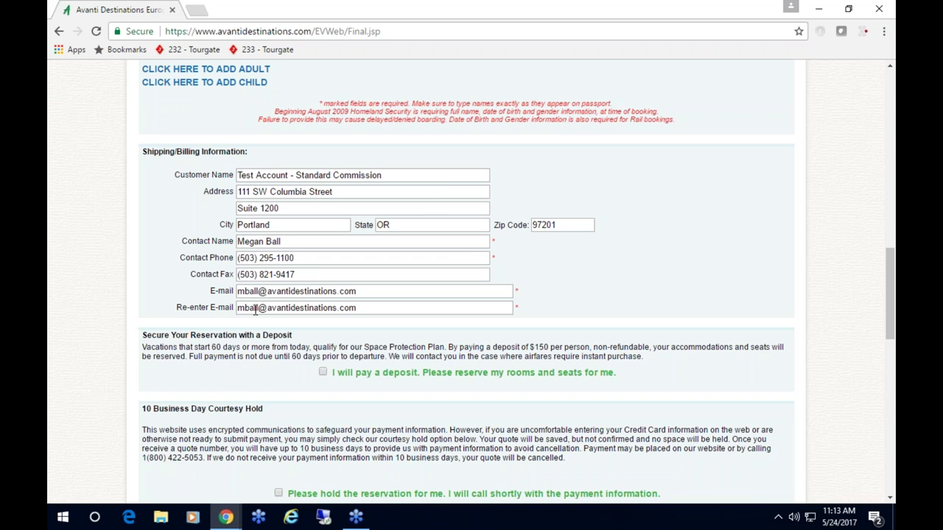
- Choose to hold the reservation, accept the DOT rule terms, and finalize the booking
scroll(255, 310, down, 2)
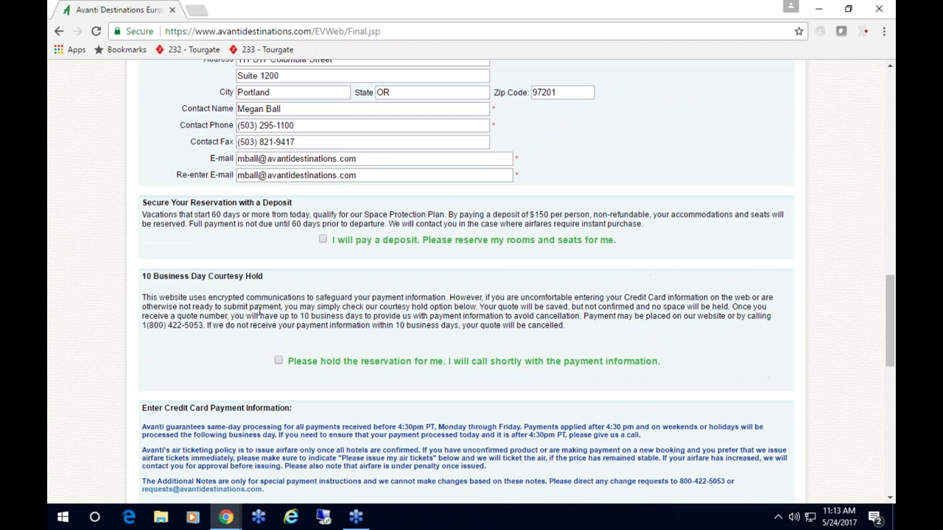
scroll(329, 261, down, 1)
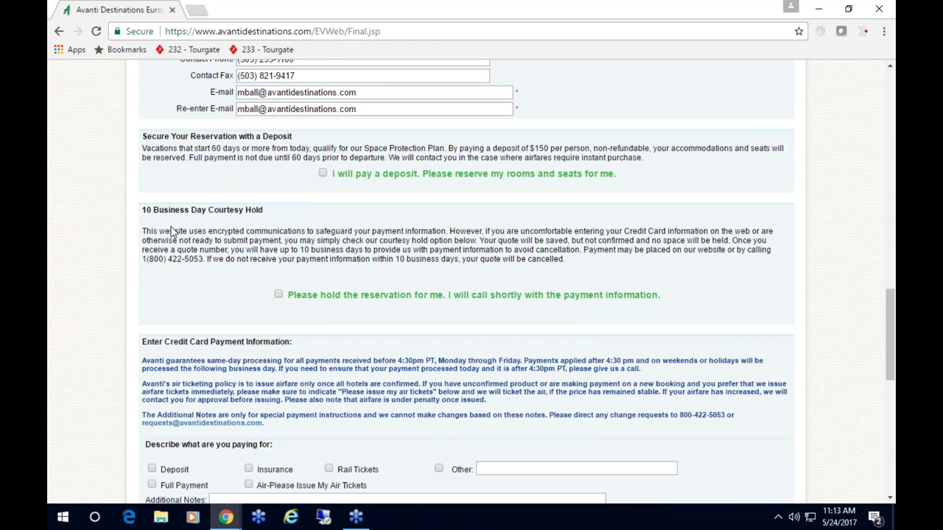
click(282, 302)
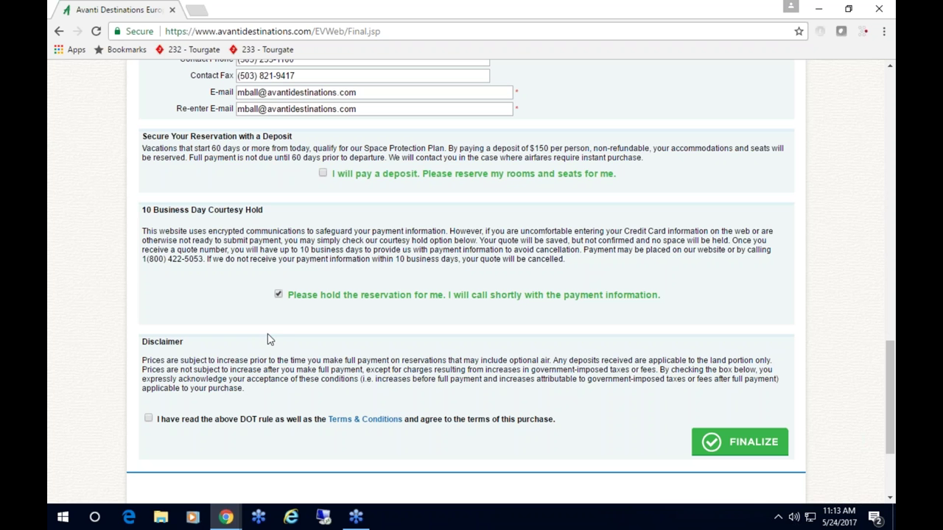
scroll(279, 338, down, 1)
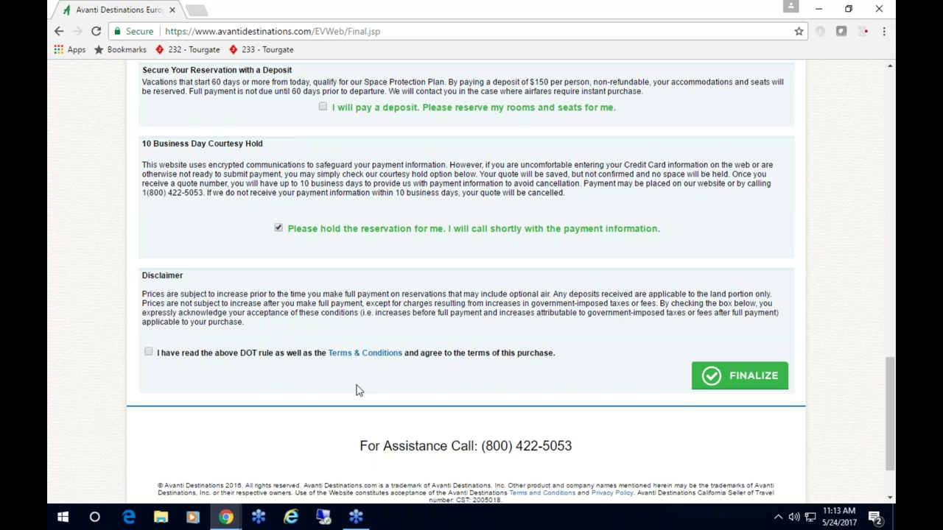
click(149, 355)
click(740, 381)
- Confirm finalizing and review the active quote, on hold until Jun 7th 2017
click(525, 213)
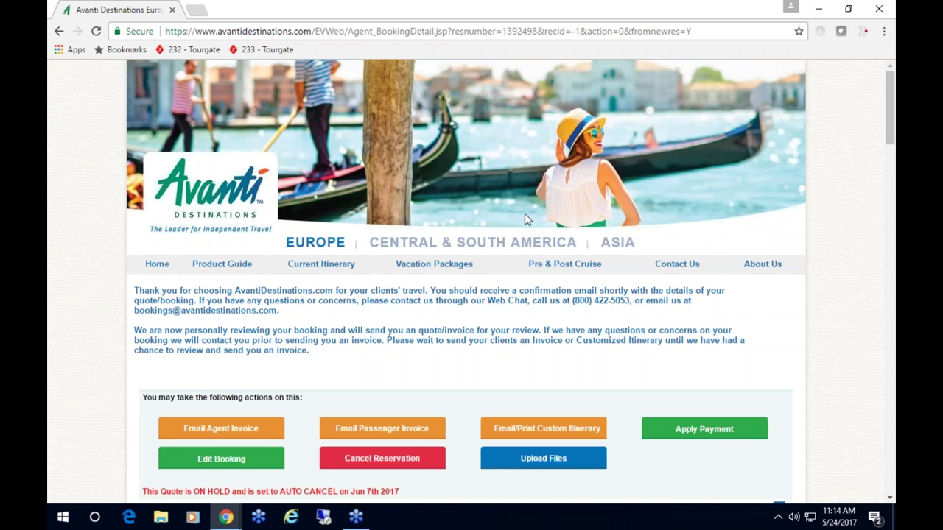
scroll(560, 235, down, 3)
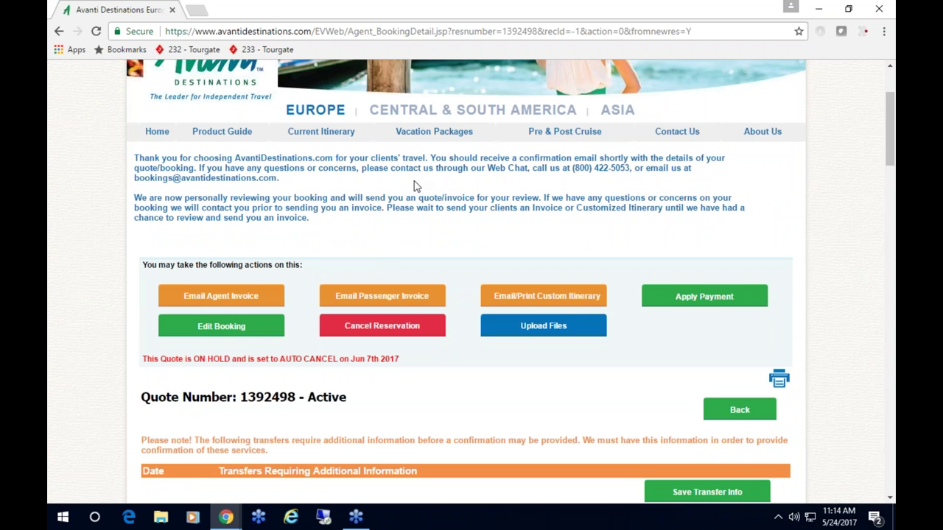
scroll(321, 276, down, 3)
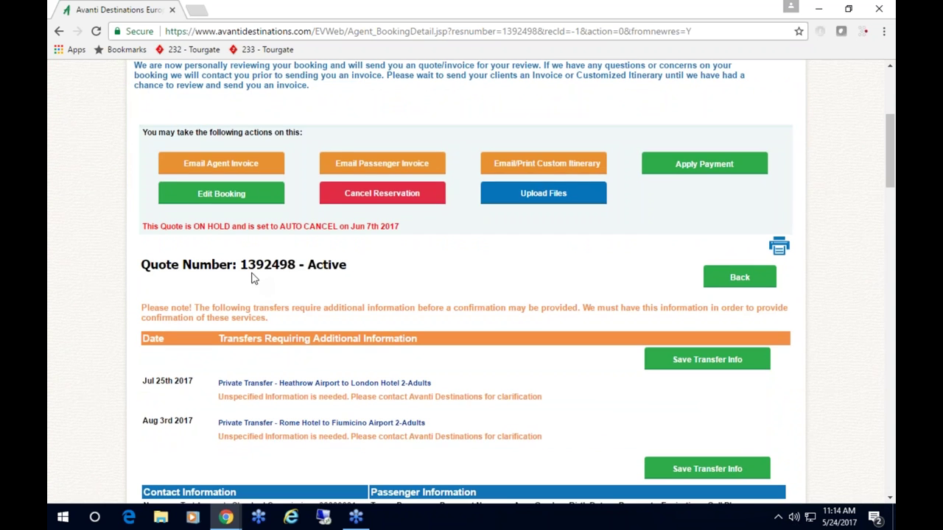
scroll(557, 284, down, 4)
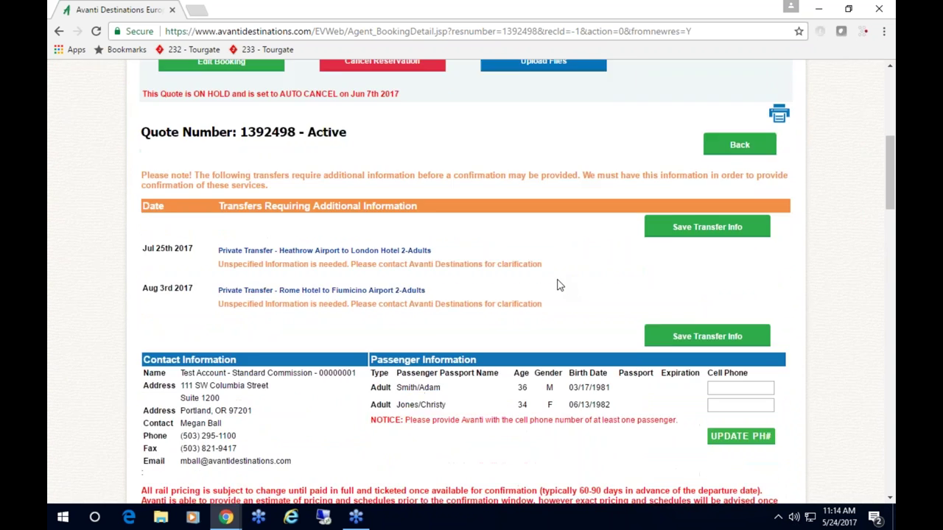
scroll(558, 284, down, 10)
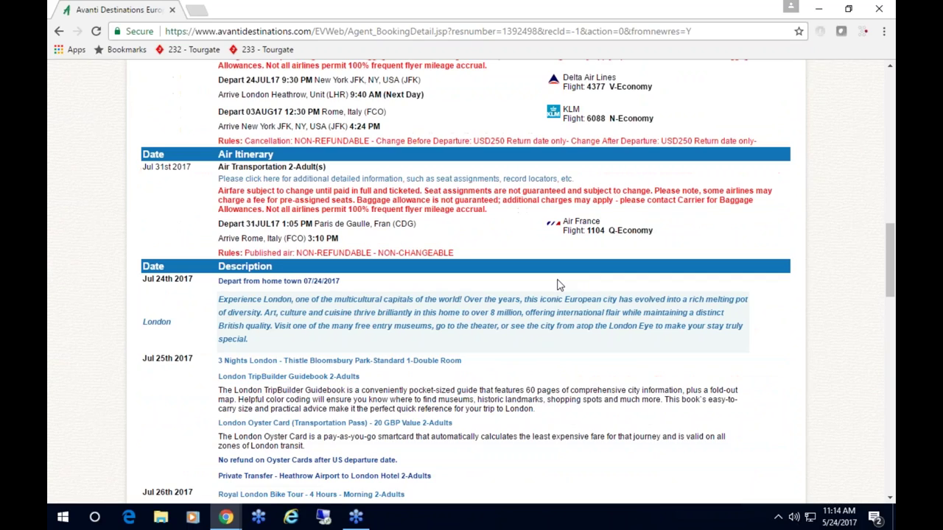
scroll(557, 284, up, 18)
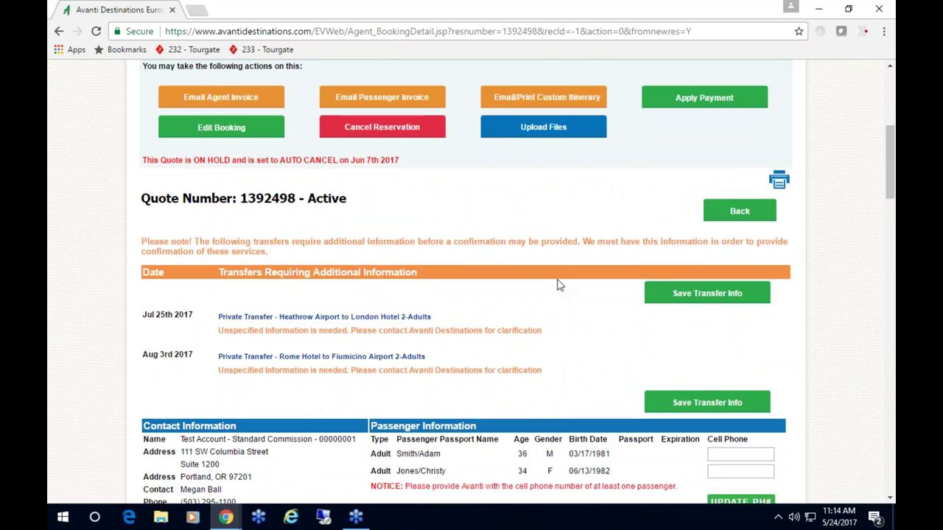
scroll(442, 288, up, 1)
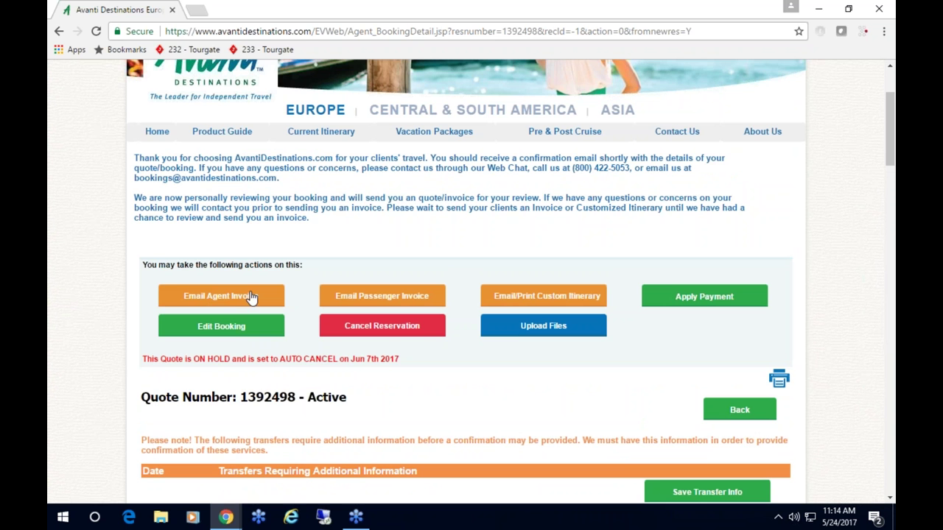
scroll(806, 310, down, 1)
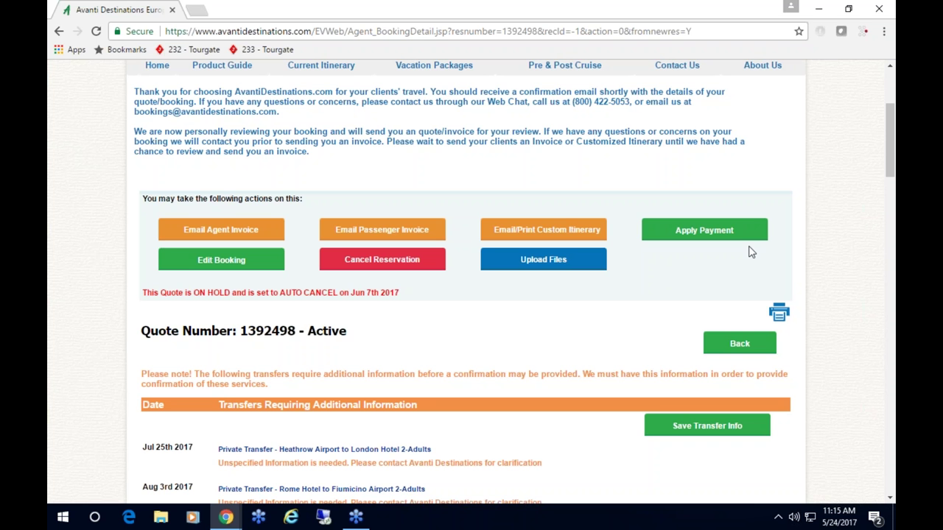
- Upload 'This is a test file upload.docx' through Upload Files, then close the popup
click(552, 266)
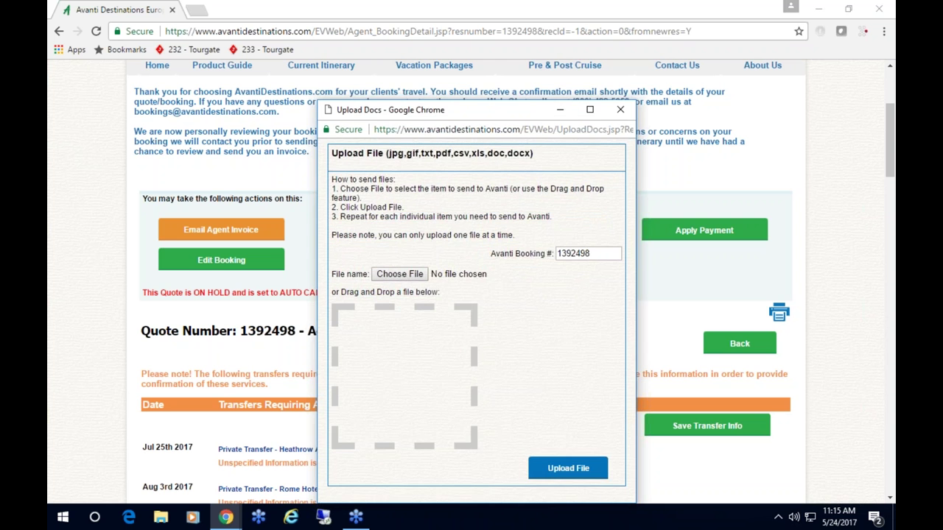
drag(478, 116, 476, 70)
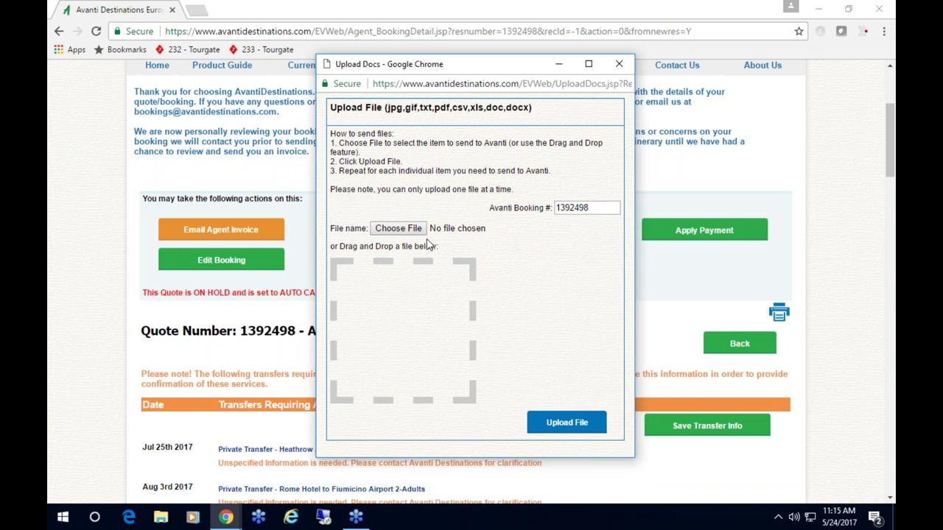
click(399, 229)
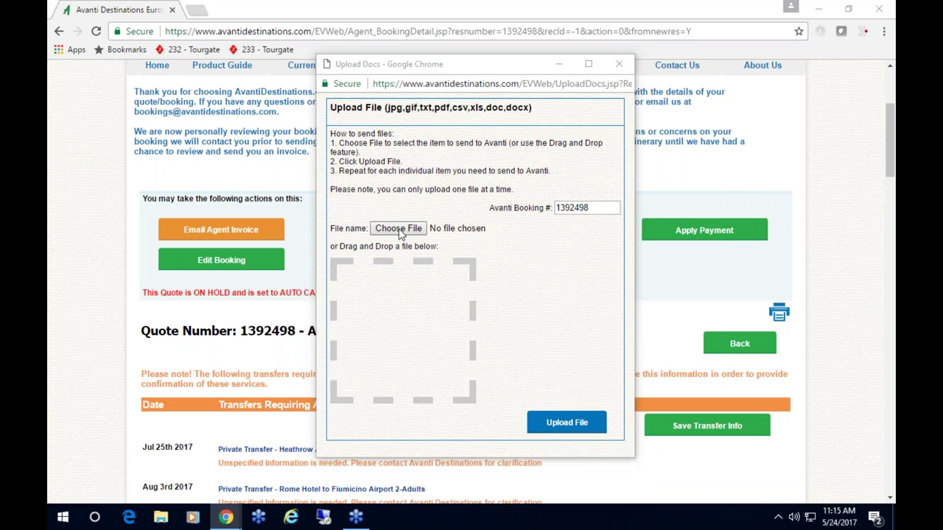
double_click(500, 254)
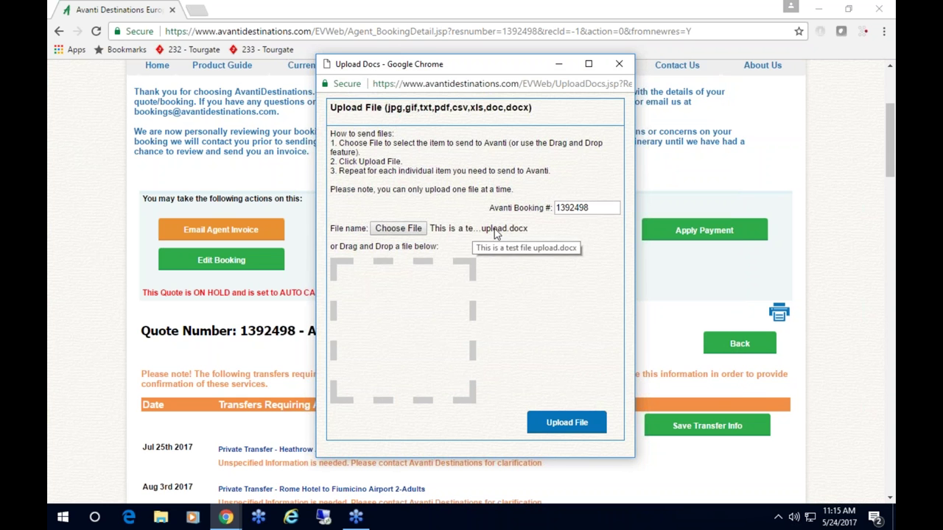
click(566, 427)
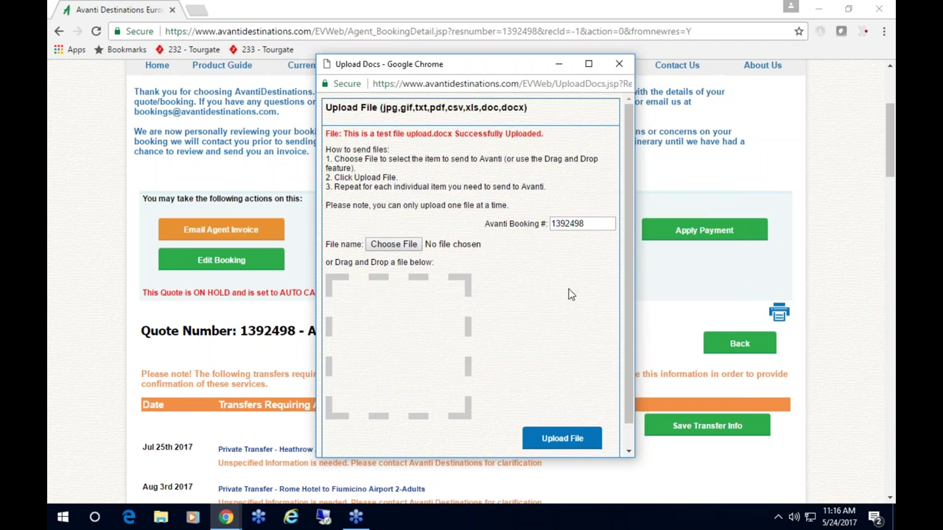
scroll(557, 333, down, 1)
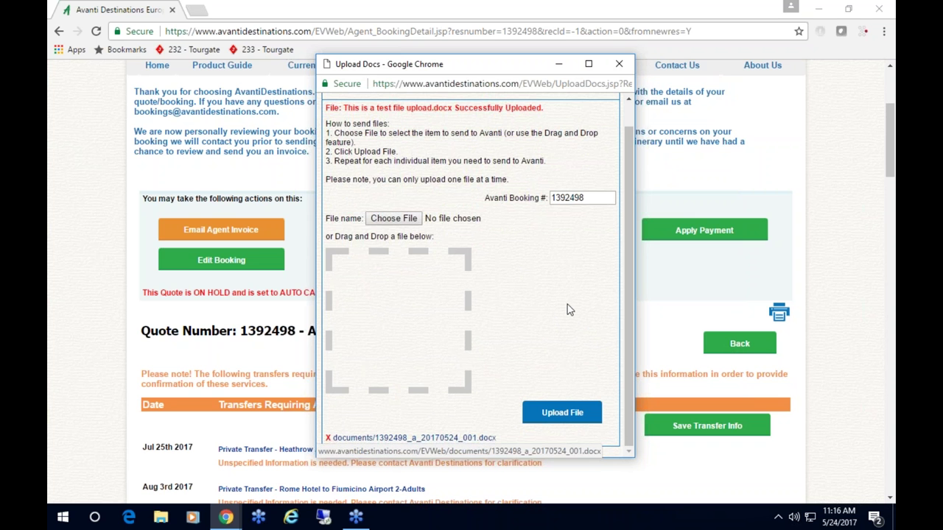
scroll(567, 310, up, 1)
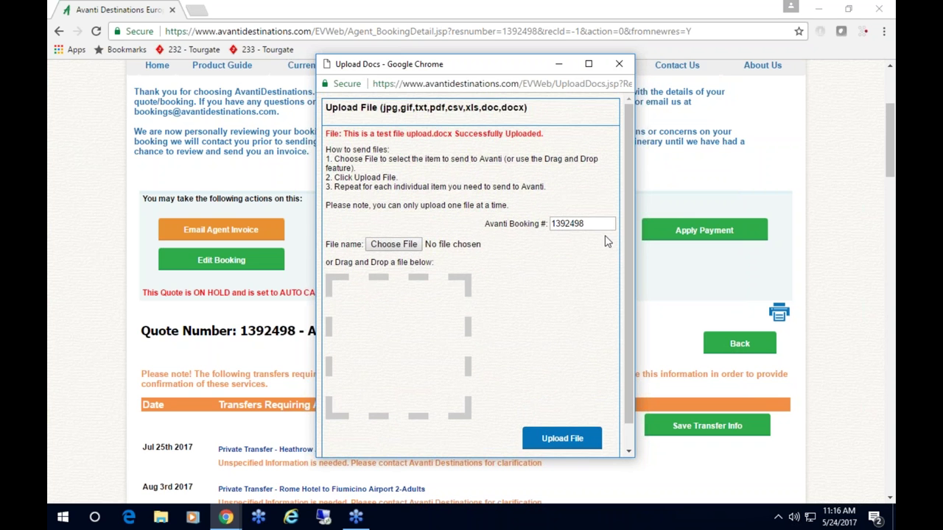
click(617, 66)
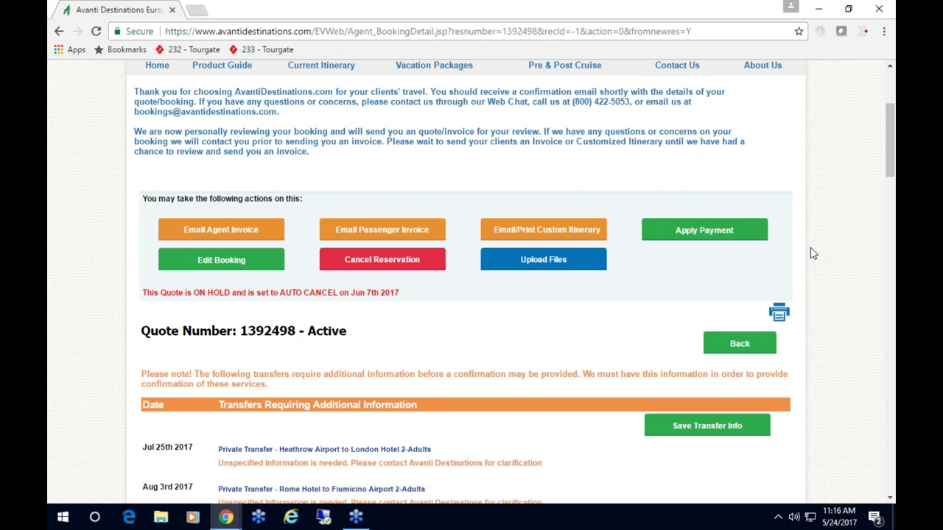
- Enter the first passenger's cell phone number and save it with UPDATE PH#
scroll(812, 252, down, 4)
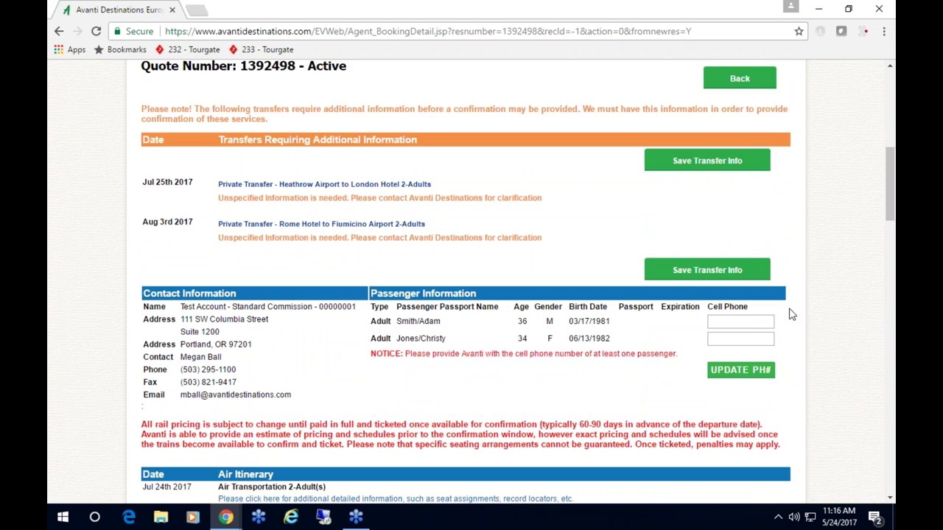
click(735, 323)
text(503)
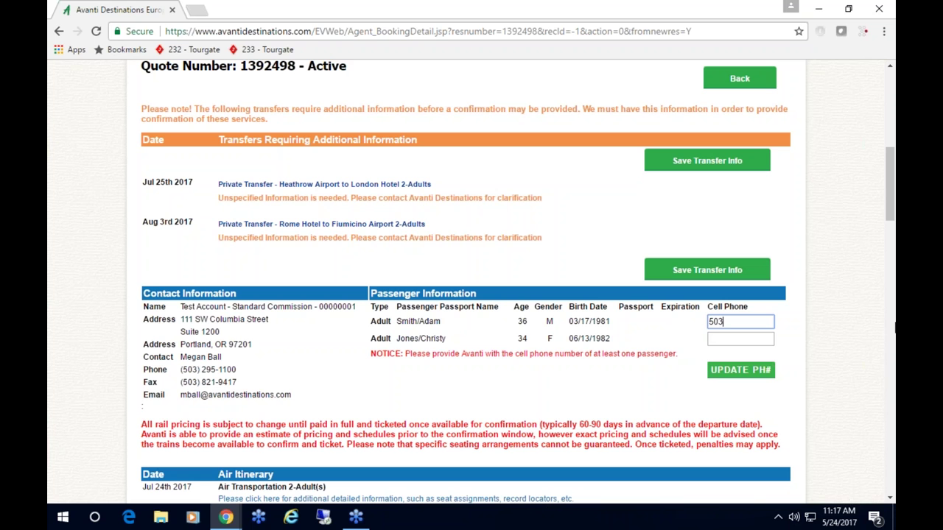
text(-555-1234)
click(744, 375)
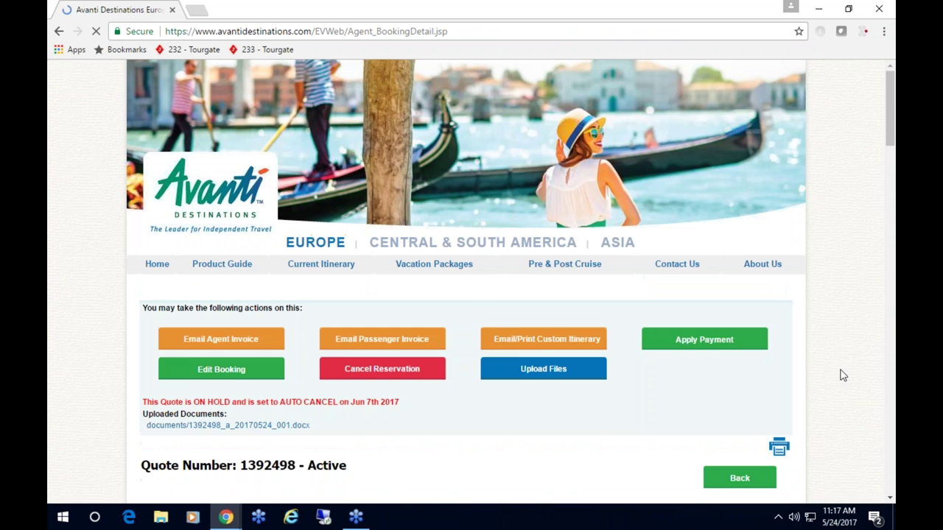
scroll(842, 375, down, 5)
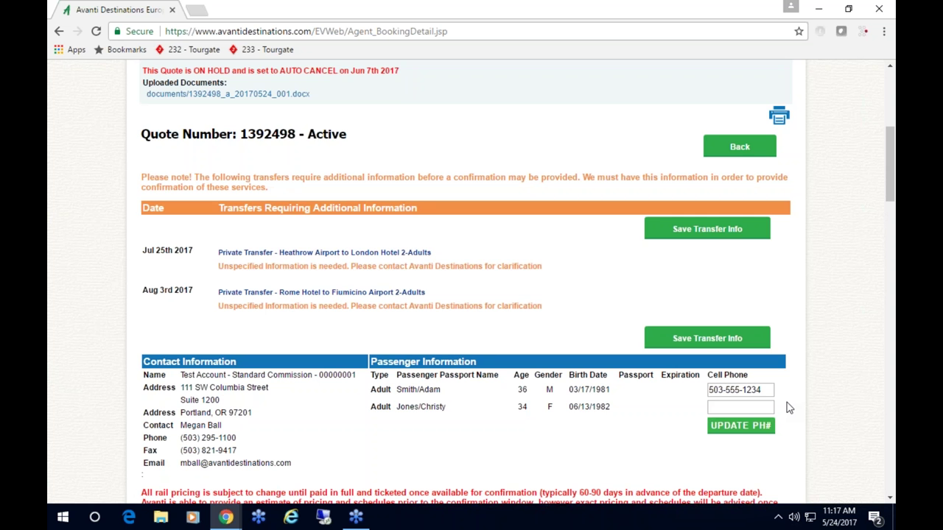
scroll(791, 377, up, 5)
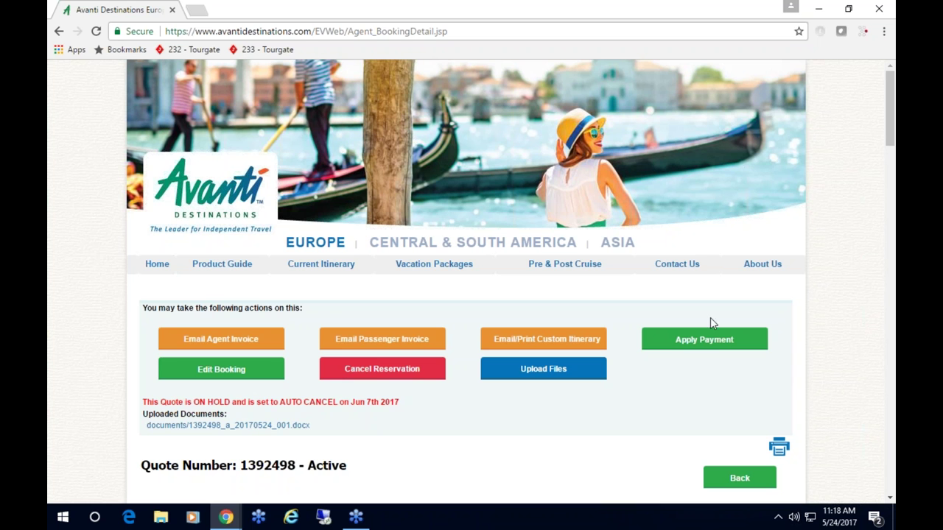
- Return to the site's home page, confirming you want to leave the booking
right_click(171, 277)
click(154, 270)
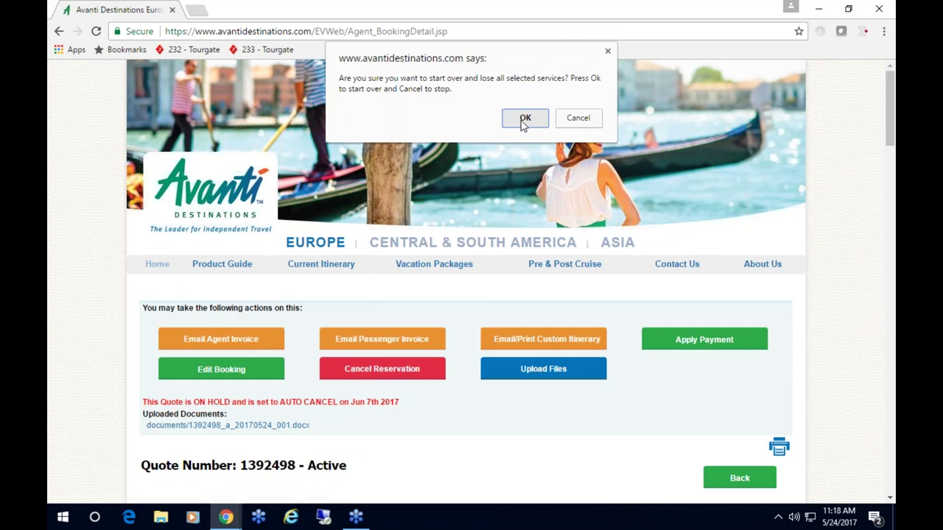
click(523, 121)
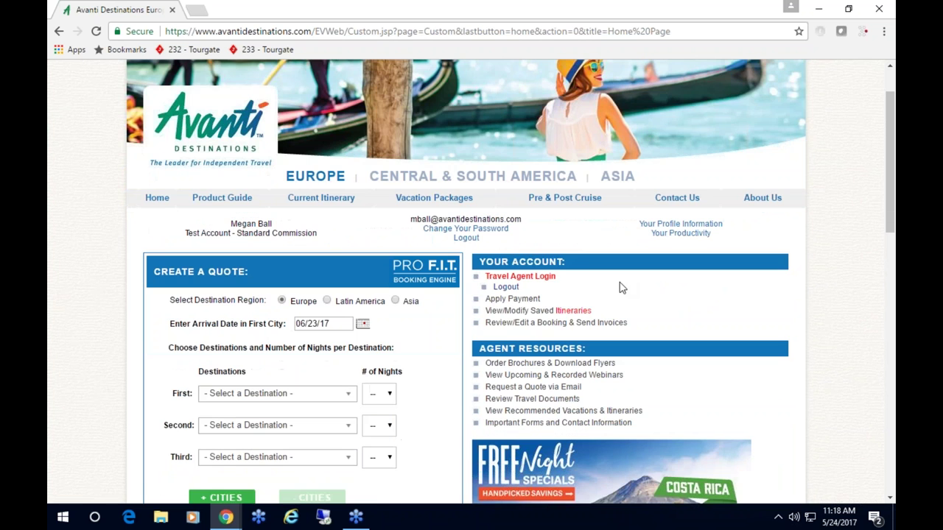
- Show England's recommended vacations in the Day-by-Day Itineraries listing
click(452, 202)
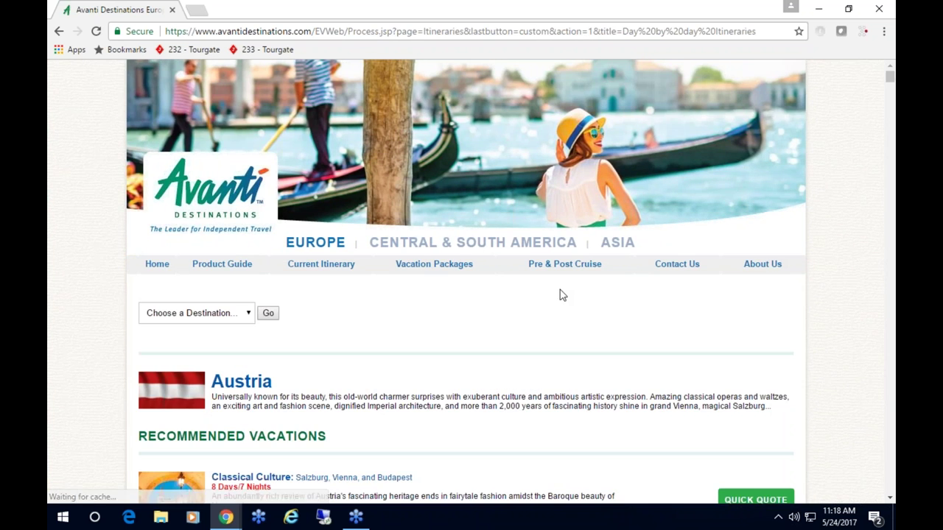
click(229, 315)
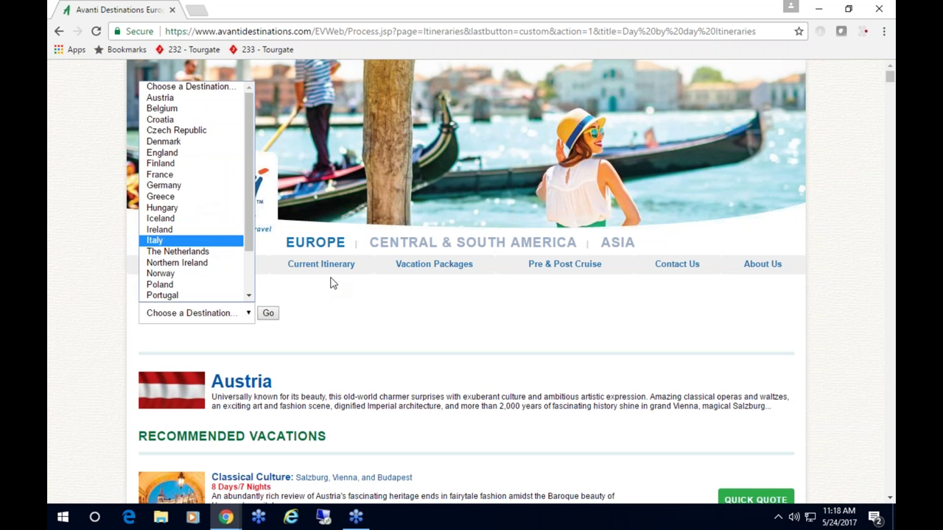
click(352, 290)
click(226, 315)
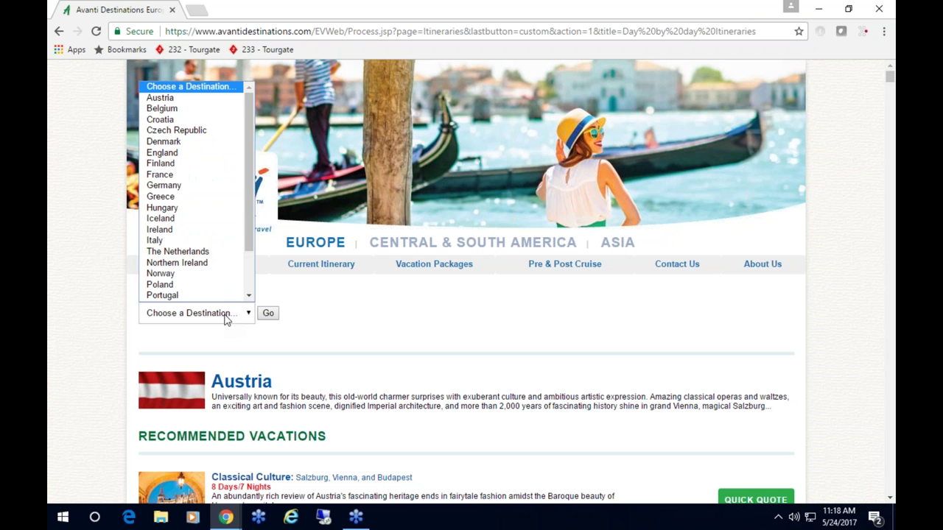
click(169, 156)
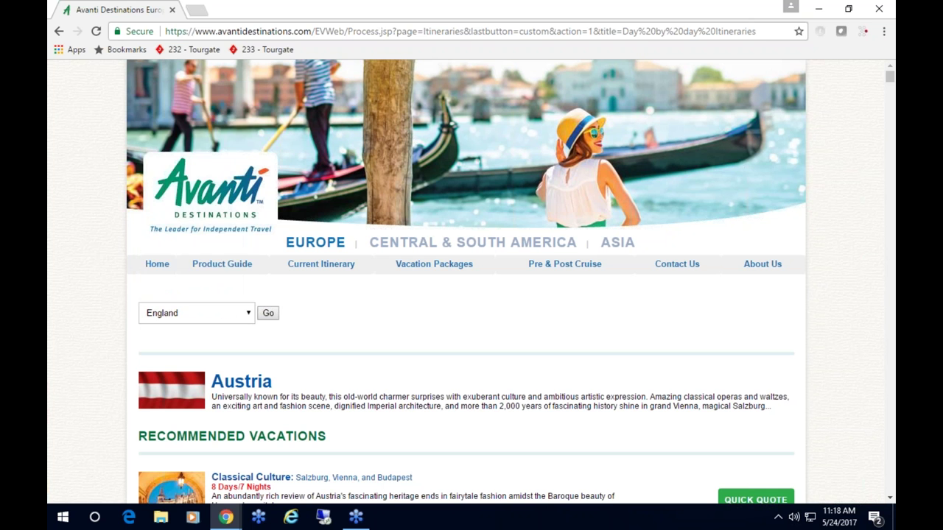
click(268, 313)
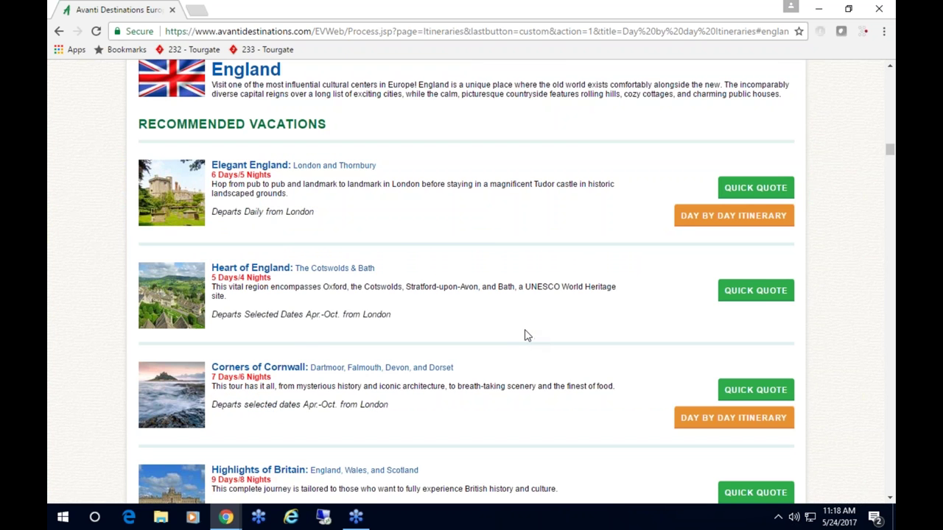
scroll(527, 335, down, 3)
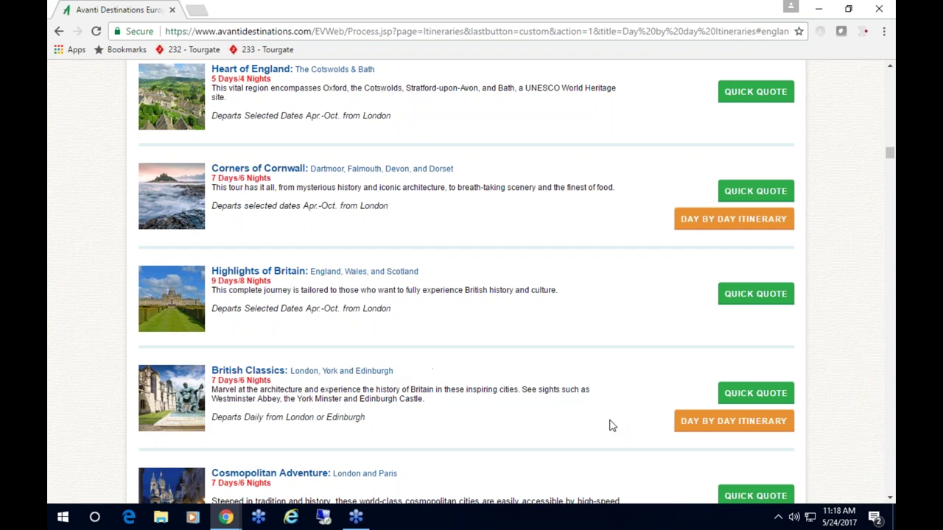
- Review the British Classics day-by-day itinerary and open its Details & Quote page
click(728, 426)
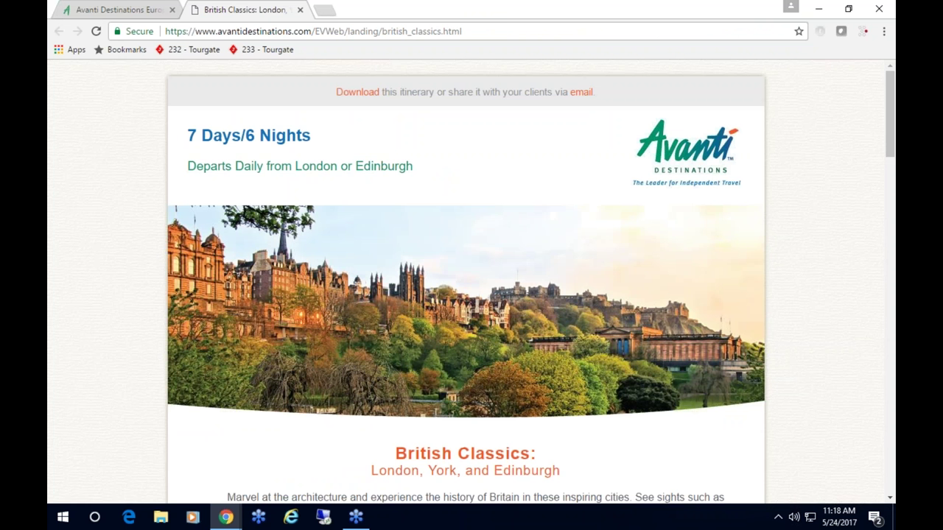
scroll(709, 356, down, 4)
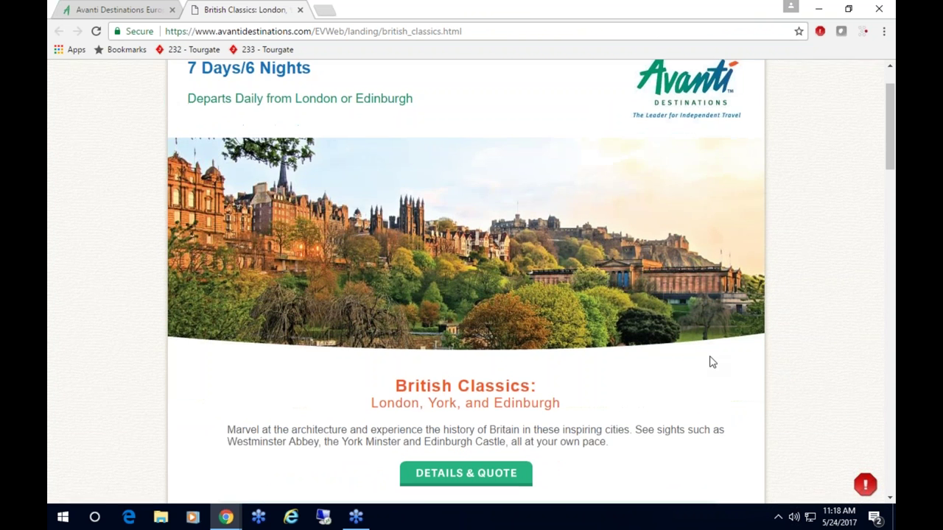
scroll(710, 362, down, 2)
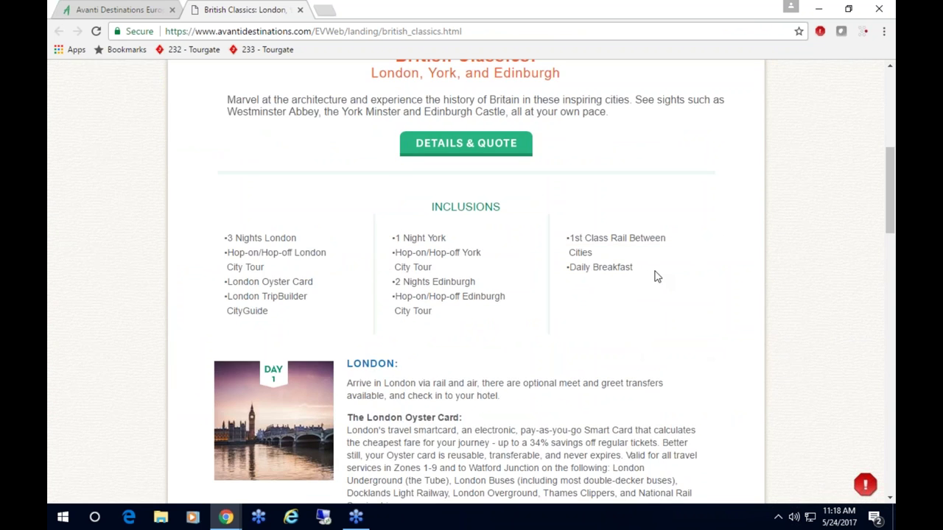
scroll(654, 275, down, 2)
scroll(656, 276, down, 1)
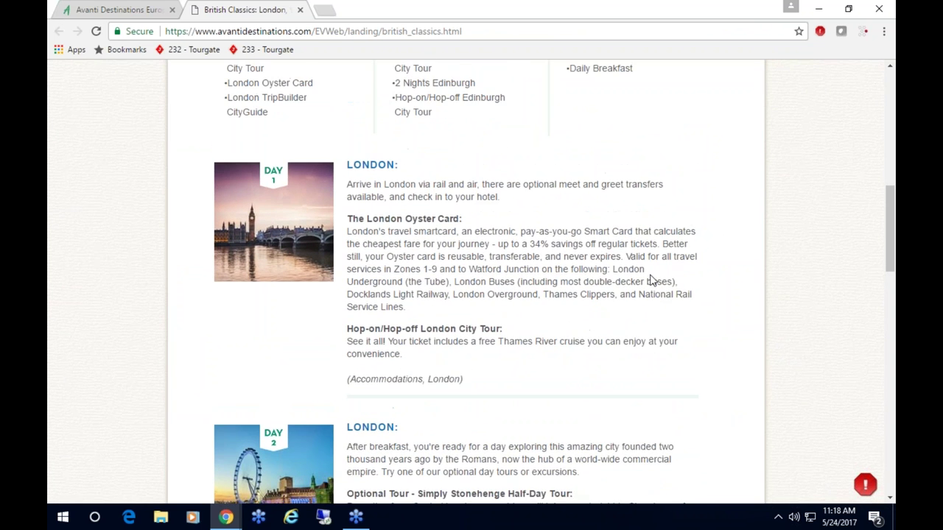
scroll(736, 310, down, 1)
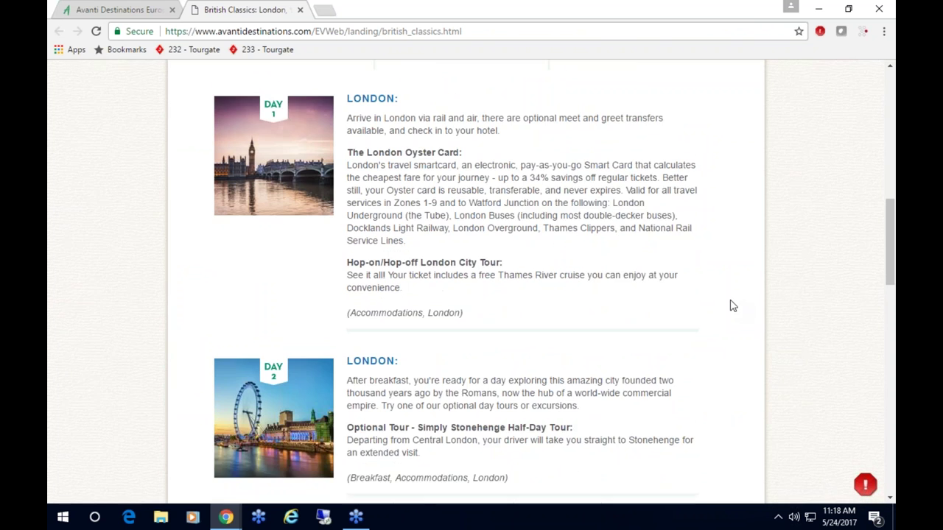
scroll(727, 303, down, 1)
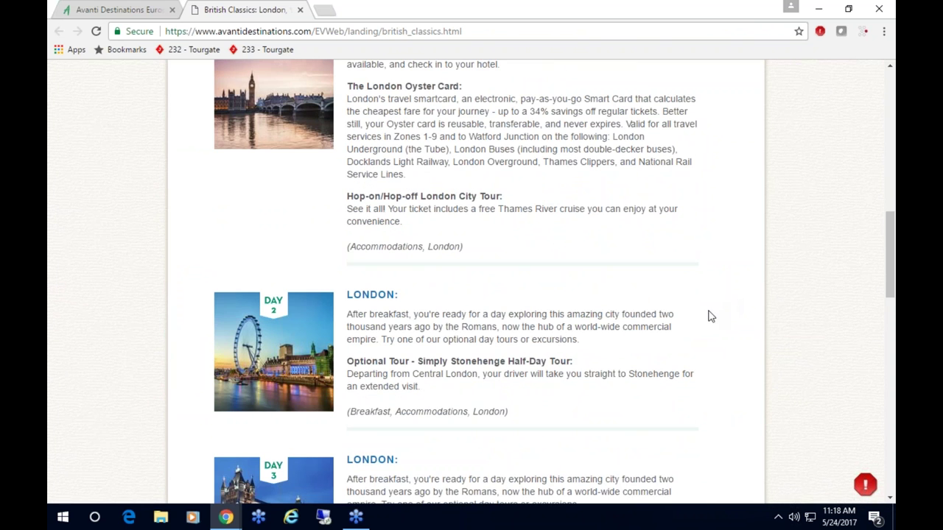
scroll(706, 318, up, 4)
scroll(701, 320, up, 4)
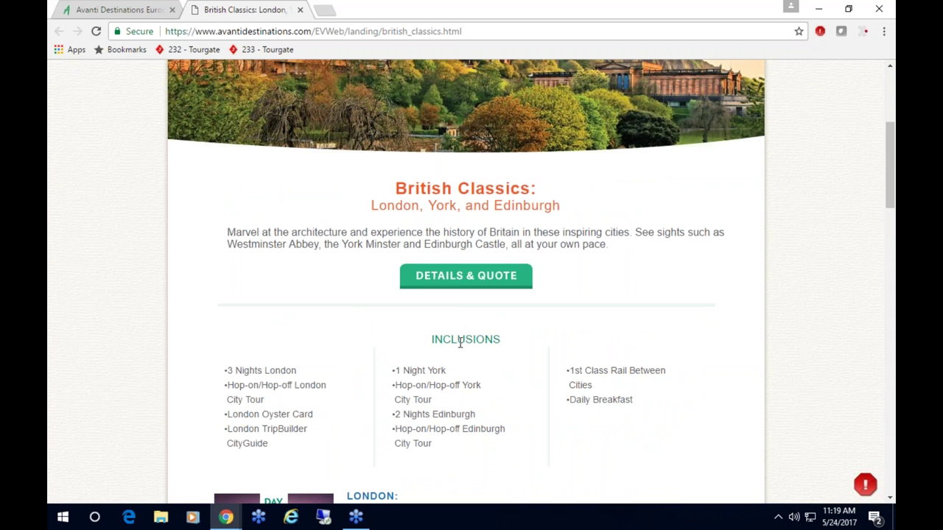
click(461, 279)
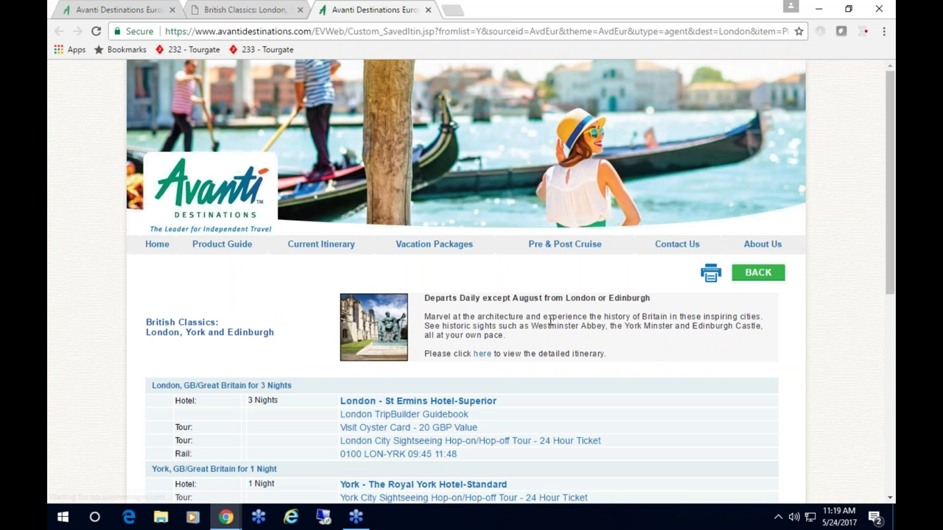
- Set the first city arrival date to 09/12/2017 and load the itinerary for modification
scroll(550, 321, down, 3)
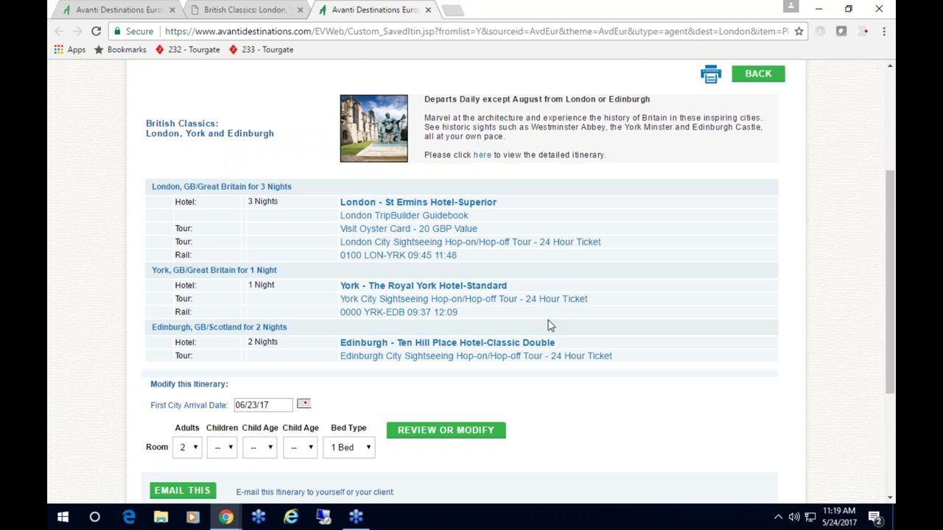
scroll(548, 325, down, 1)
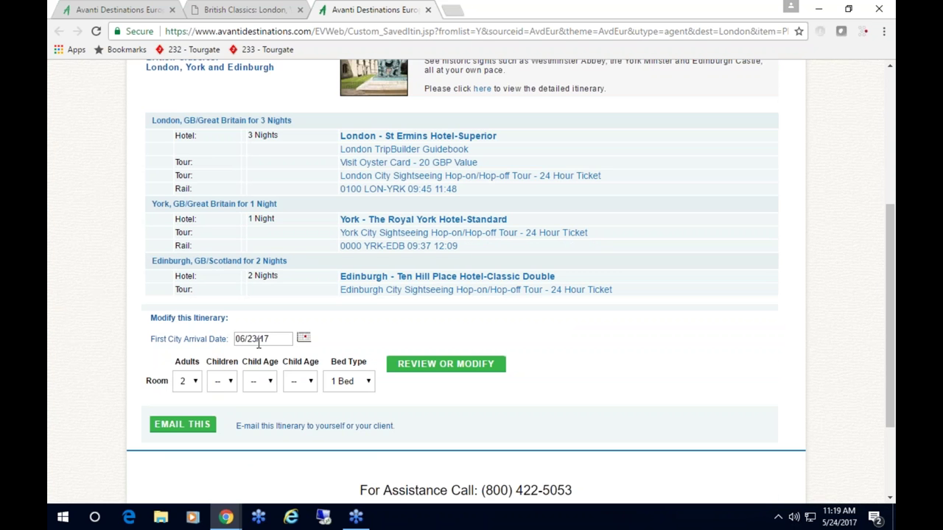
click(305, 343)
click(304, 351)
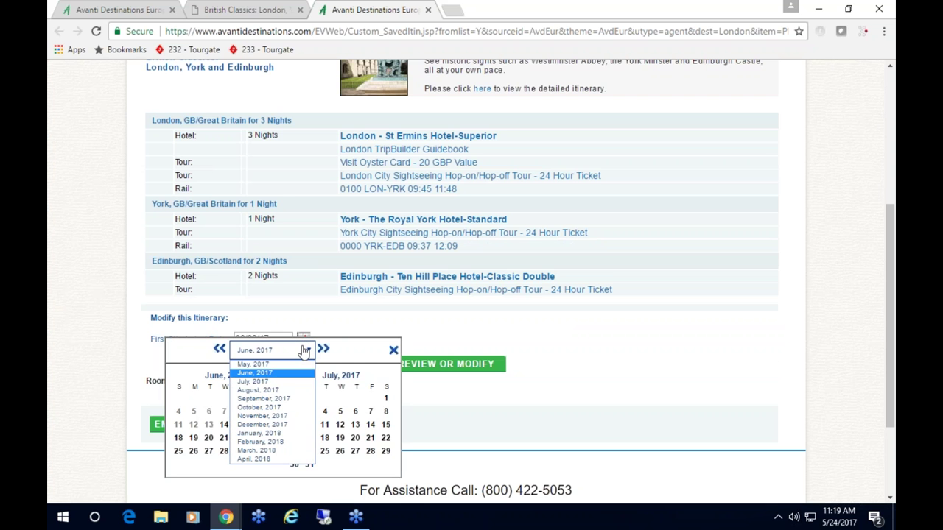
click(298, 398)
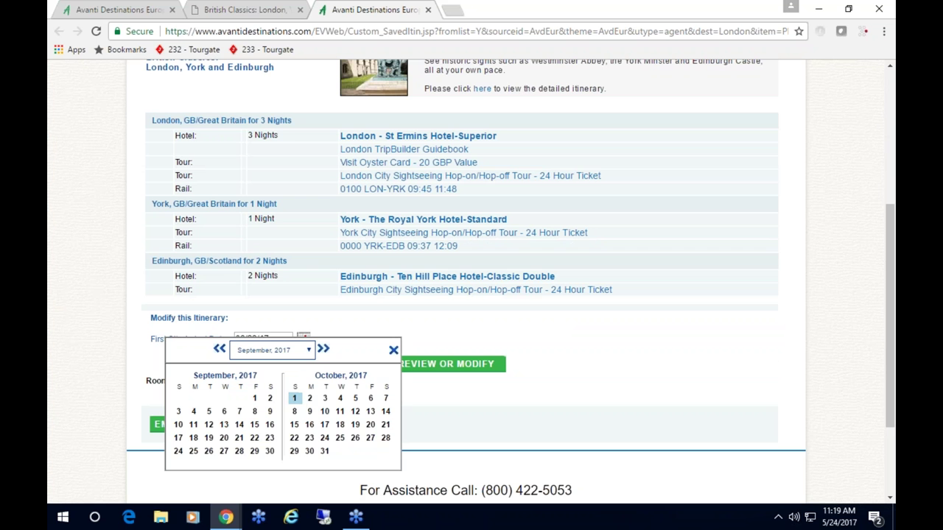
click(209, 426)
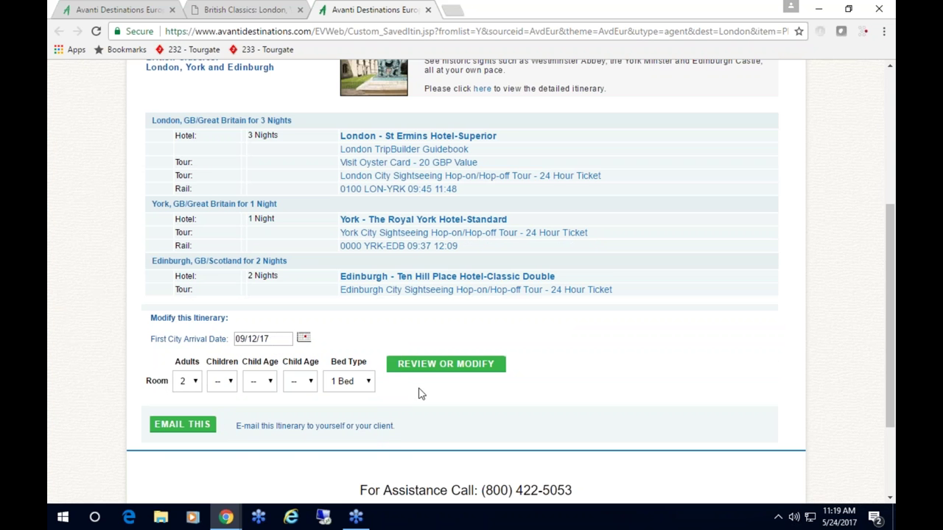
click(433, 366)
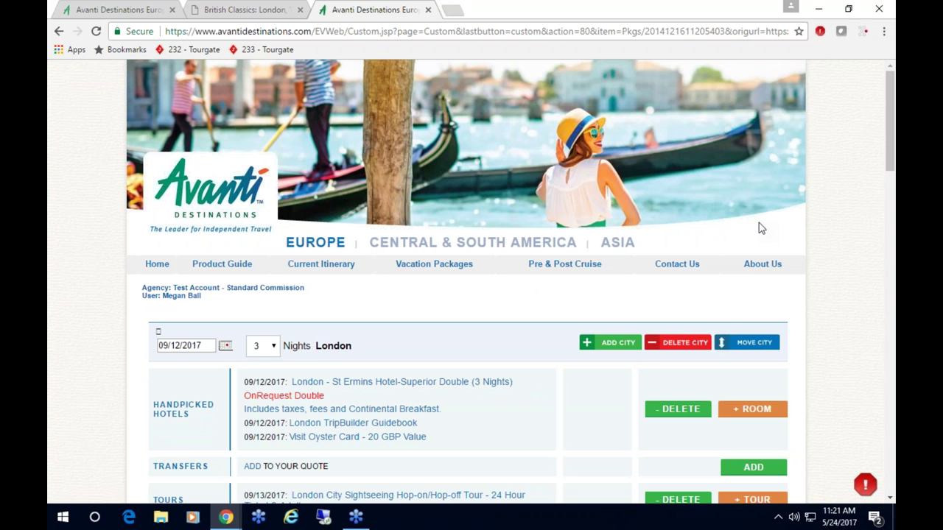
scroll(467, 352, down, 2)
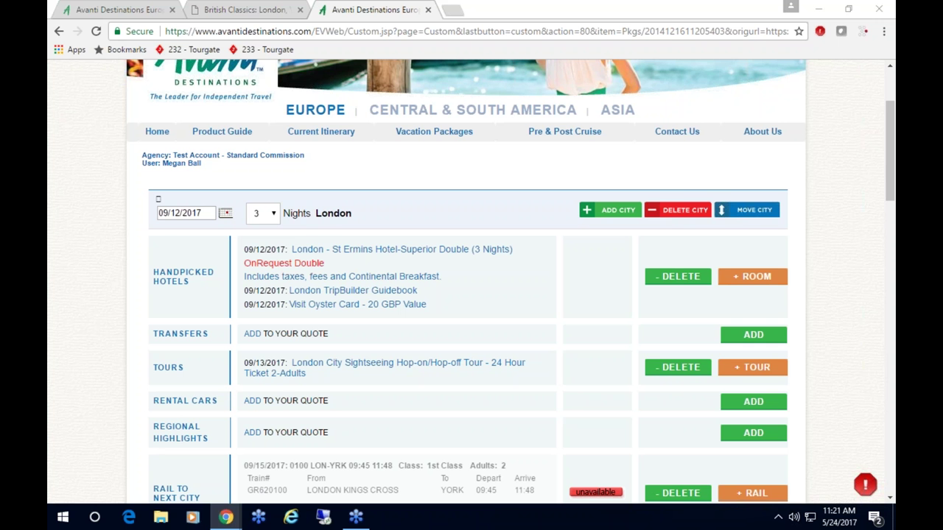
click(356, 253)
scroll(444, 247, down, 1)
scroll(444, 247, down, 2)
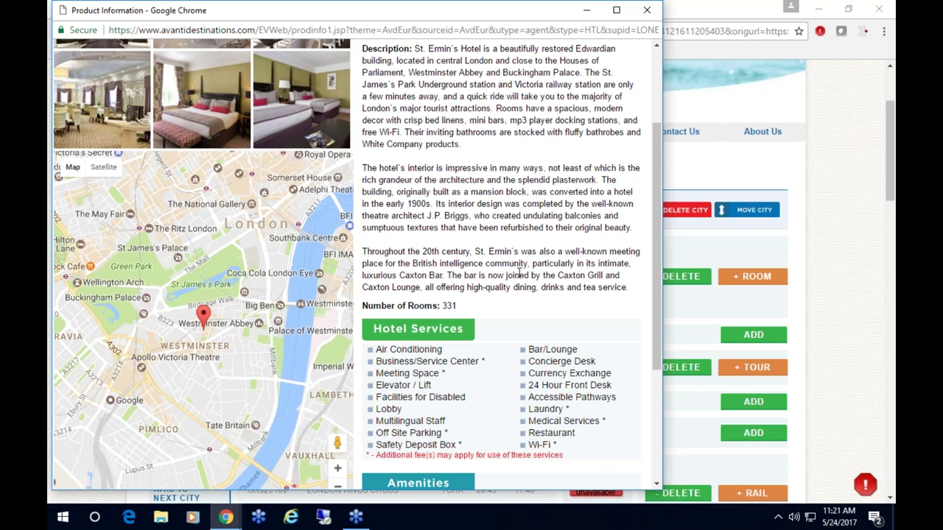
scroll(519, 274, up, 3)
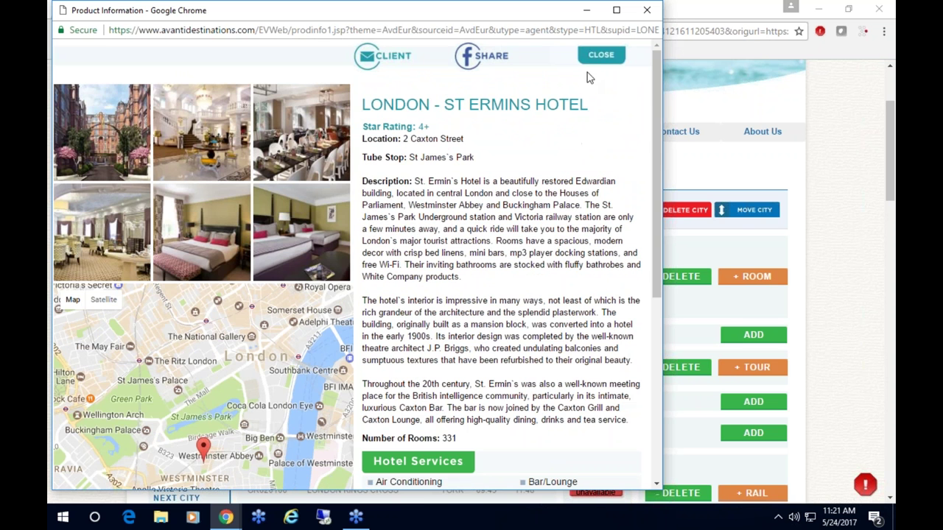
click(600, 56)
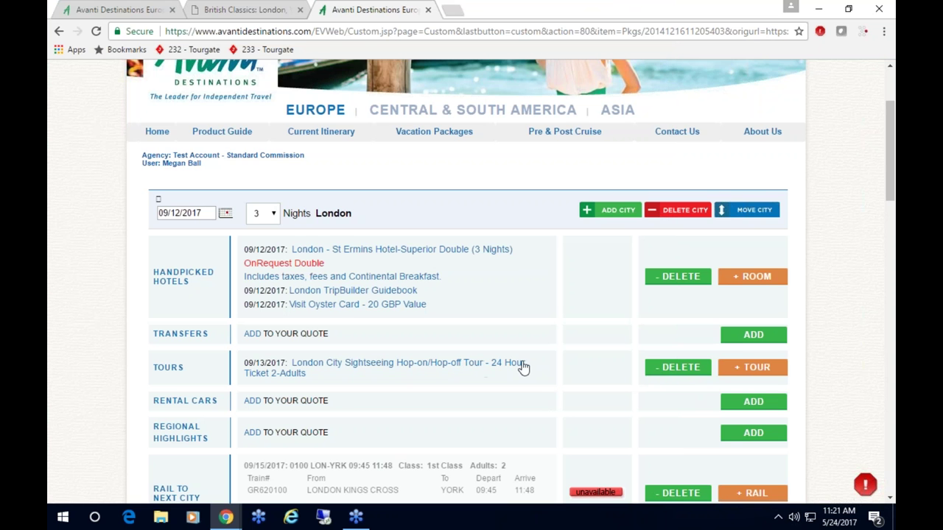
- Replace London's city sightseeing tour with the 8:00am Warner Bros. Harry Potter Studio Tour
click(675, 371)
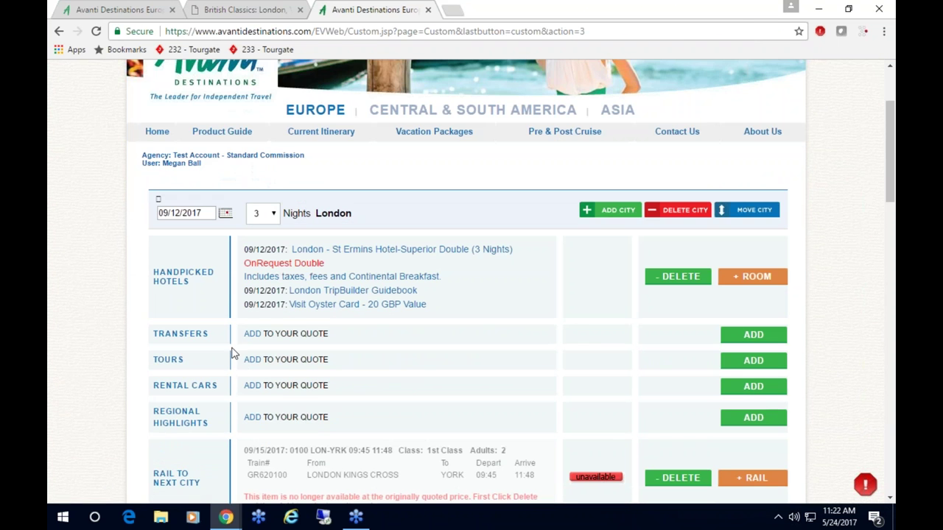
click(748, 360)
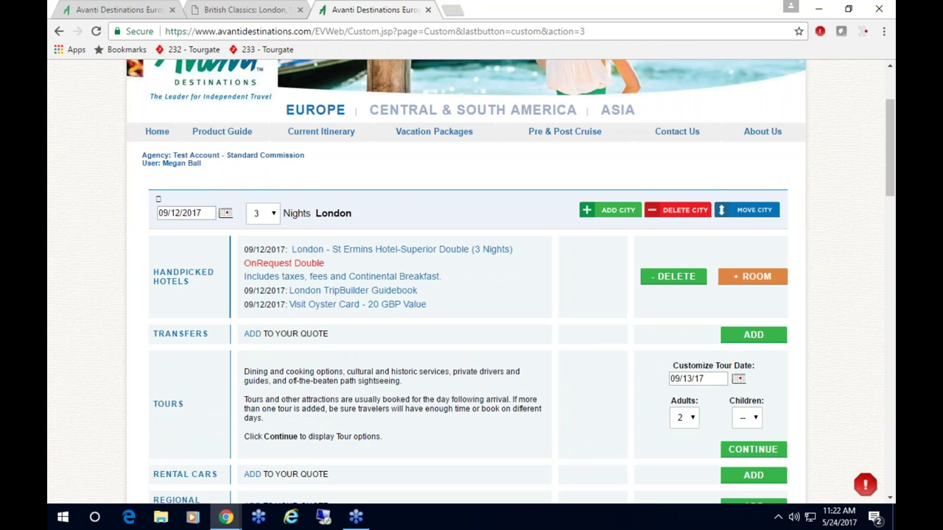
scroll(645, 383, down, 2)
click(732, 321)
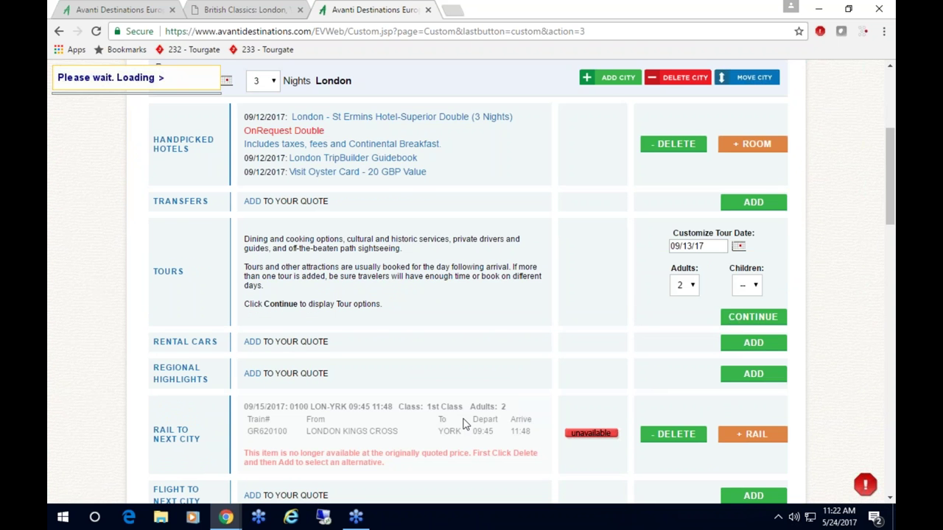
scroll(501, 367, down, 9)
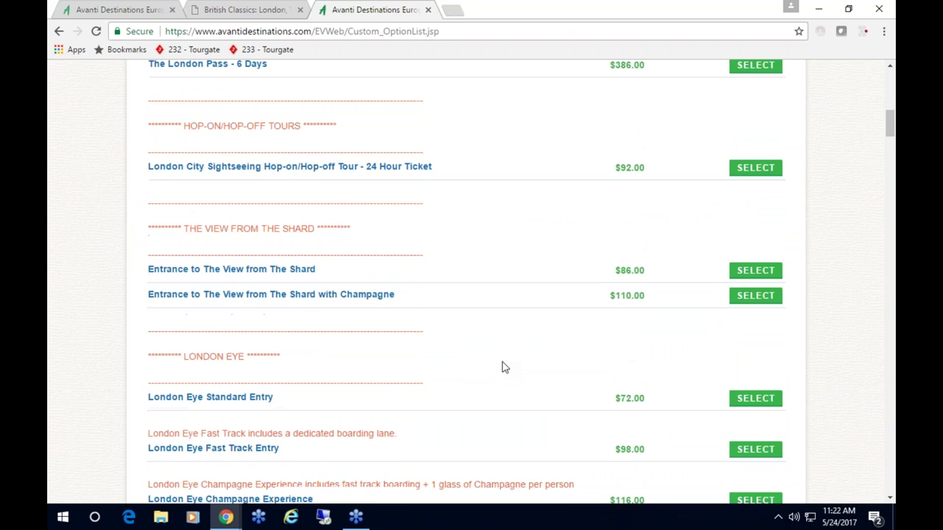
scroll(508, 366, down, 11)
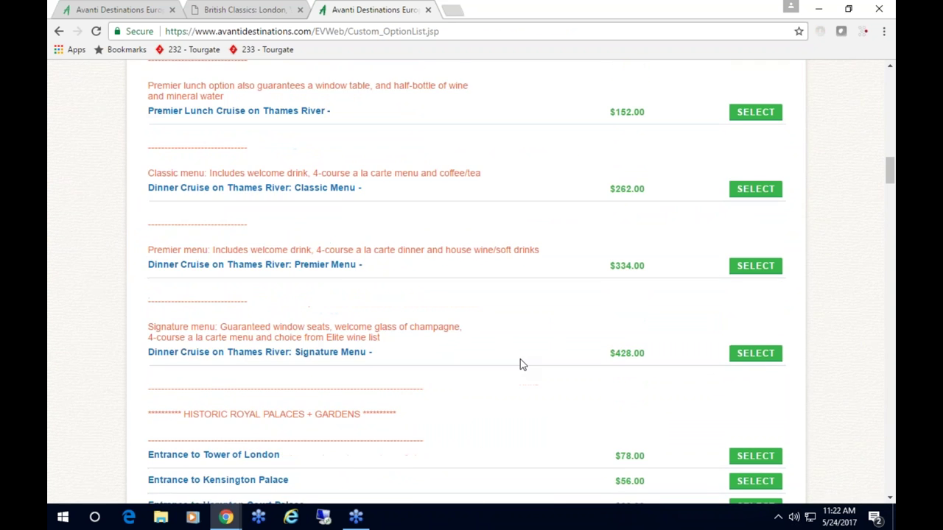
scroll(522, 364, down, 11)
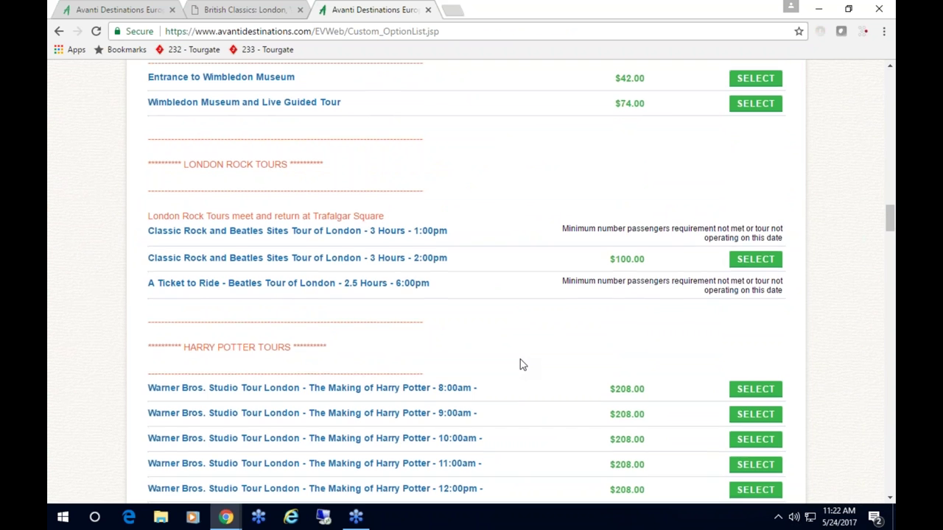
scroll(520, 364, down, 2)
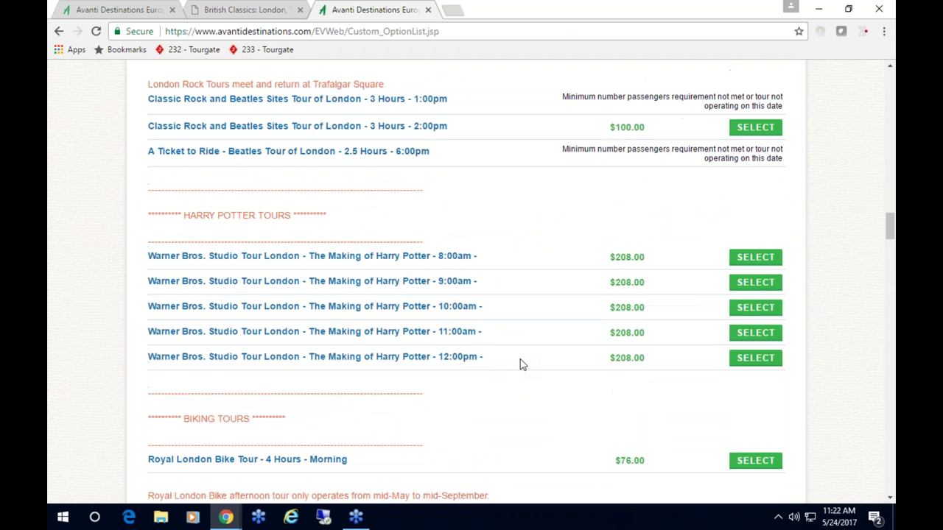
click(755, 258)
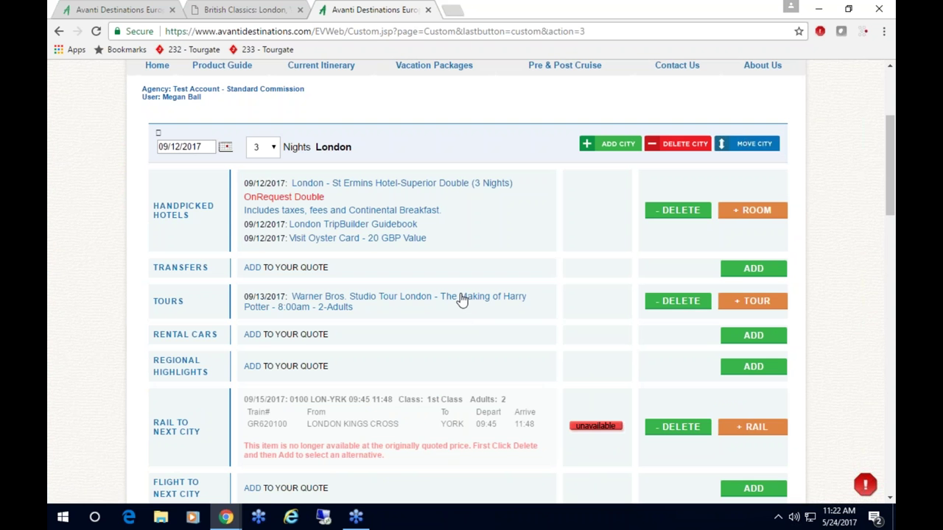
scroll(464, 302, down, 1)
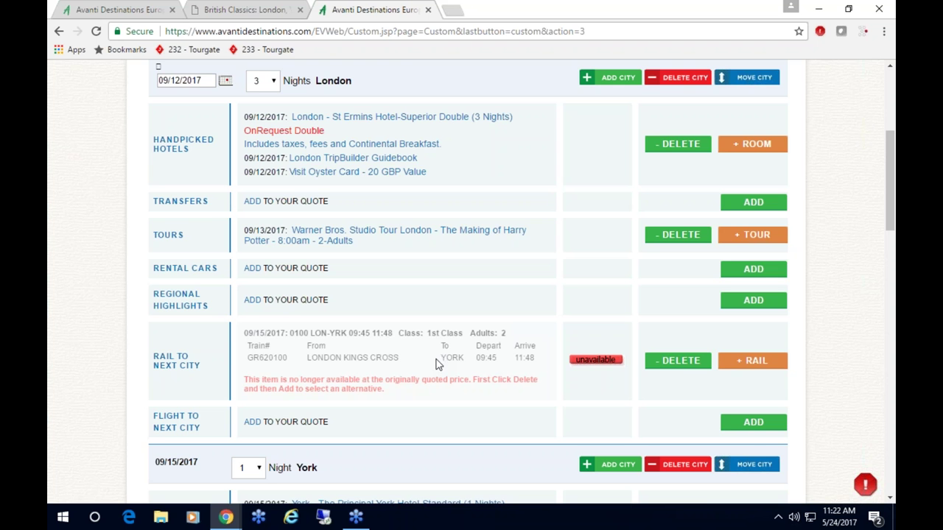
- Replace the unavailable London–York rail with 1st Class train GR618100, 09:30–11:32, $172.00
click(682, 360)
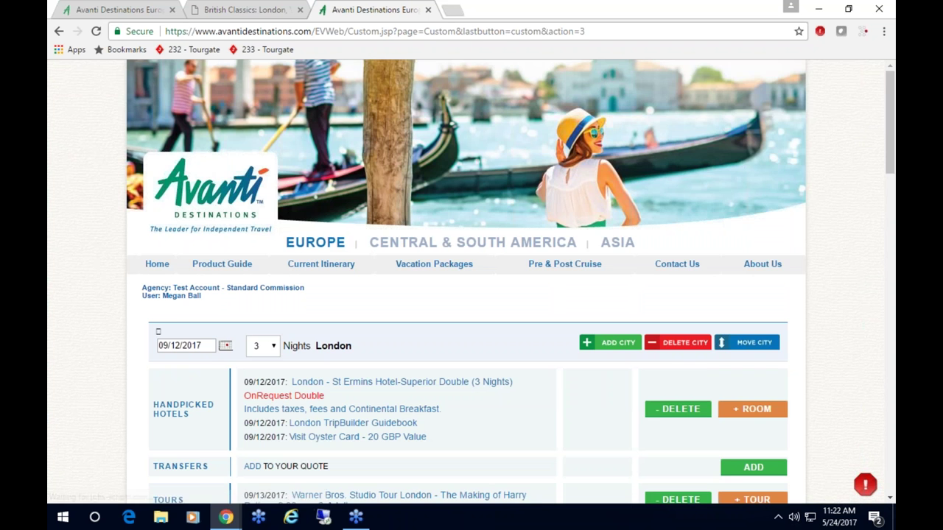
scroll(535, 272, down, 5)
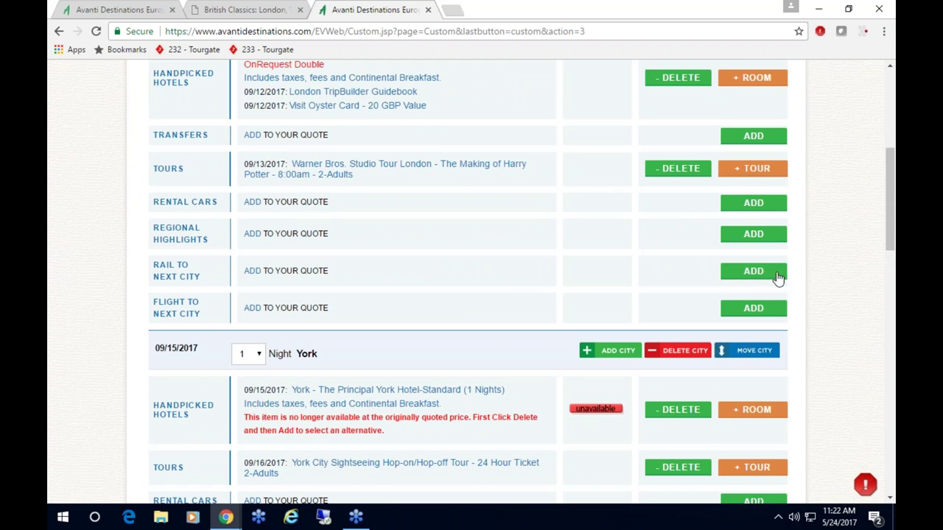
click(252, 271)
click(750, 395)
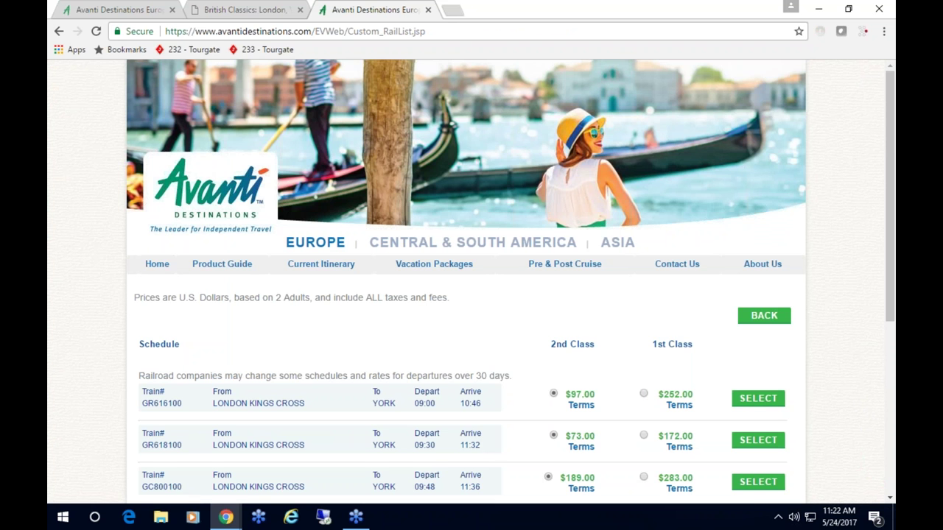
scroll(690, 385, down, 3)
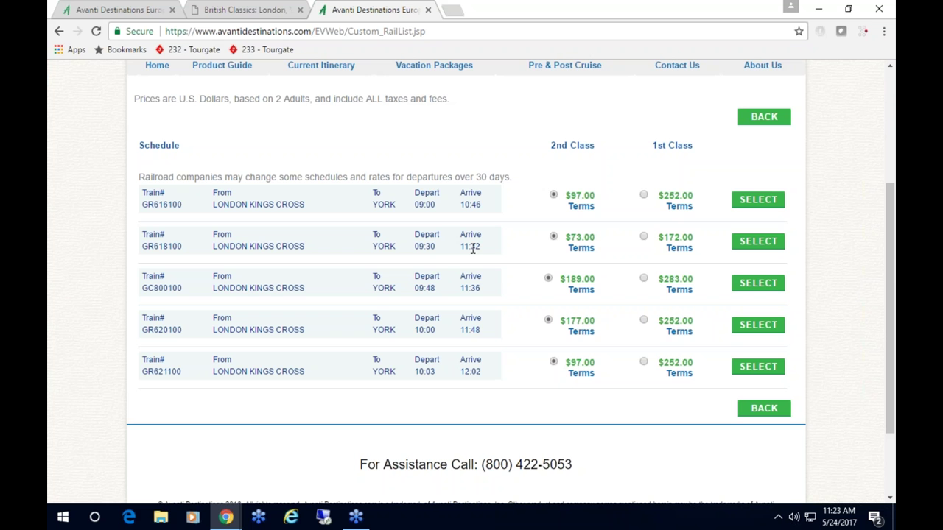
click(643, 238)
click(759, 243)
click(525, 171)
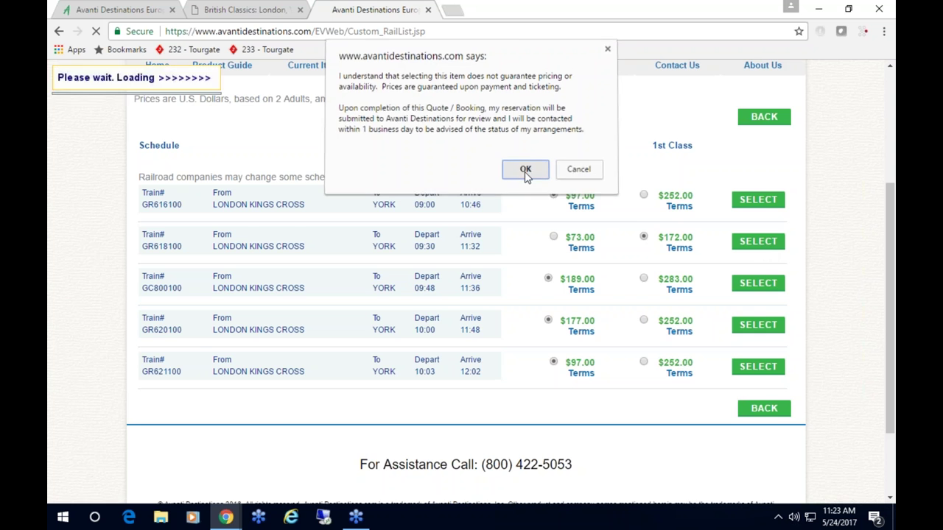
scroll(518, 240, down, 3)
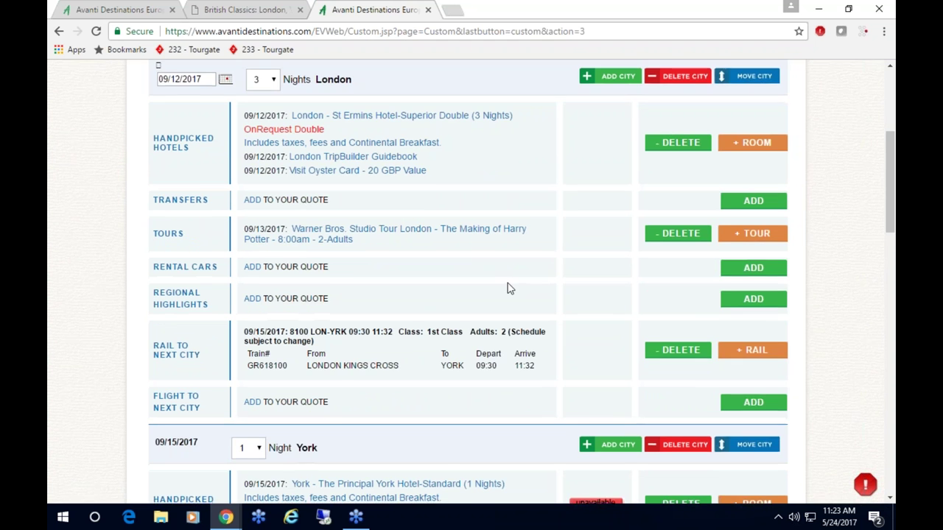
- Delete the unavailable hotel from York's stay
scroll(442, 291, down, 1)
scroll(433, 296, down, 1)
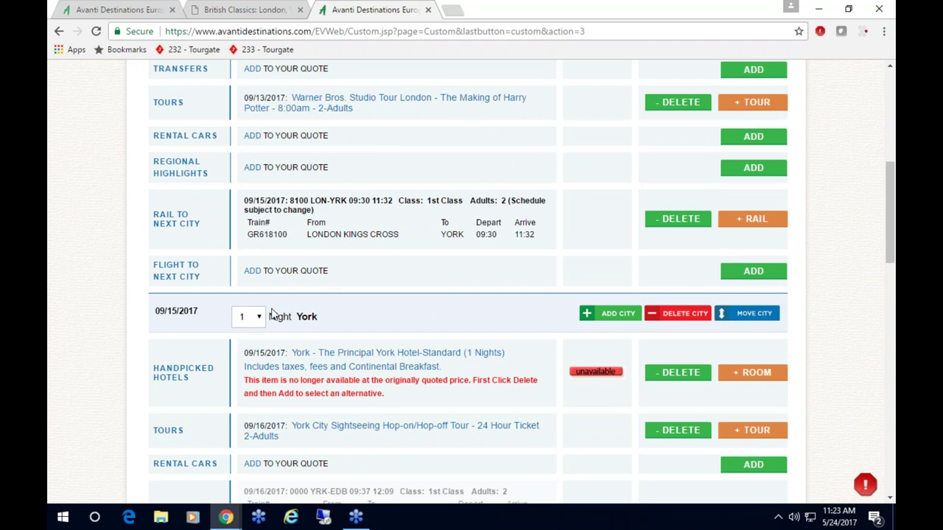
scroll(272, 314, down, 1)
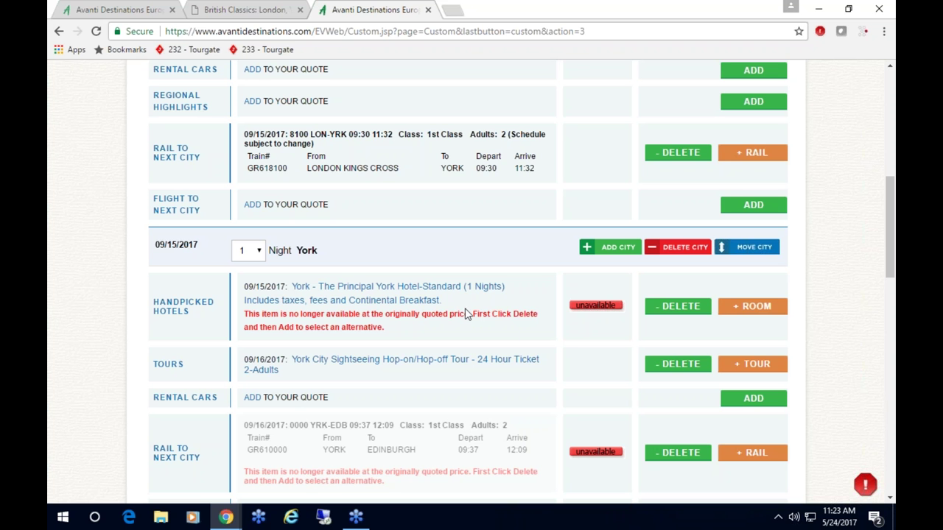
click(680, 306)
- Change York's stay starting 09/15/2017 from 1 to 2 nights
scroll(479, 344, down, 5)
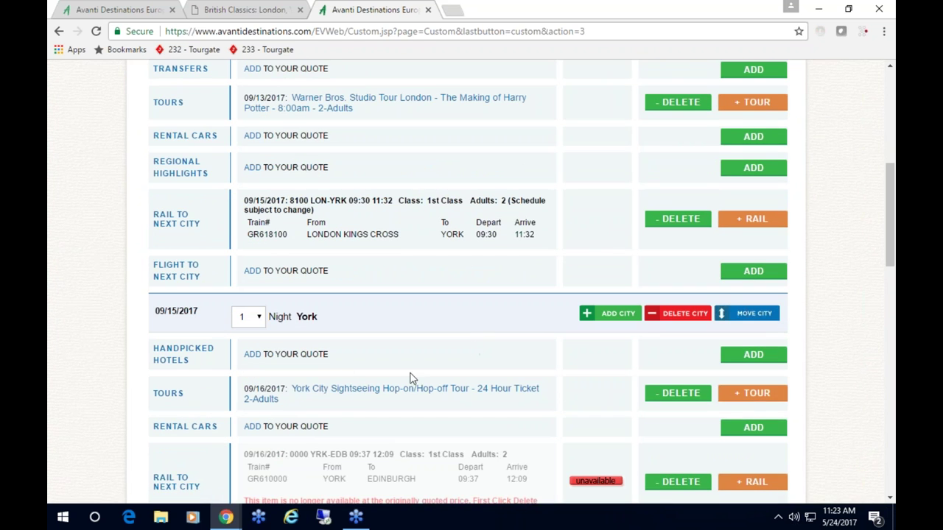
click(257, 317)
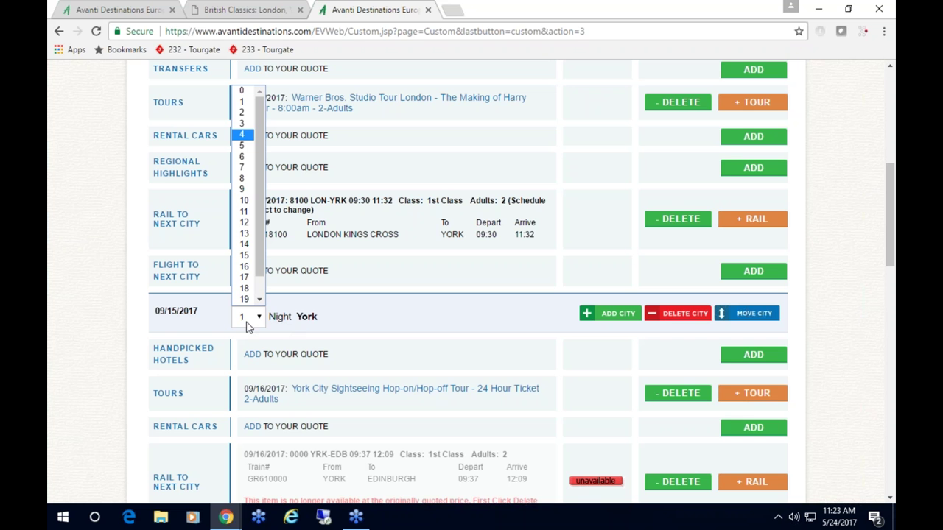
click(243, 112)
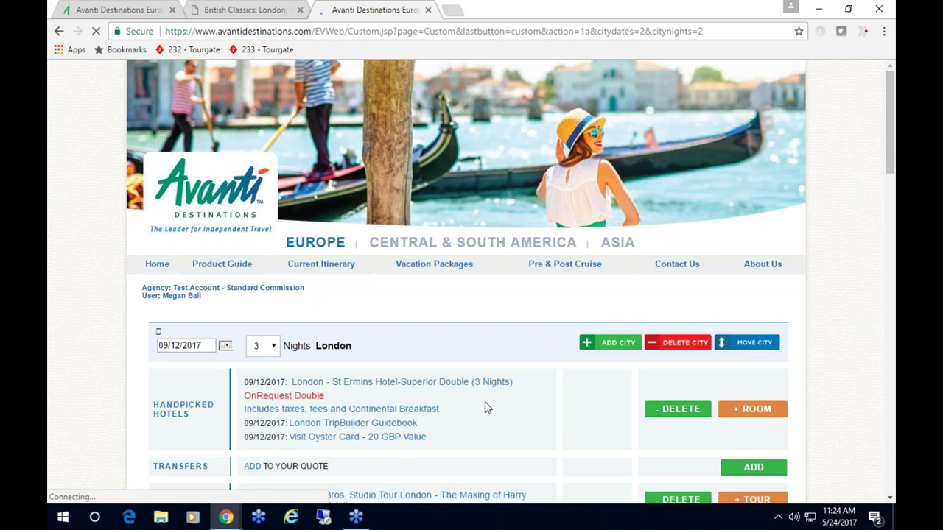
scroll(485, 407, down, 4)
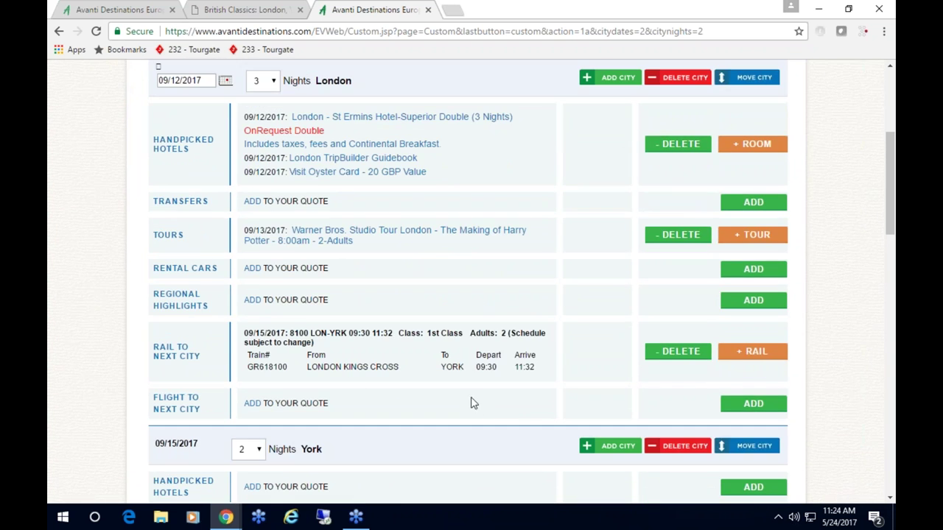
scroll(488, 353, down, 2)
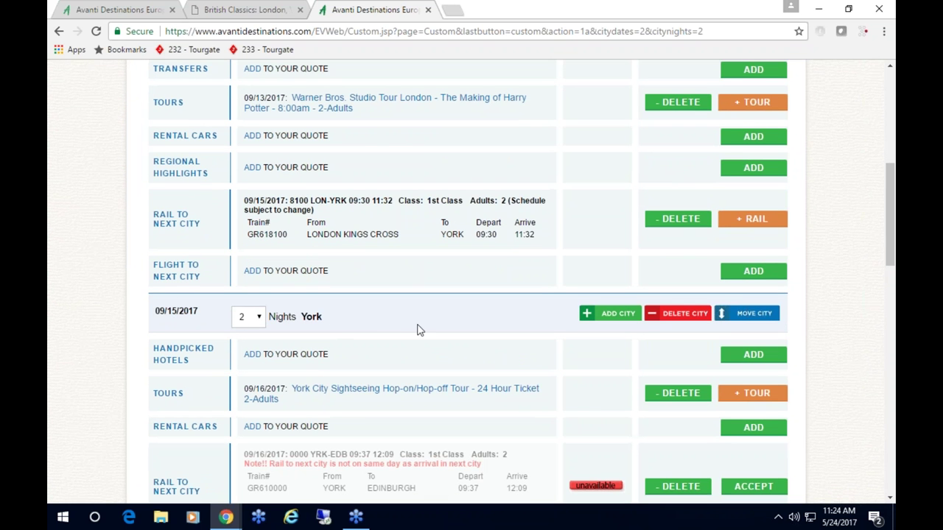
- Book The Grand Hotel and Spa, Classic Double room, for York's 2 nights from 09/15/2017
click(755, 360)
scroll(755, 425, down, 1)
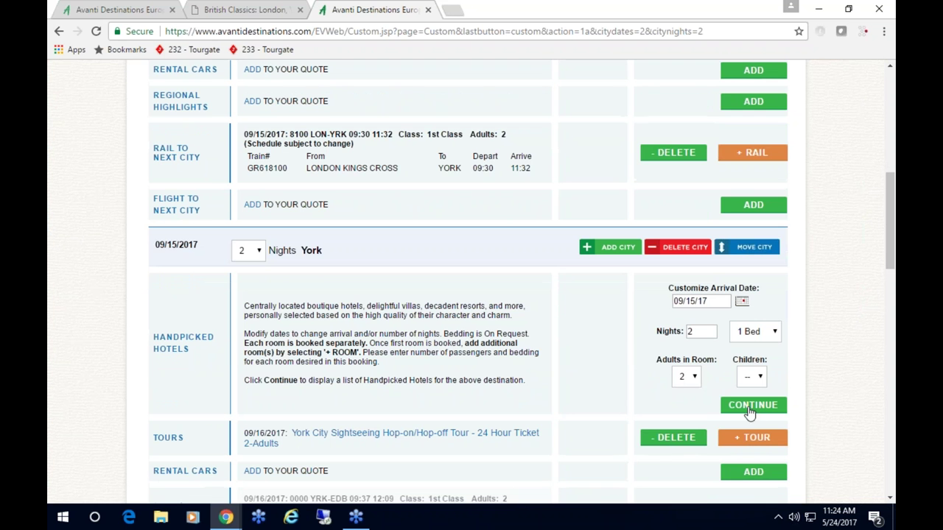
click(749, 410)
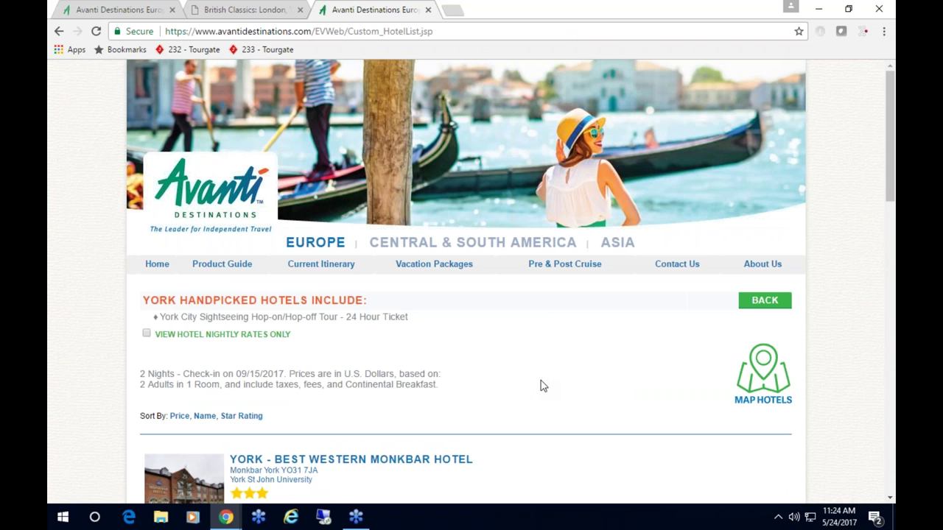
scroll(541, 383, down, 4)
scroll(548, 372, down, 2)
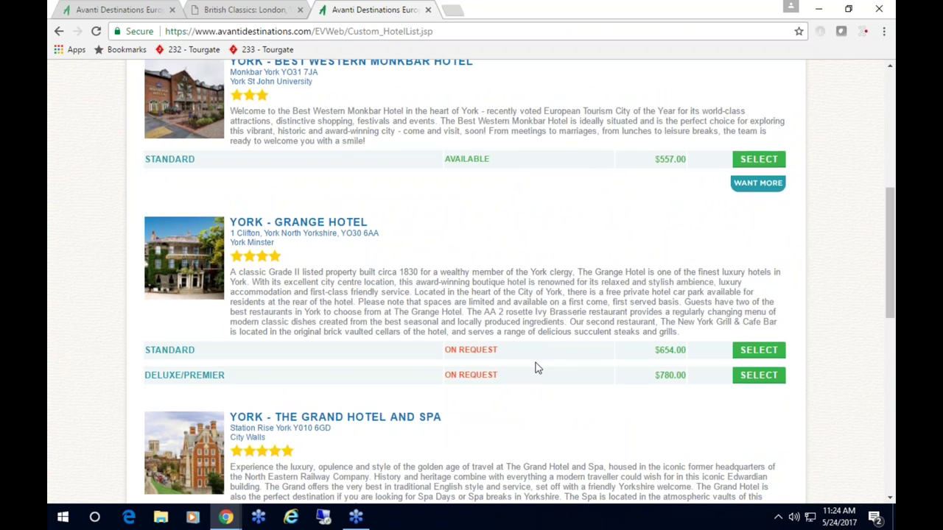
scroll(537, 368, down, 2)
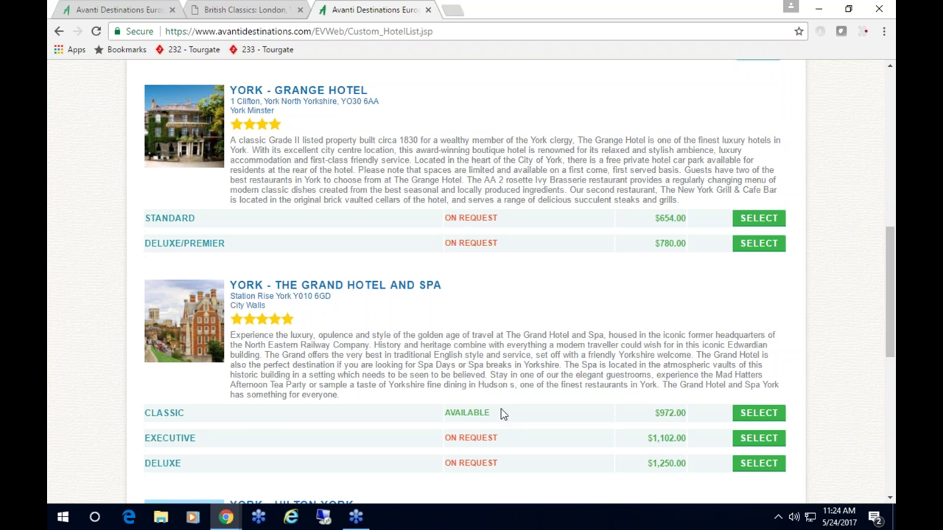
click(750, 418)
scroll(519, 401, down, 6)
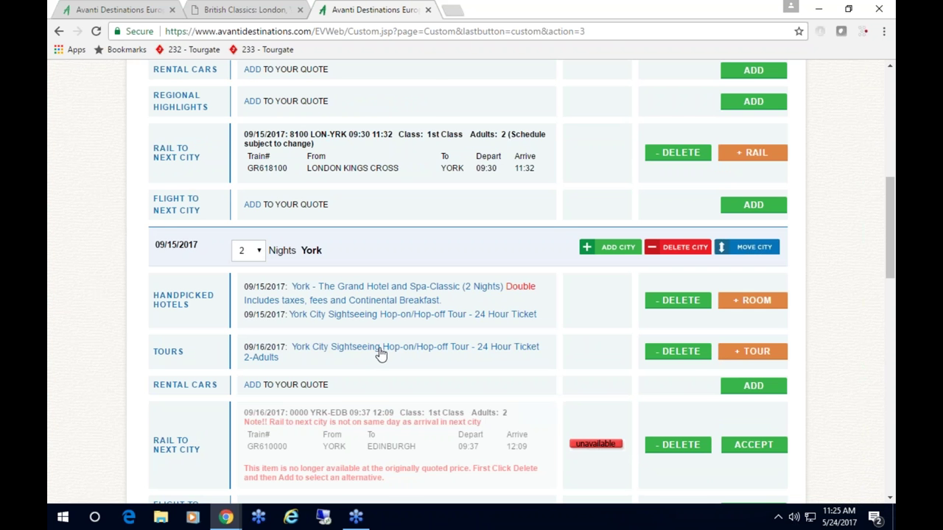
- Delete York's separate sightseeing tour and the unavailable York–Edinburgh rail row
click(685, 354)
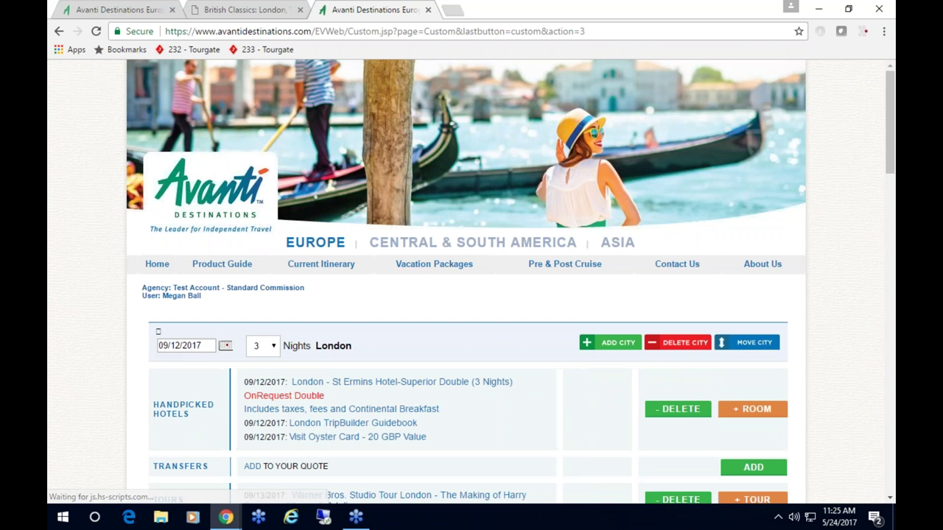
scroll(599, 368, down, 3)
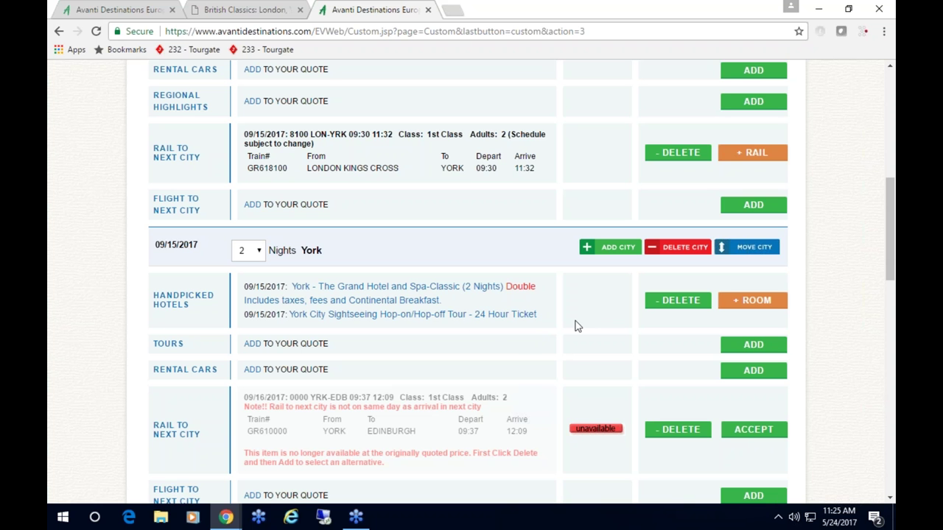
scroll(553, 299, down, 1)
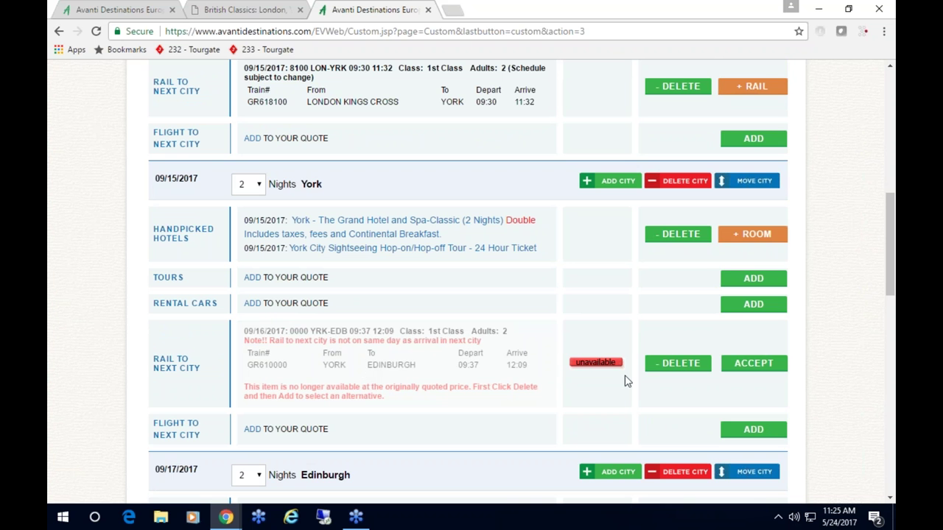
click(678, 368)
scroll(677, 374, down, 12)
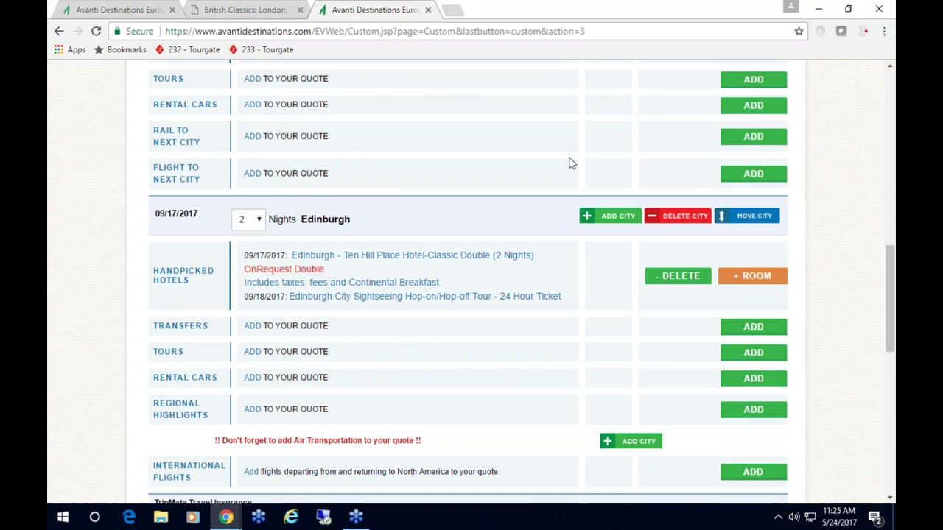
- Search York–Edinburgh rail for 09/17/17, 9A departure, 2 adults
click(753, 137)
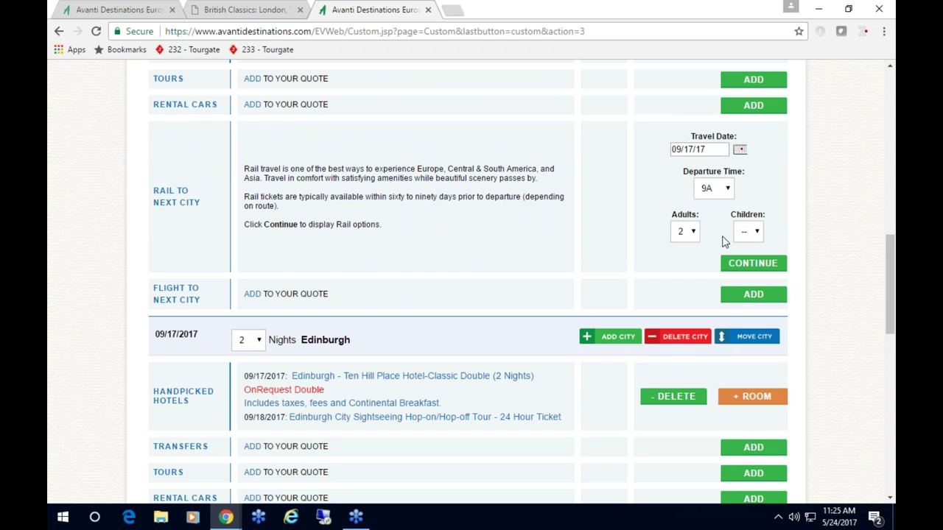
click(743, 267)
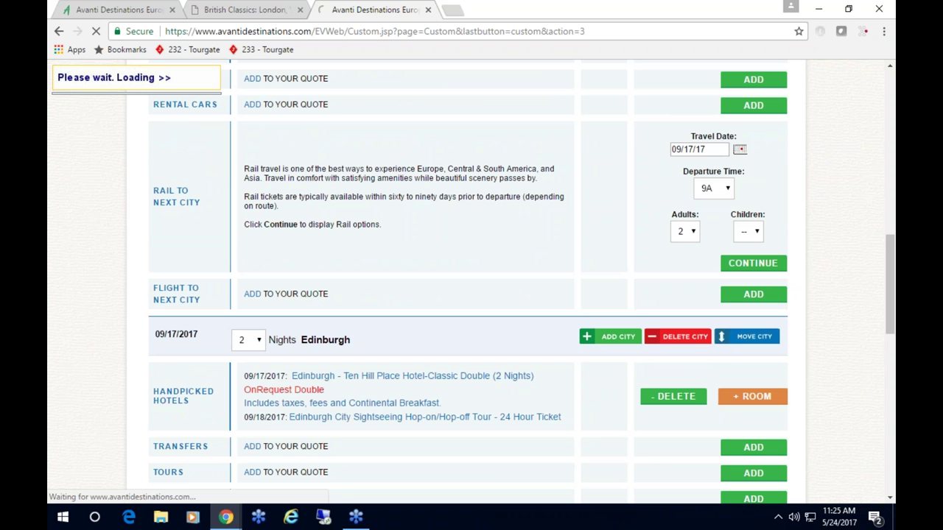
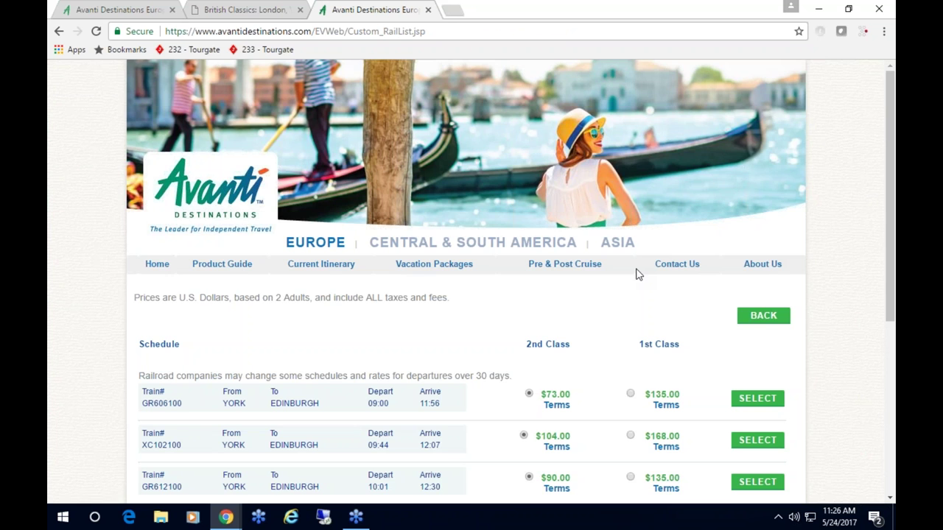
- Book train GR614100 at the $135.00 1st Class fare and accept the availability notice
scroll(621, 312, down, 2)
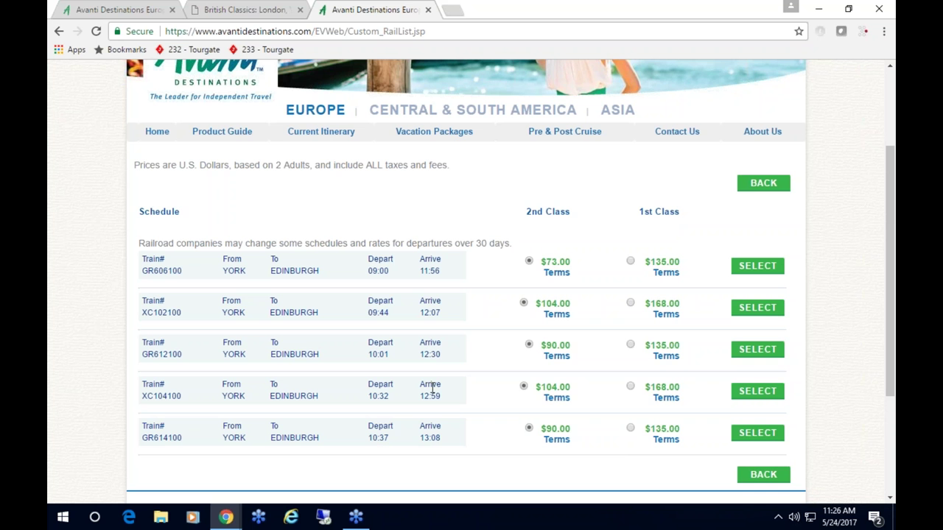
click(630, 429)
click(760, 434)
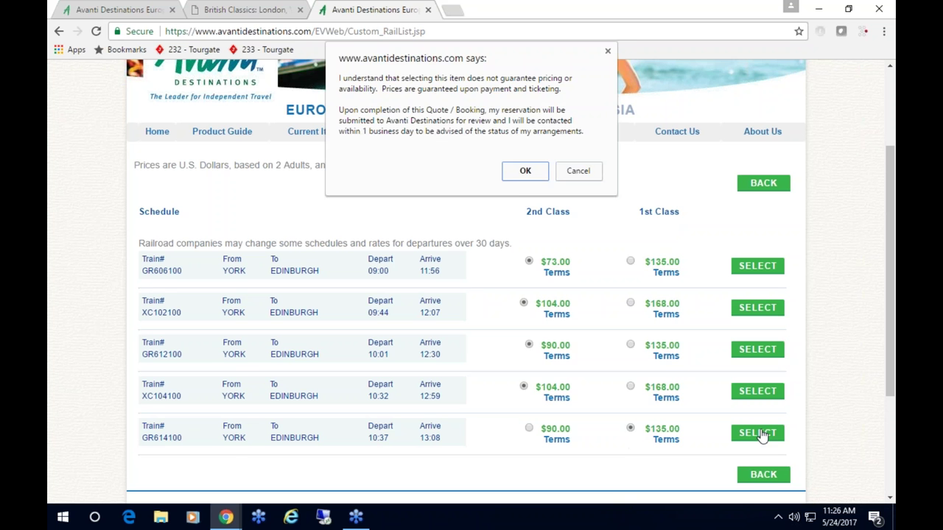
click(529, 170)
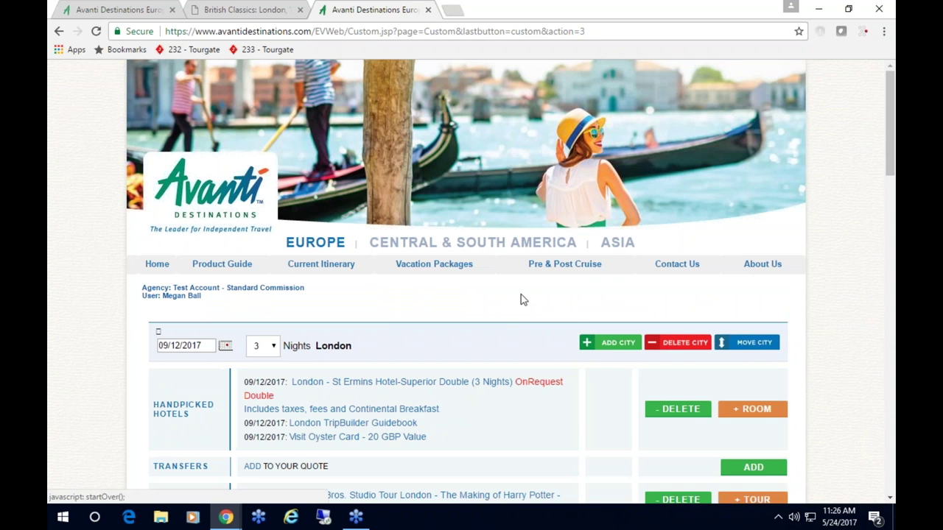
- Extend the Edinburgh stay from 2 to 3 nights at Ten Hill Place Hotel
scroll(514, 330, down, 12)
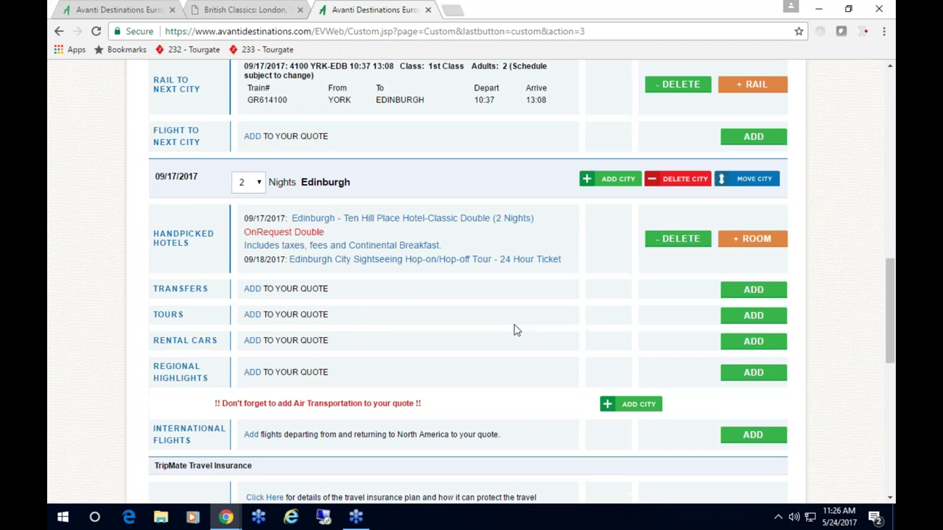
scroll(514, 329, up, 1)
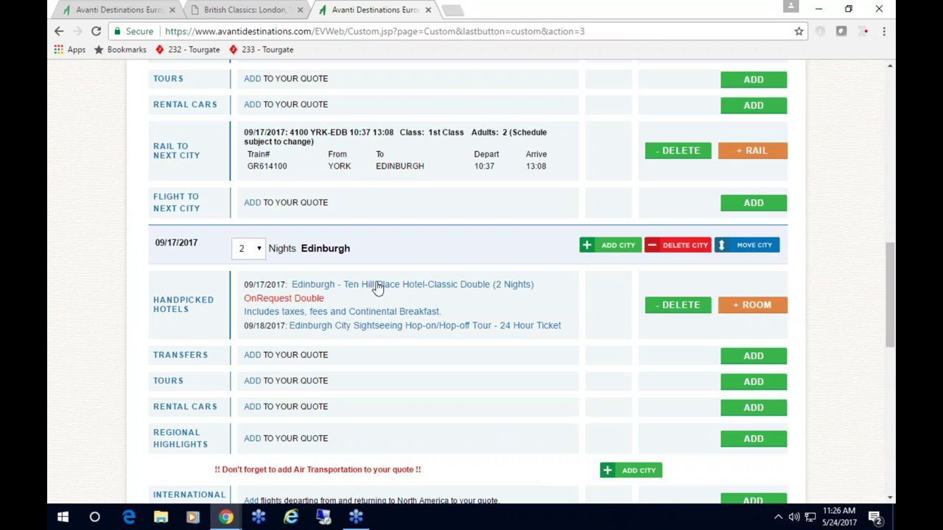
click(260, 252)
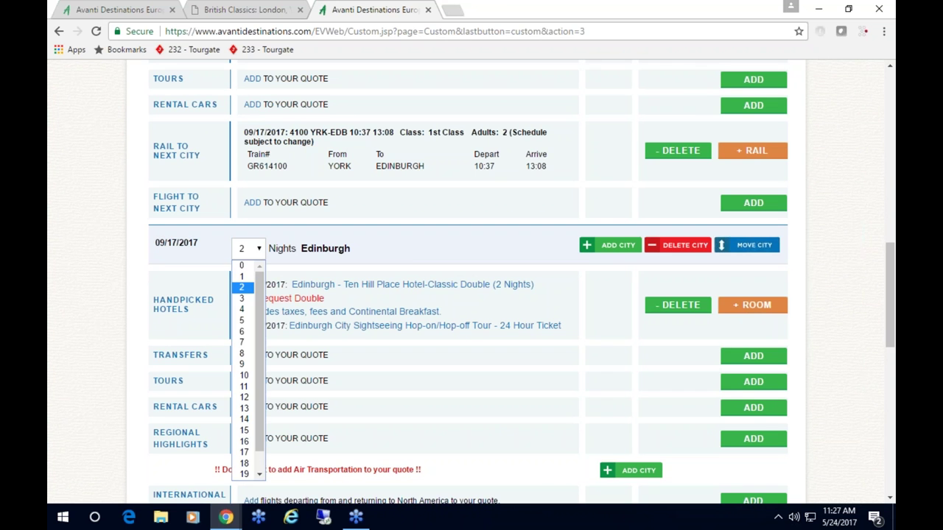
click(249, 299)
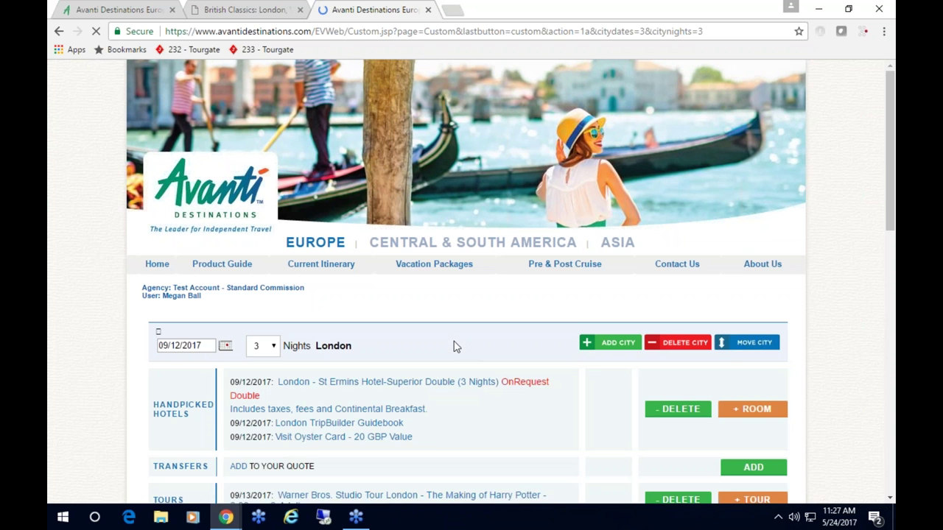
scroll(454, 346, down, 20)
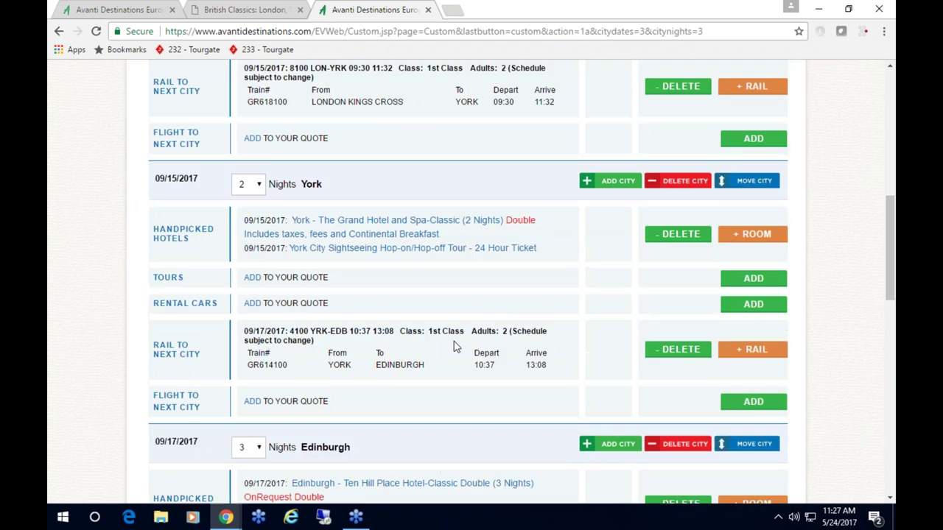
scroll(469, 356, up, 2)
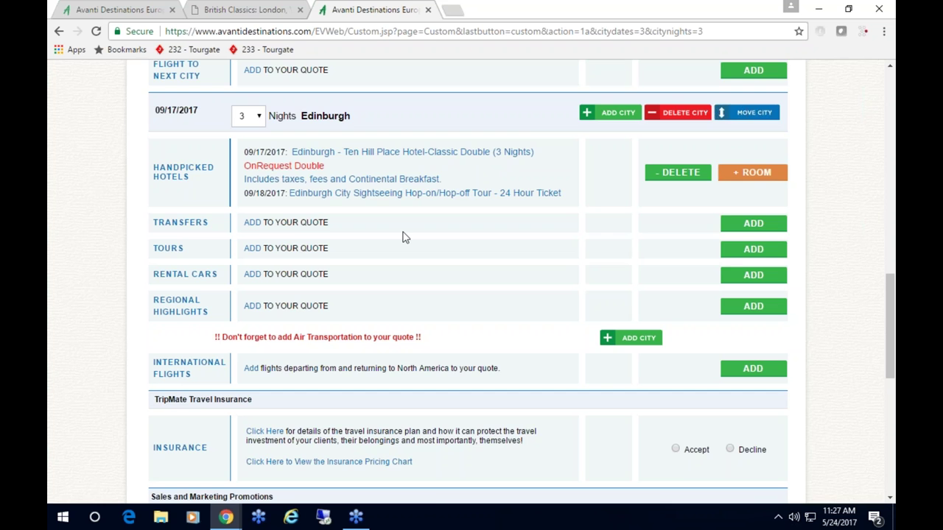
scroll(404, 237, up, 1)
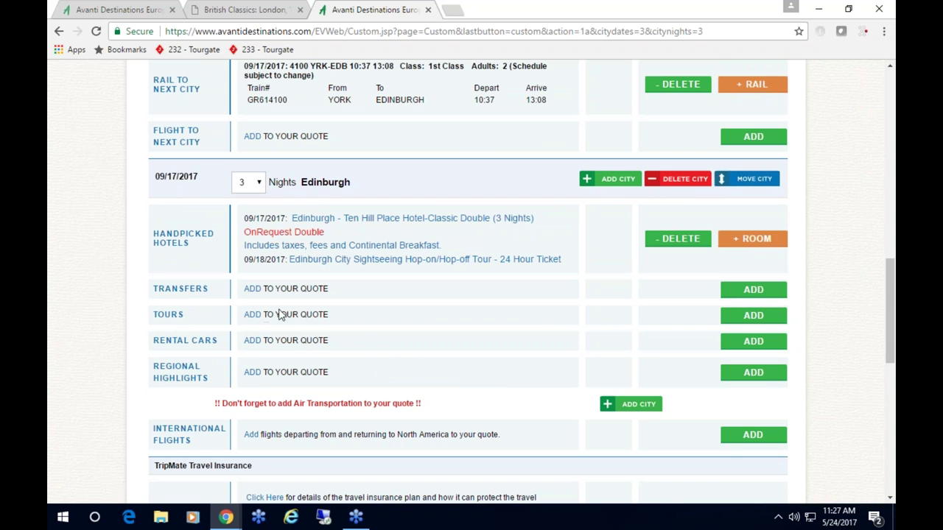
- Set the Edinburgh tour date to 09/19/2017 and list the available tours
click(755, 321)
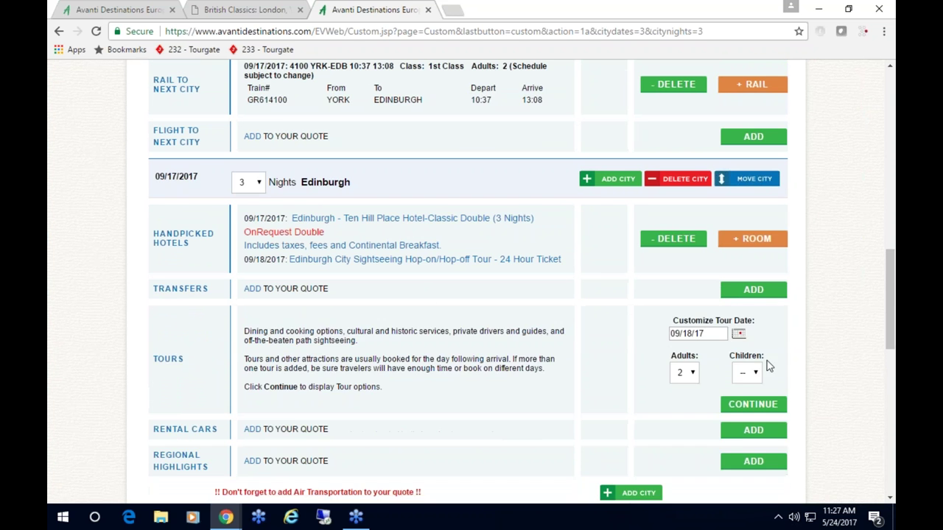
scroll(770, 365, down, 1)
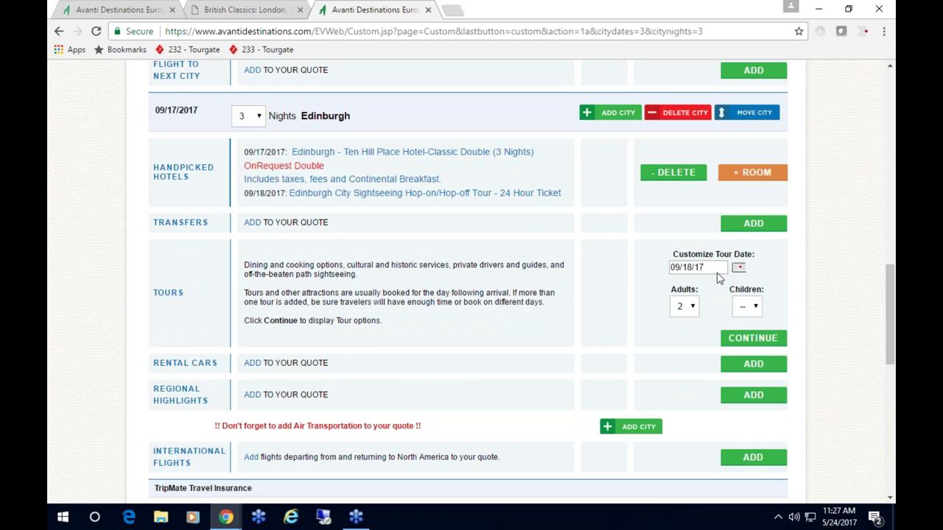
click(739, 266)
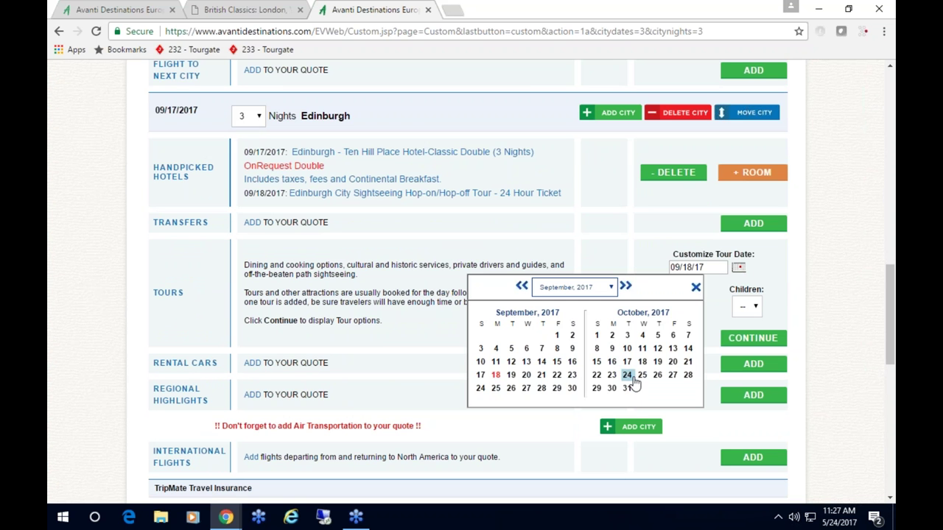
click(512, 376)
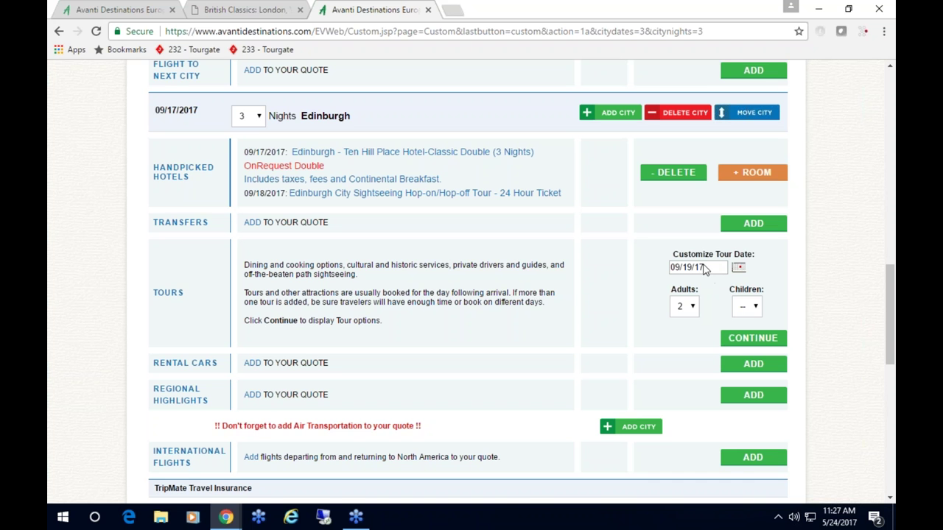
click(755, 343)
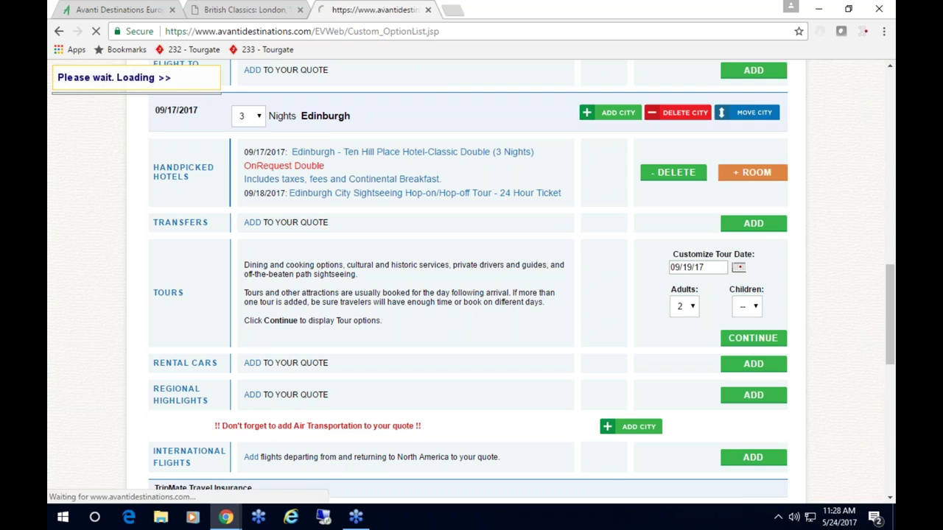
- Add the 2:00pm Afternoon Tea and Entrance to Edinburgh Castle tour
scroll(553, 341, down, 5)
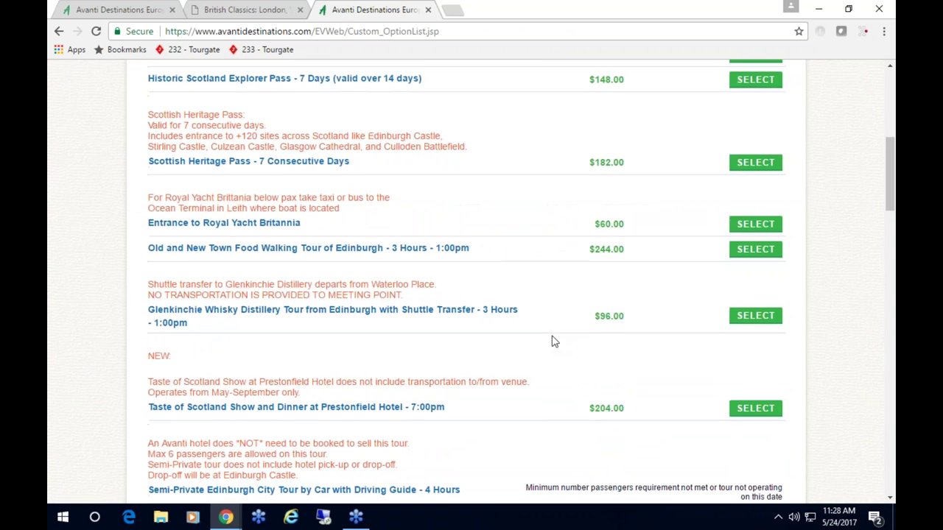
scroll(554, 341, down, 5)
scroll(554, 341, down, 4)
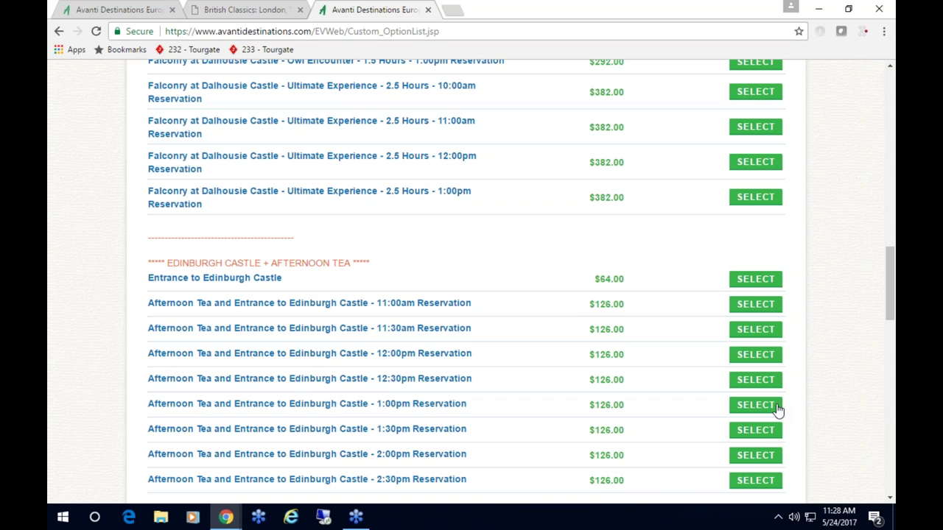
click(754, 456)
scroll(607, 407, down, 6)
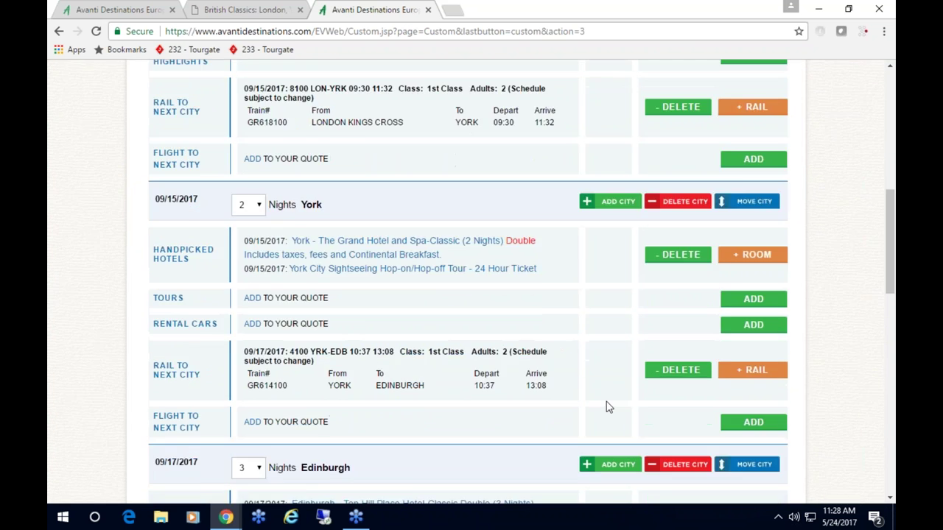
scroll(607, 406, down, 5)
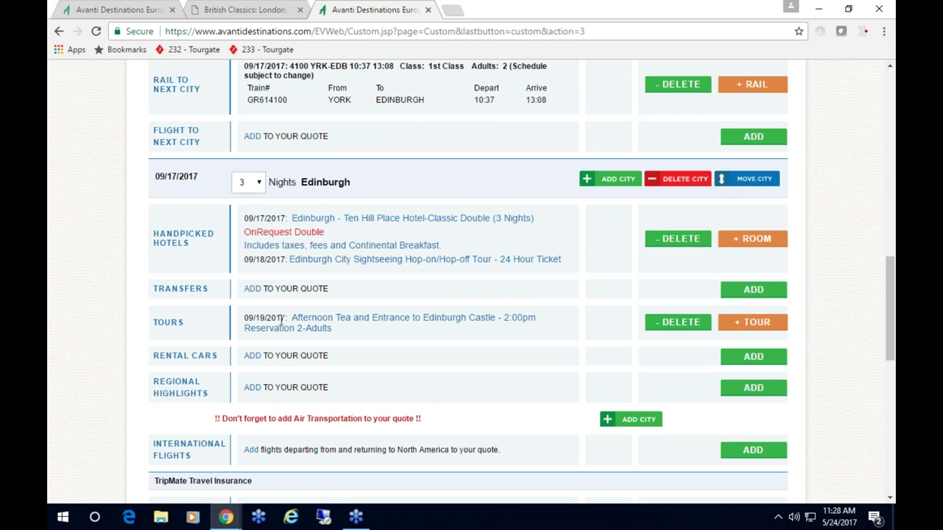
- Decline TripMate insurance and check the $3725.00 total, $1862.50 per person
scroll(482, 321, down, 1)
scroll(615, 318, down, 1)
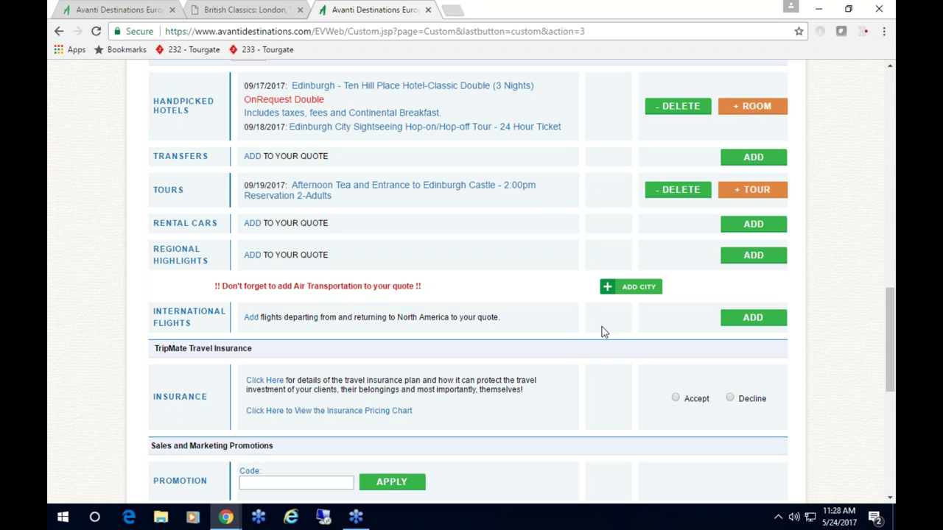
click(730, 398)
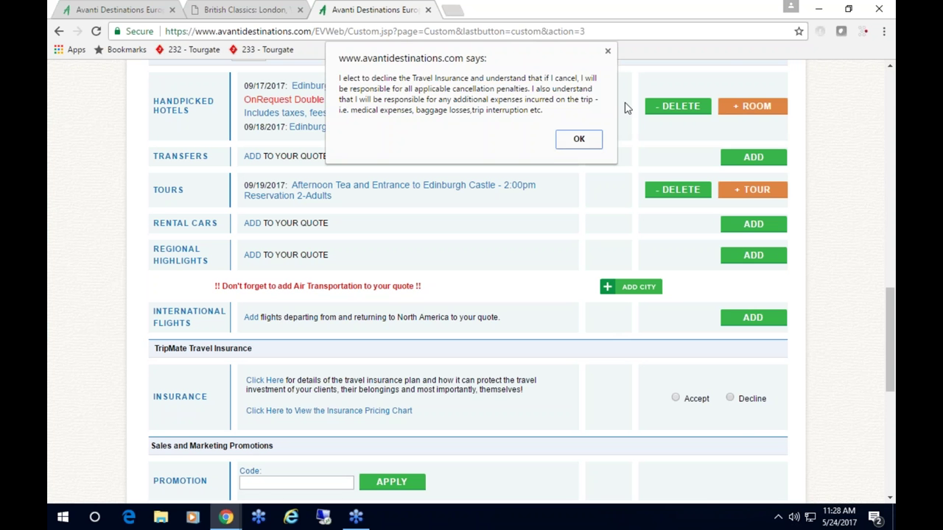
click(594, 140)
scroll(540, 362, down, 15)
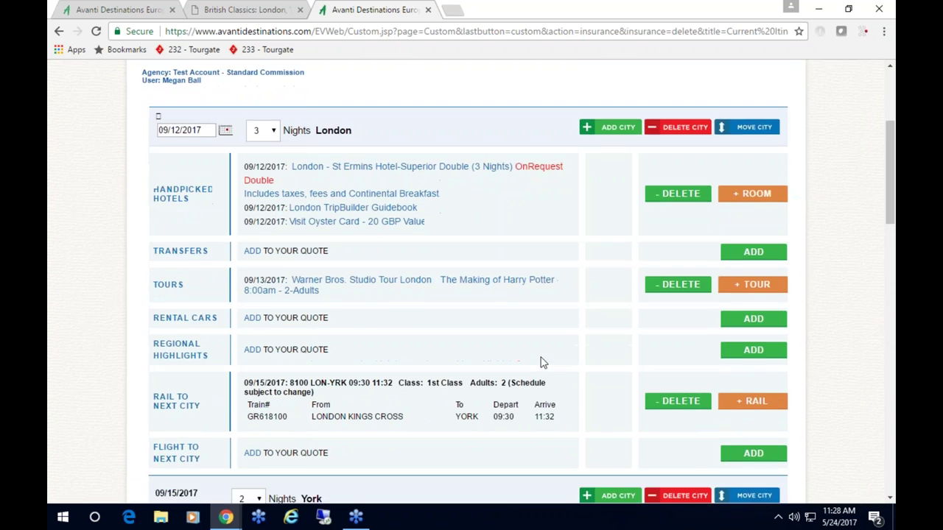
scroll(541, 363, down, 2)
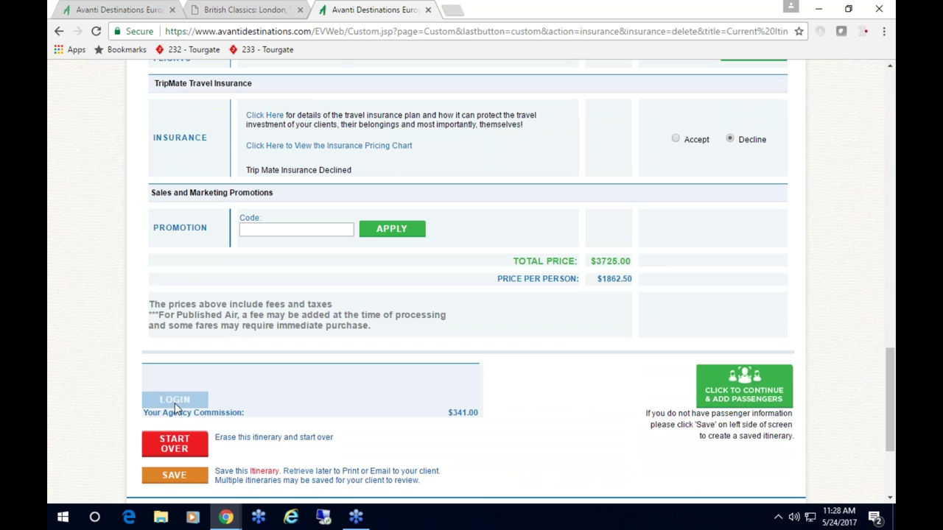
- Move to the passenger page, keeping Standard Shipping at $19.00
click(748, 392)
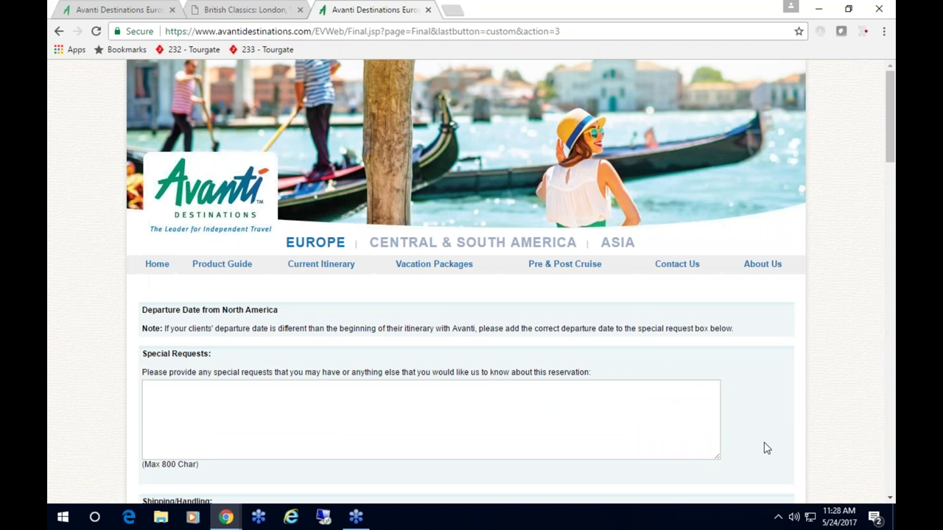
scroll(766, 447, down, 4)
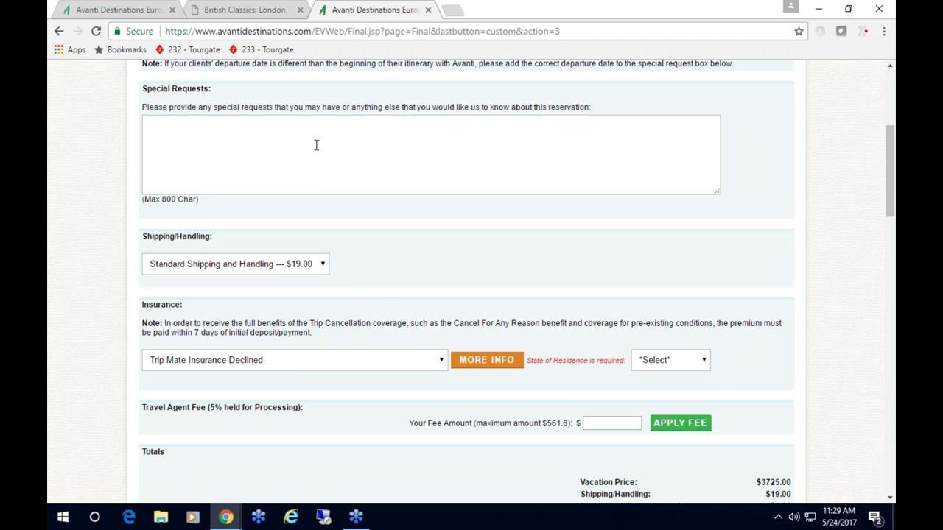
scroll(469, 265, down, 1)
click(316, 197)
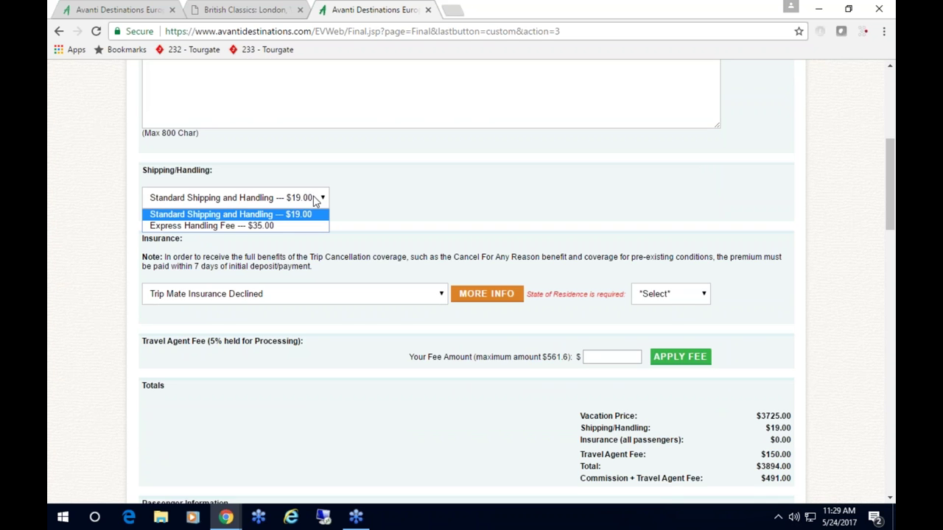
click(316, 200)
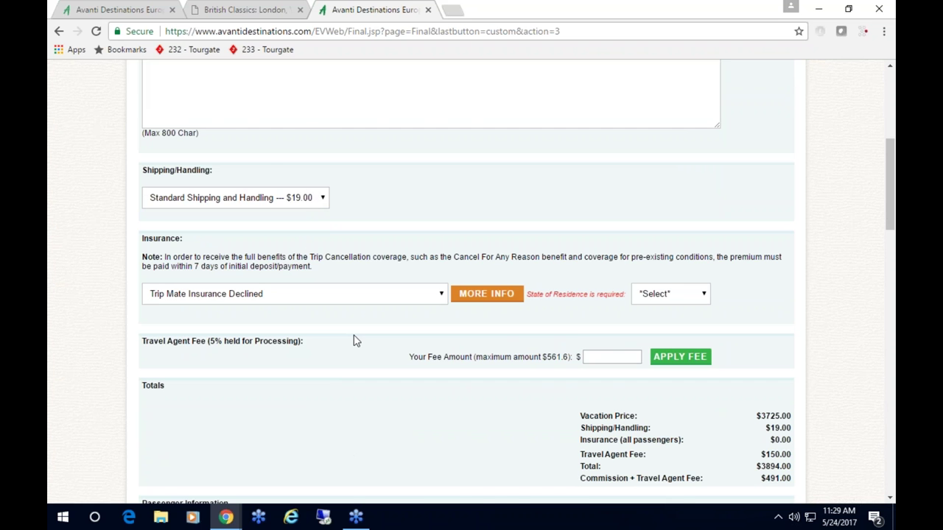
scroll(352, 340, down, 1)
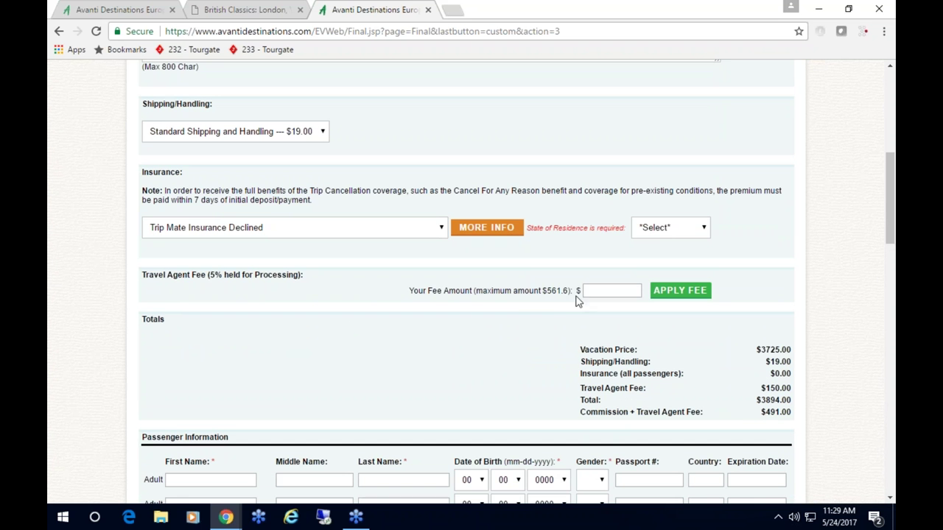
scroll(788, 361, down, 1)
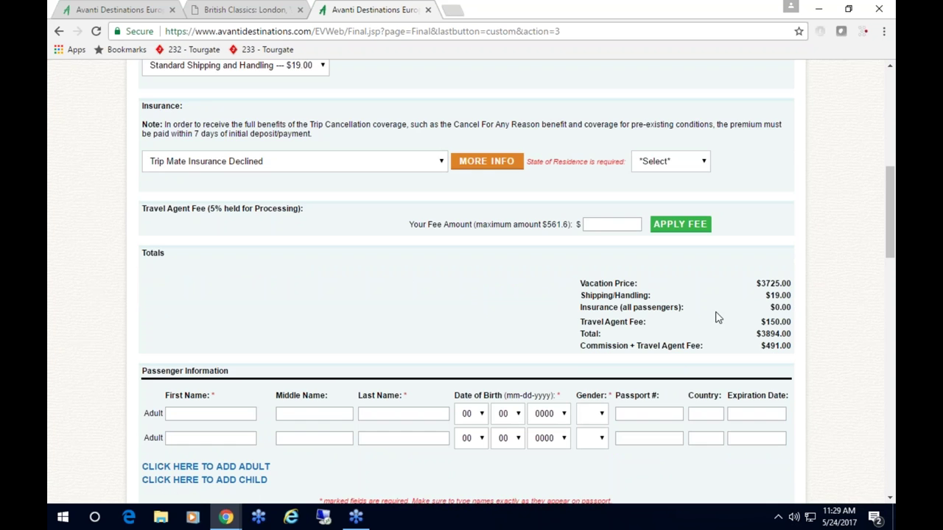
scroll(733, 309, down, 1)
scroll(789, 347, down, 3)
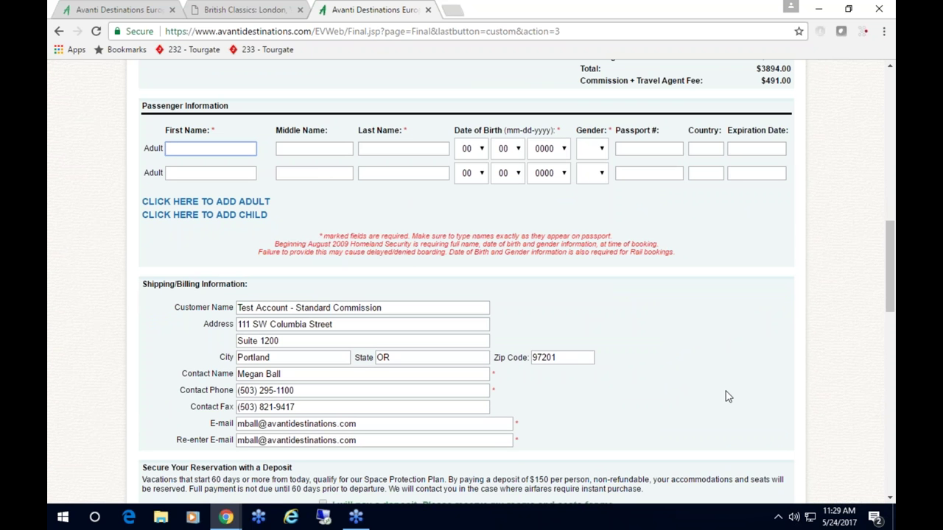
text(ohn)
key(Tab)
key(Tab)
text(Smit)
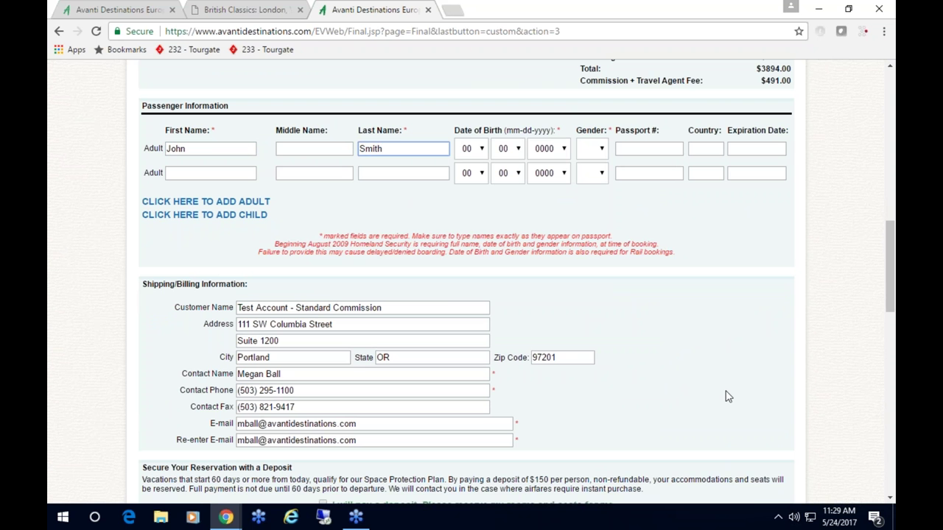
click(479, 153)
click(473, 189)
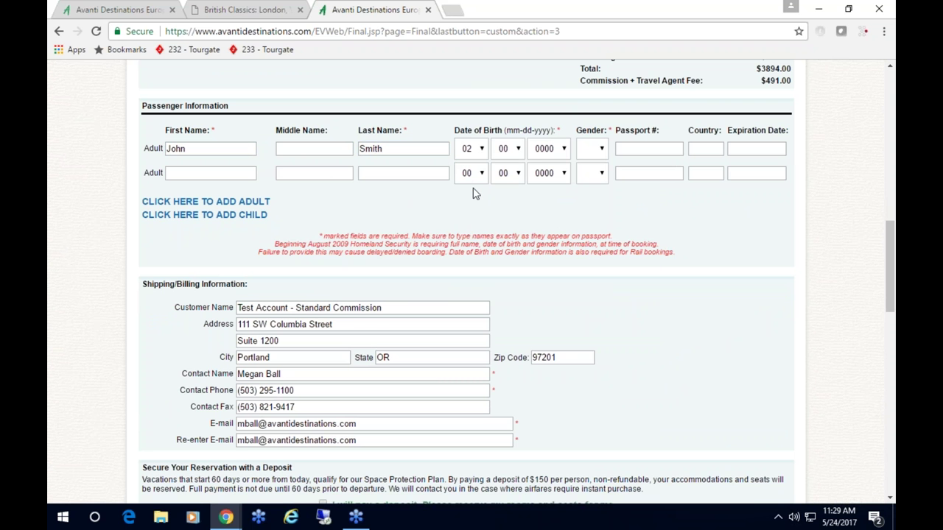
click(523, 152)
click(506, 231)
click(545, 151)
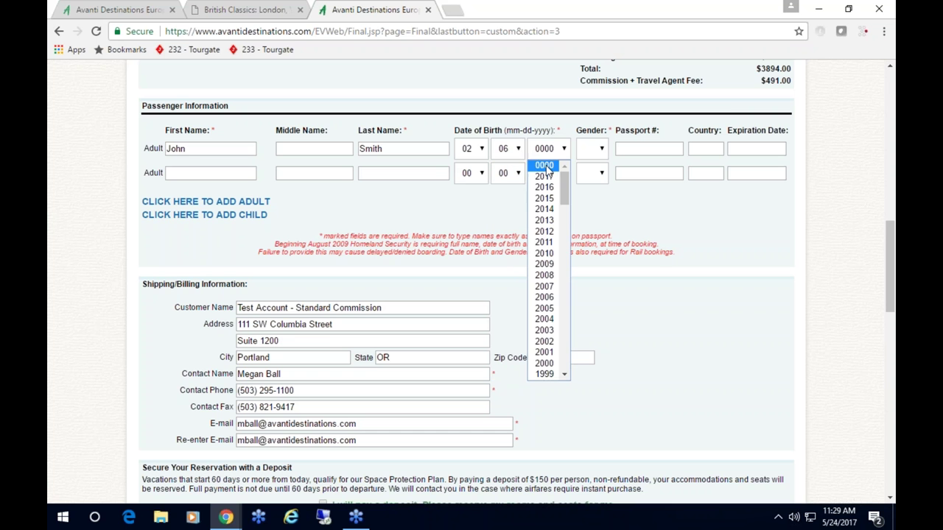
scroll(551, 294, down, 5)
click(548, 306)
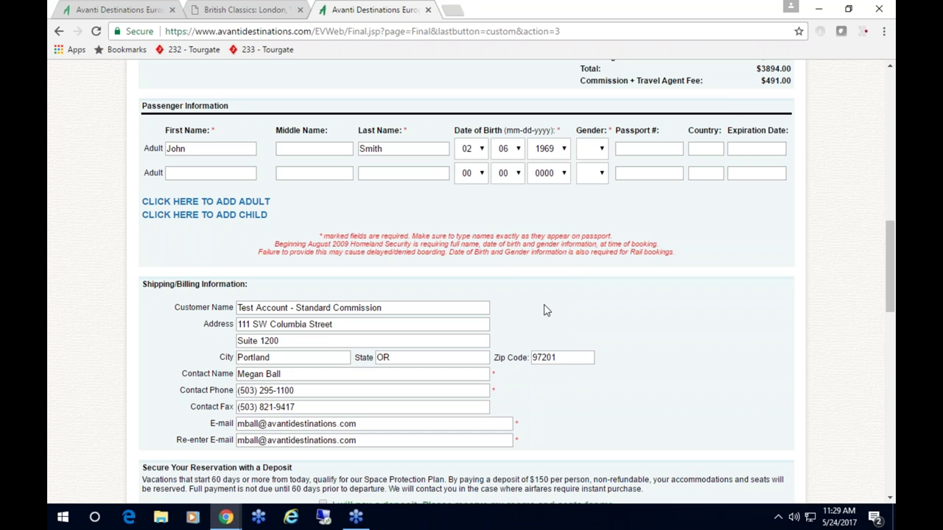
double_click(601, 177)
click(601, 152)
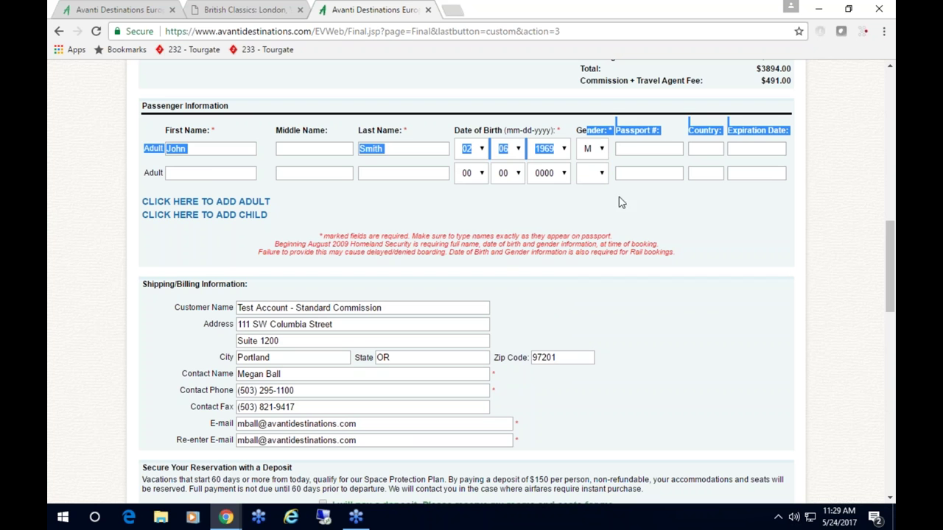
click(589, 176)
click(212, 173)
text(Jane)
key(Tab)
key(Tab)
text(Smith)
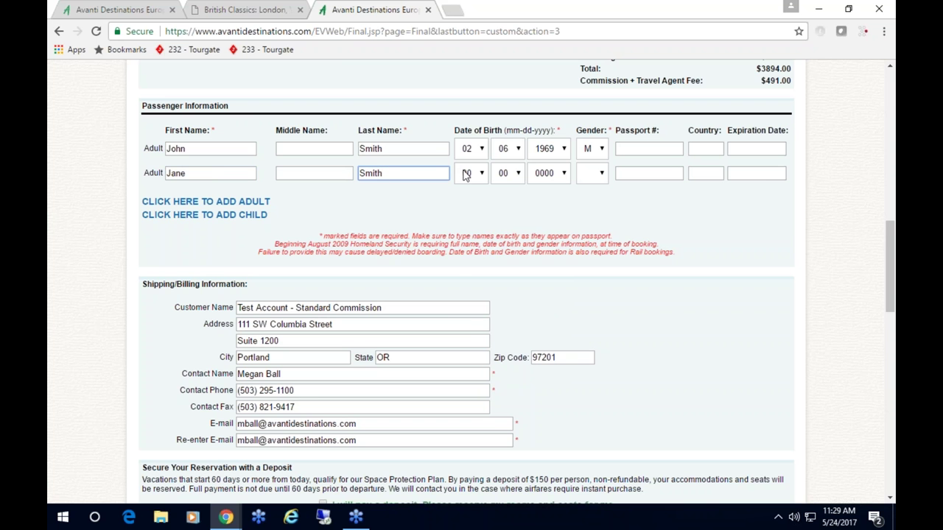
click(467, 175)
click(465, 245)
click(506, 174)
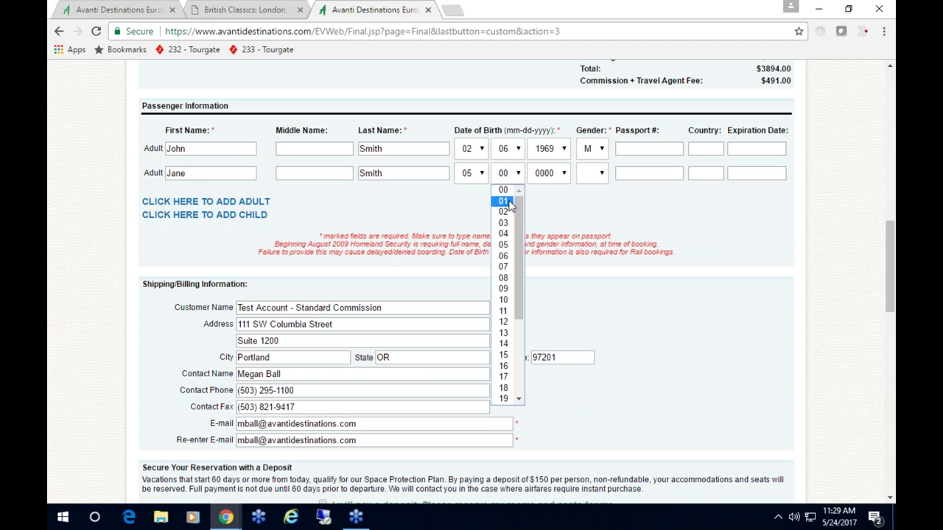
click(506, 312)
click(548, 173)
scroll(545, 294, down, 5)
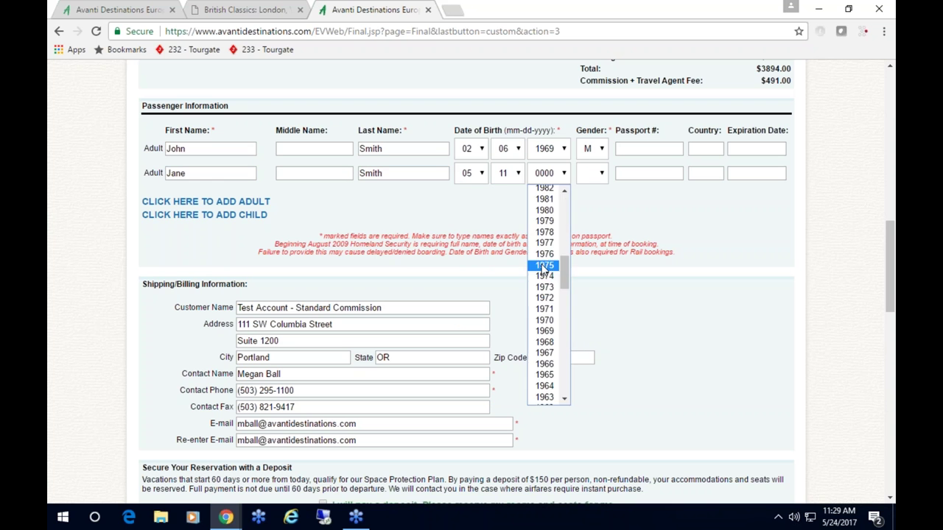
click(548, 329)
click(596, 174)
click(596, 214)
- Choose courtesy hold, accept the DOT rule and Terms & Conditions, and finalize the quote
scroll(718, 243, down, 2)
scroll(718, 243, down, 2)
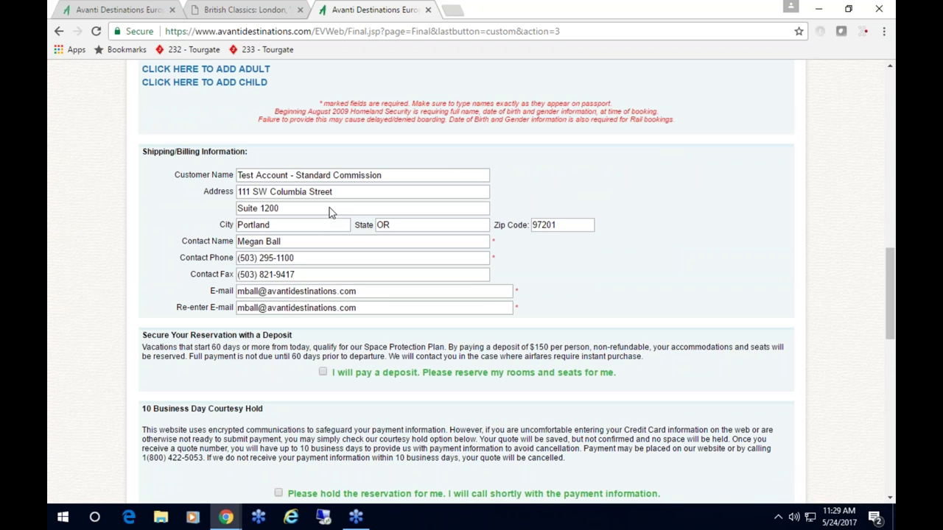
scroll(708, 279, down, 2)
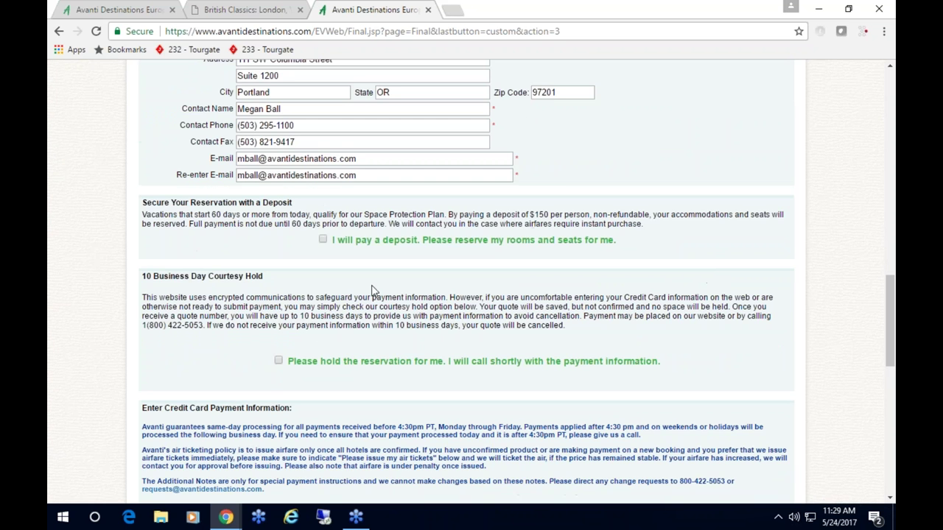
click(278, 361)
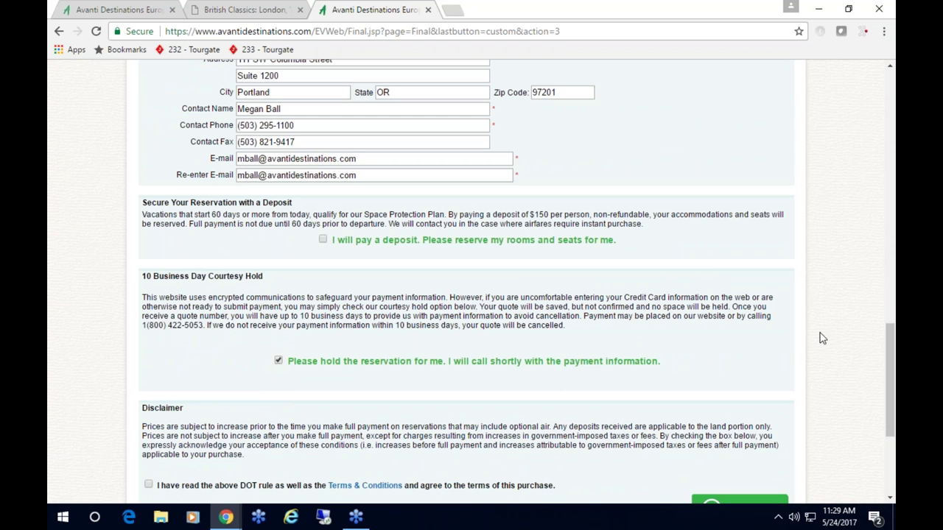
scroll(822, 338, down, 2)
click(148, 353)
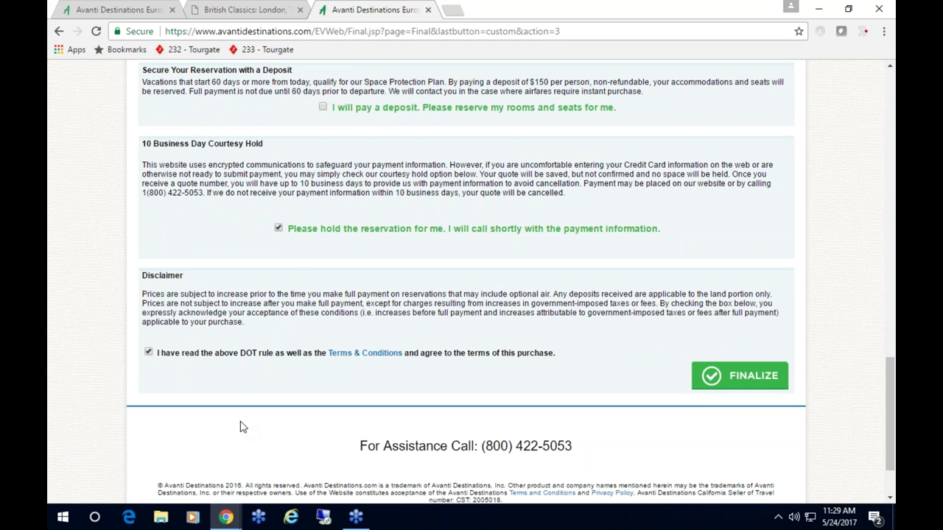
click(755, 386)
click(525, 214)
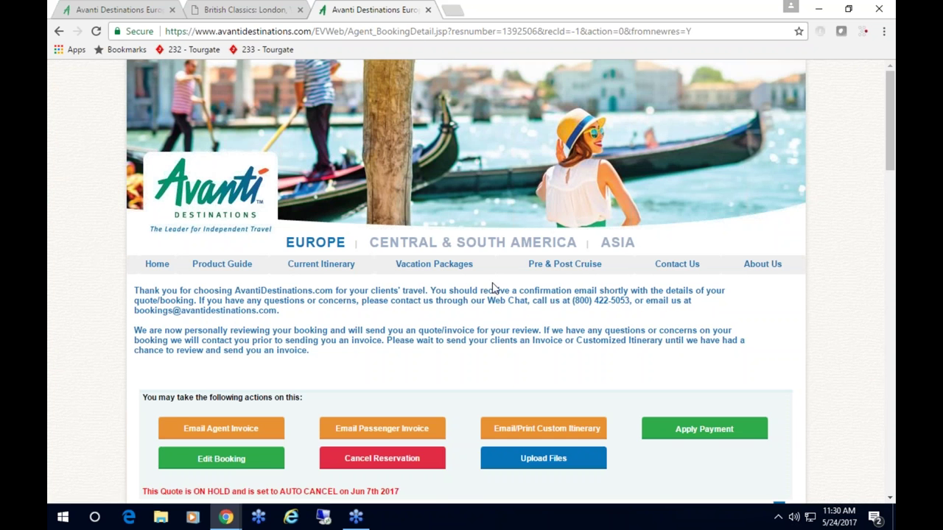
- Review the on-hold quote, then return to the home page and confirm starting over
scroll(492, 288, down, 2)
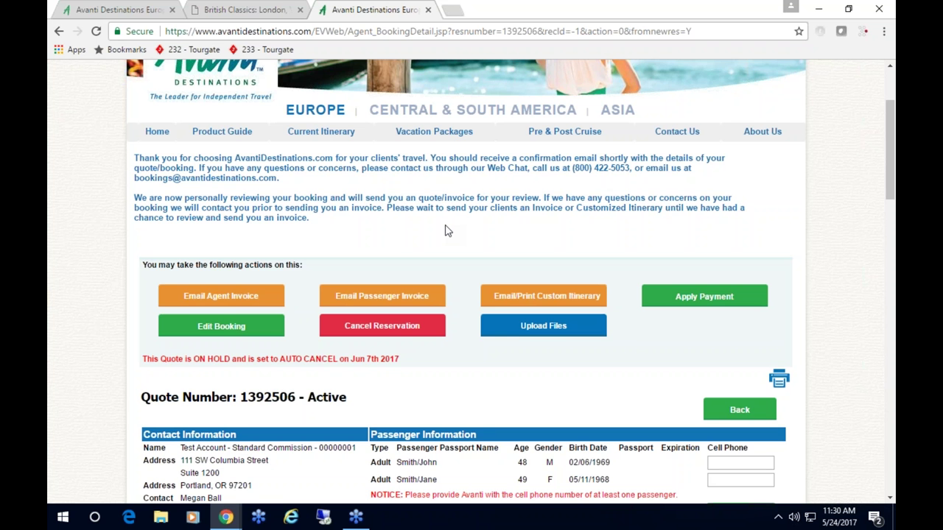
scroll(445, 231, up, 2)
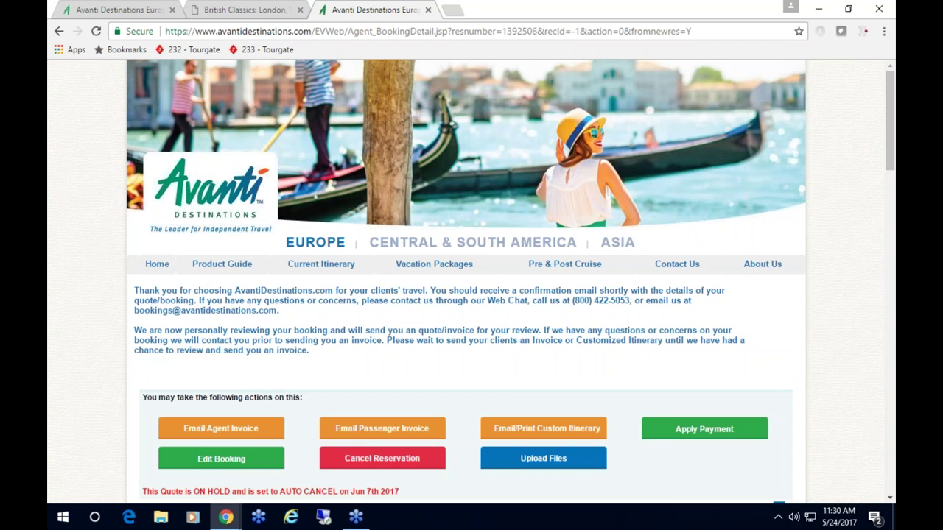
click(157, 265)
key(Return)
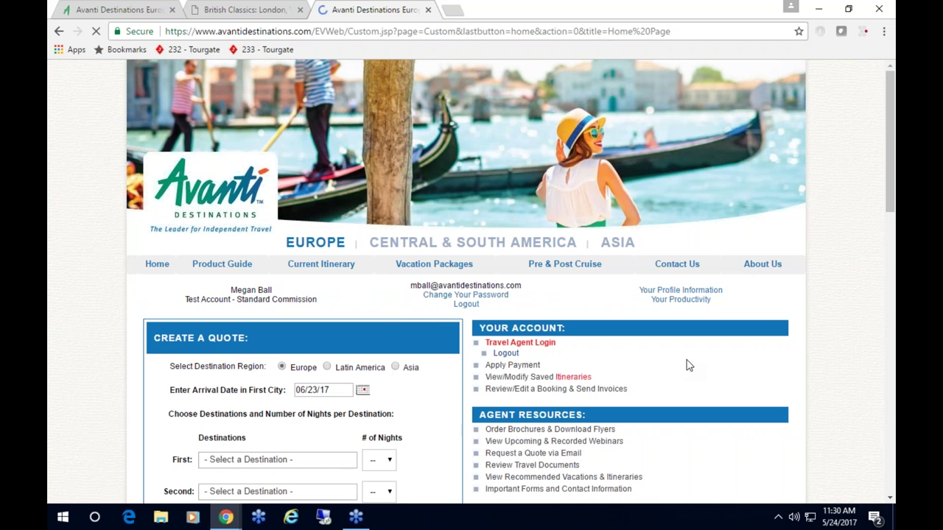